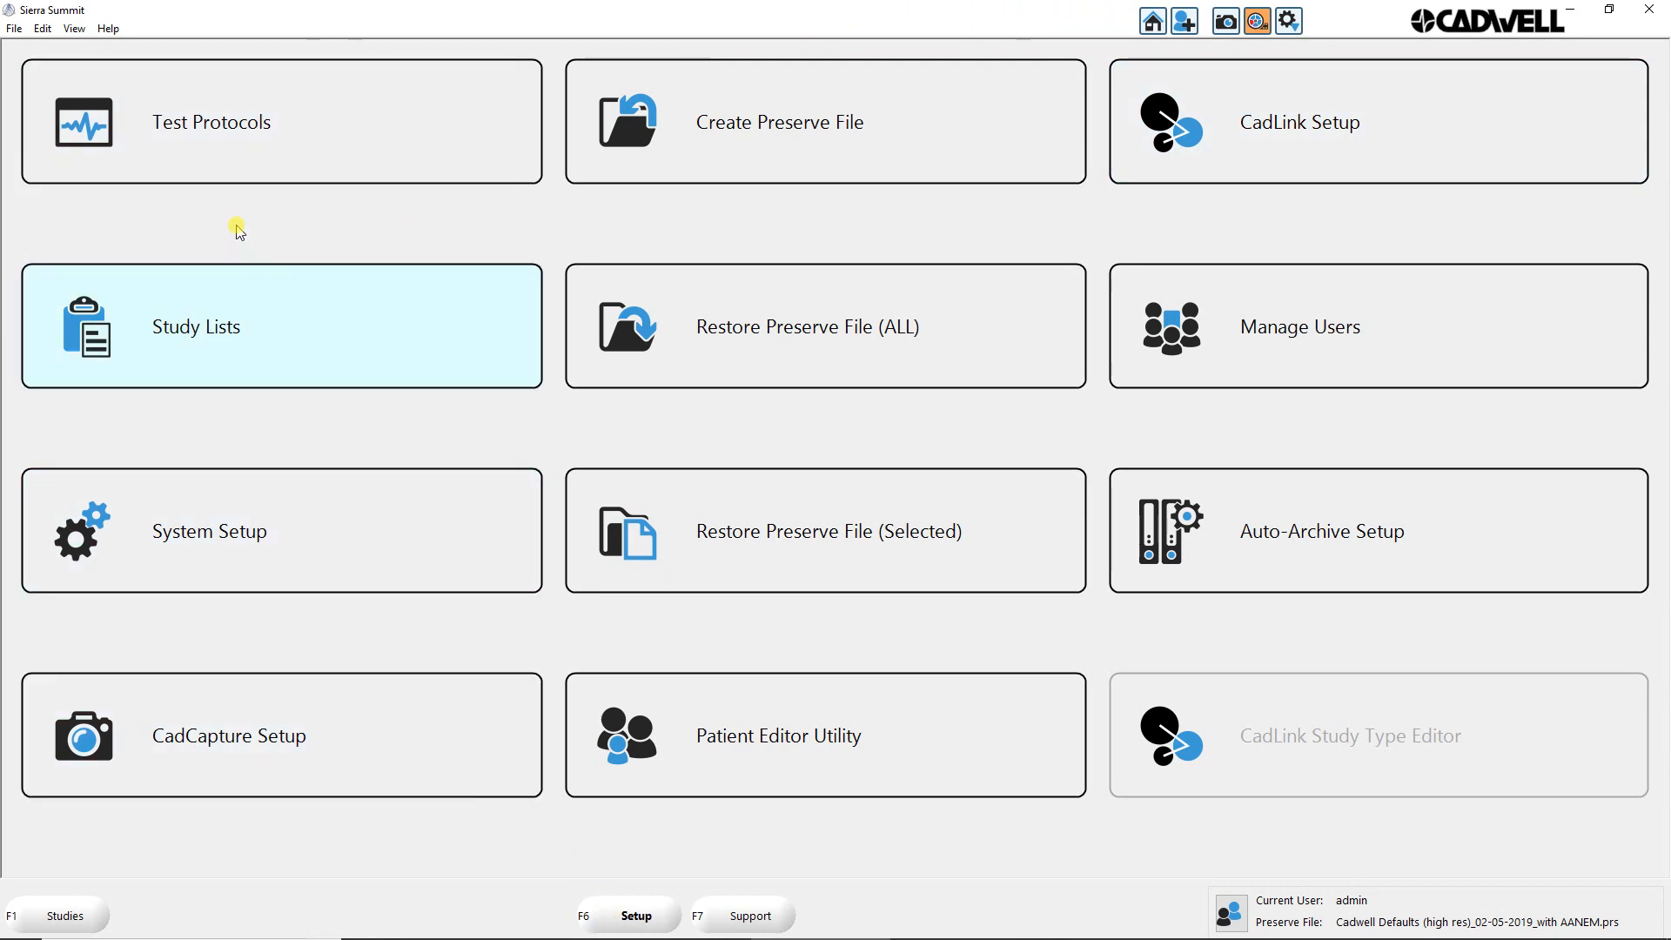
Step: Open the test protocol setup and display the test type settings of the NCS+ protocol
click(221, 142)
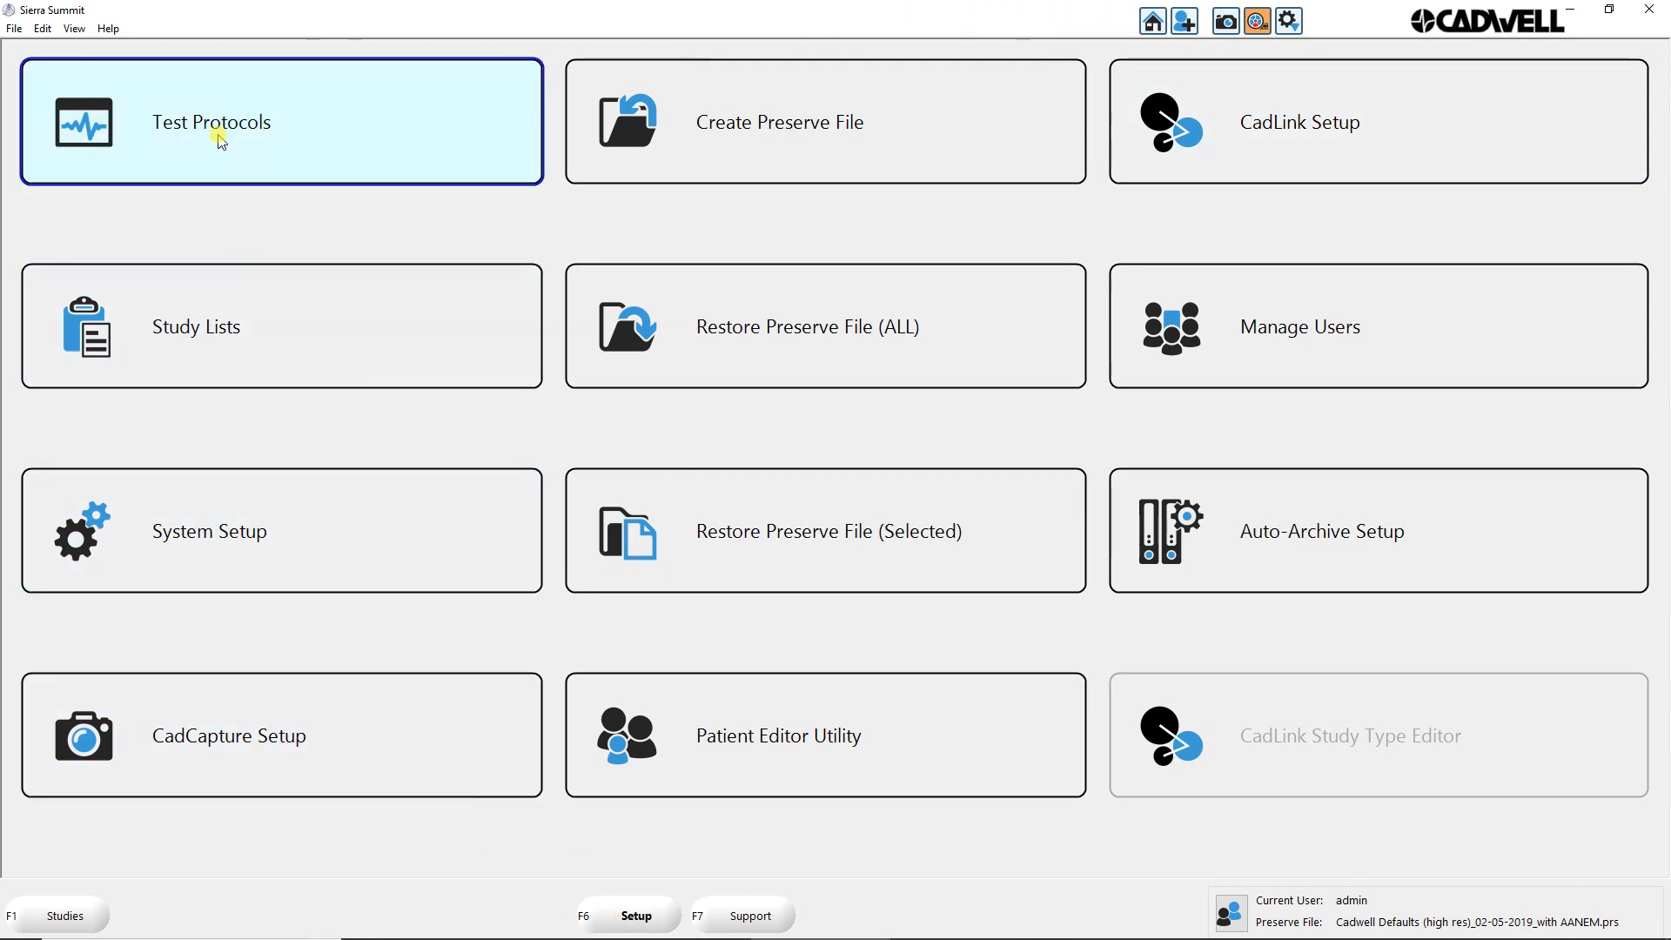
click(285, 145)
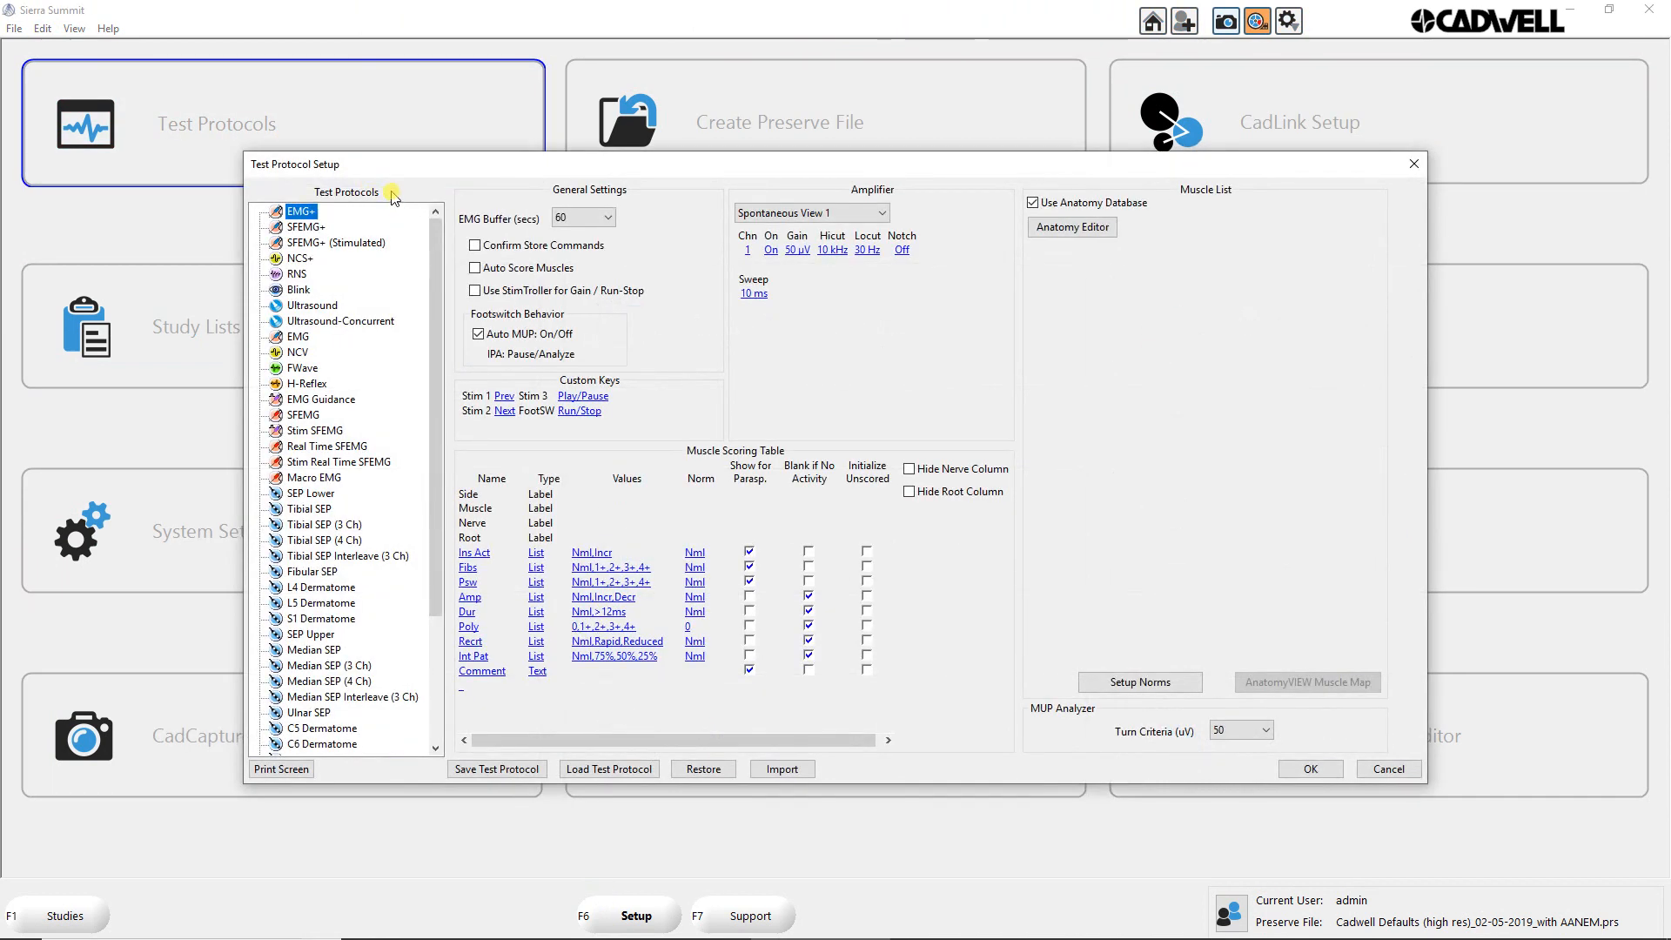
click(298, 259)
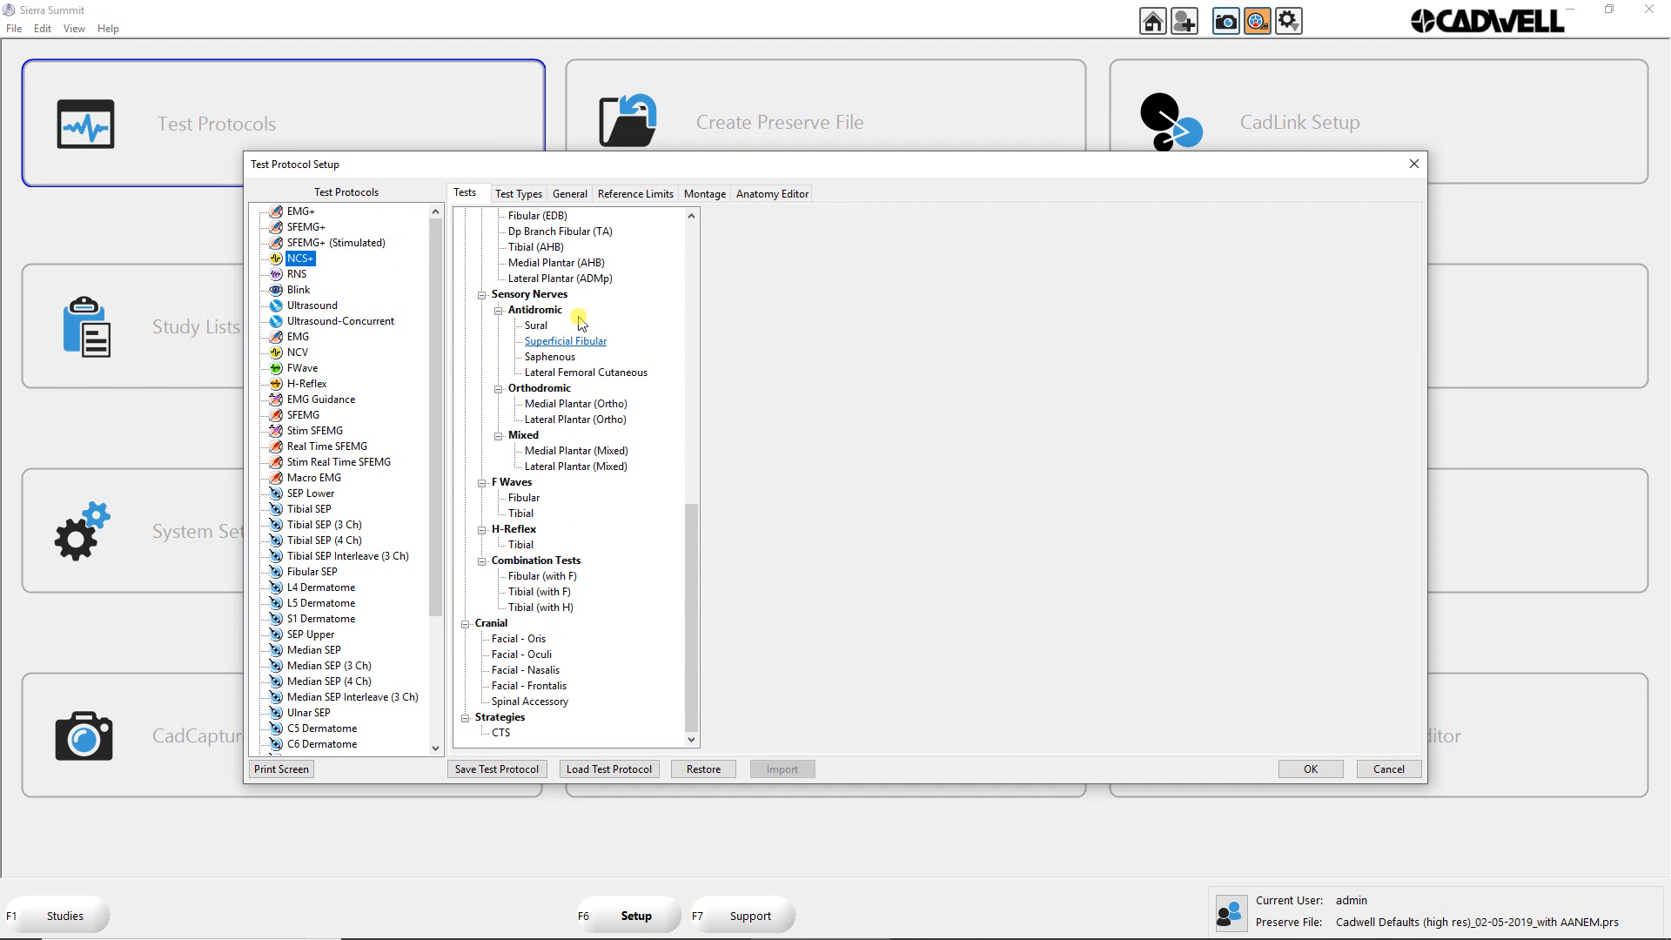
click(525, 197)
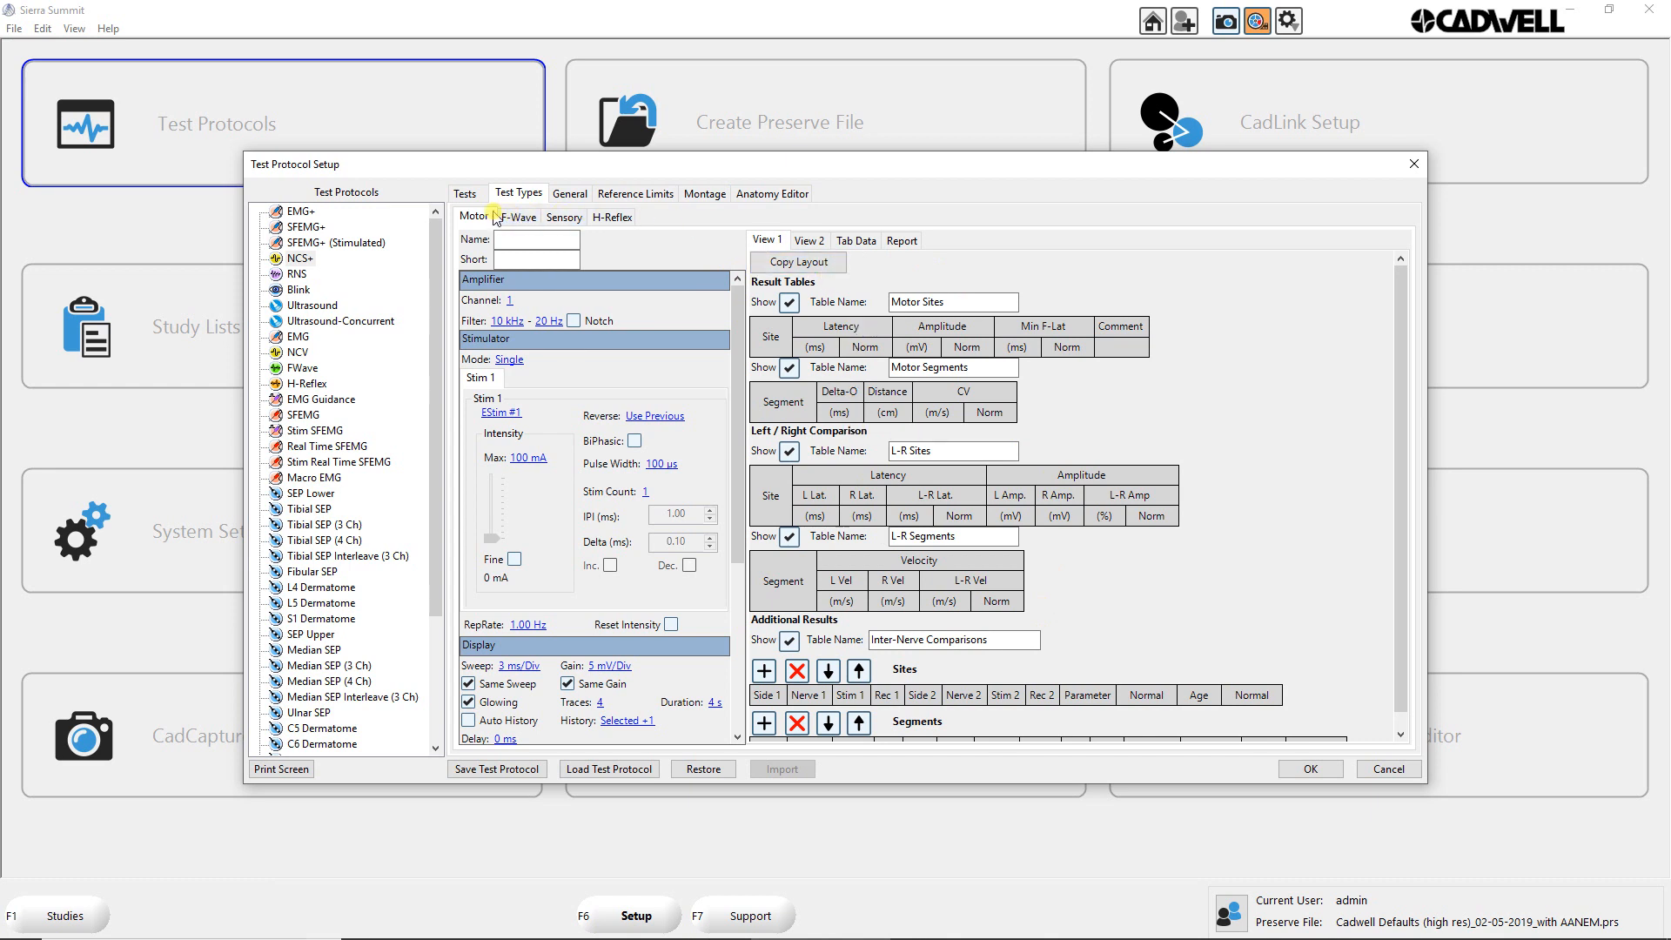
Step: Preview the F-Wave test type, and examine the Motor test type's amplifier, stimulator and display settings, including the trace history choices
click(522, 221)
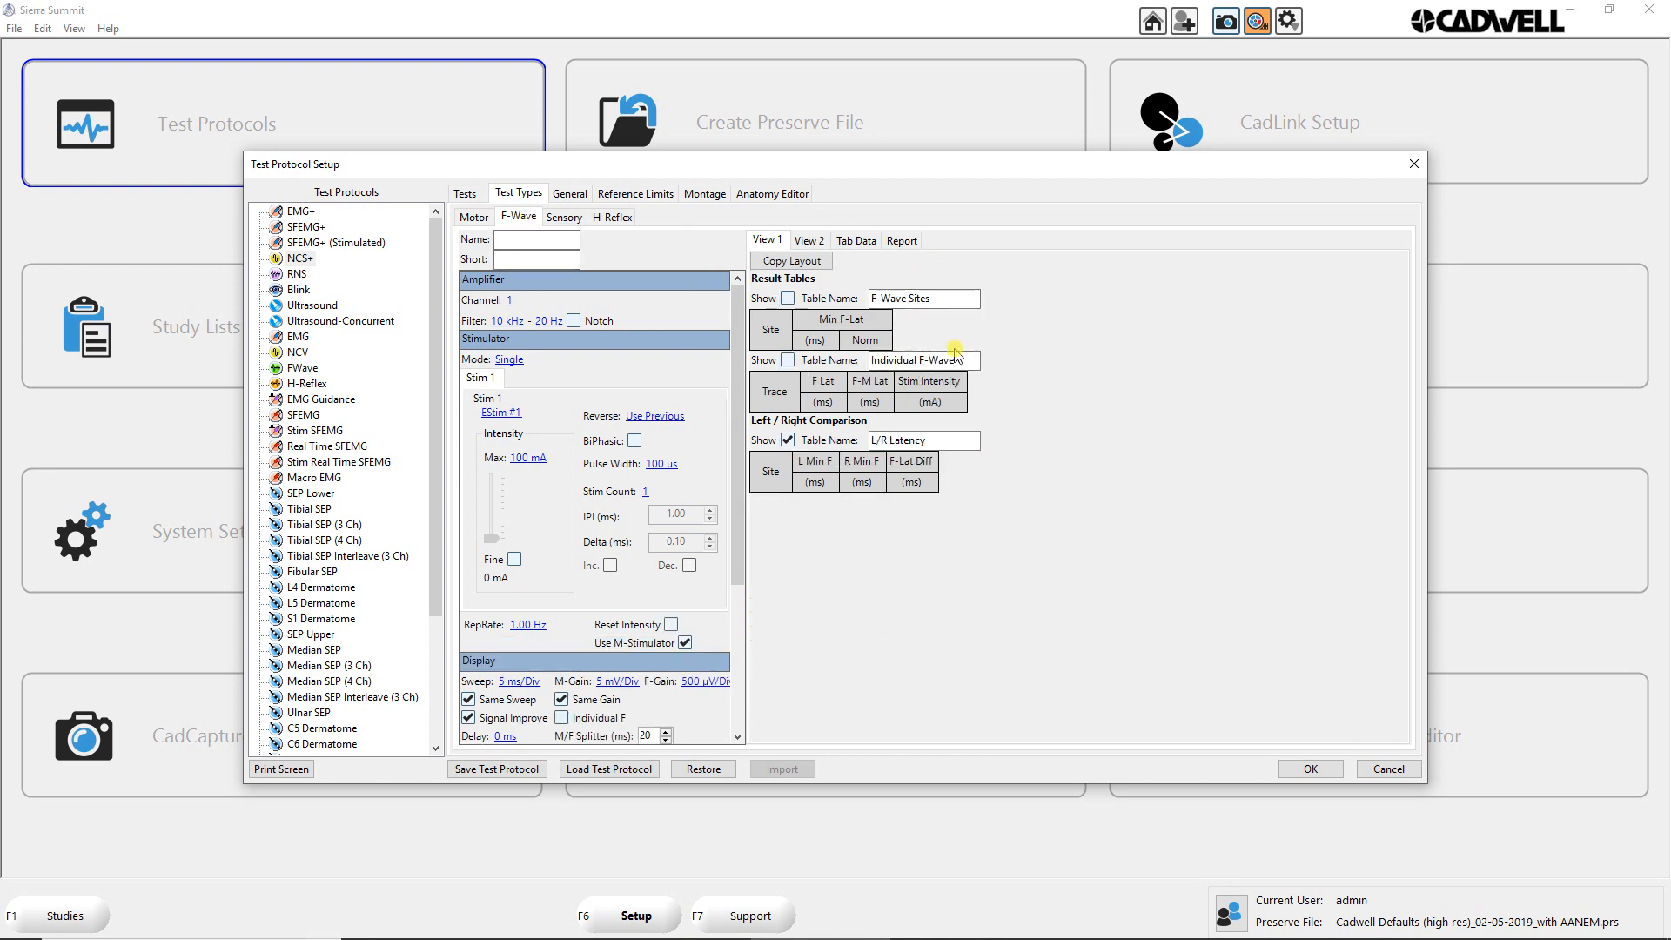
click(474, 218)
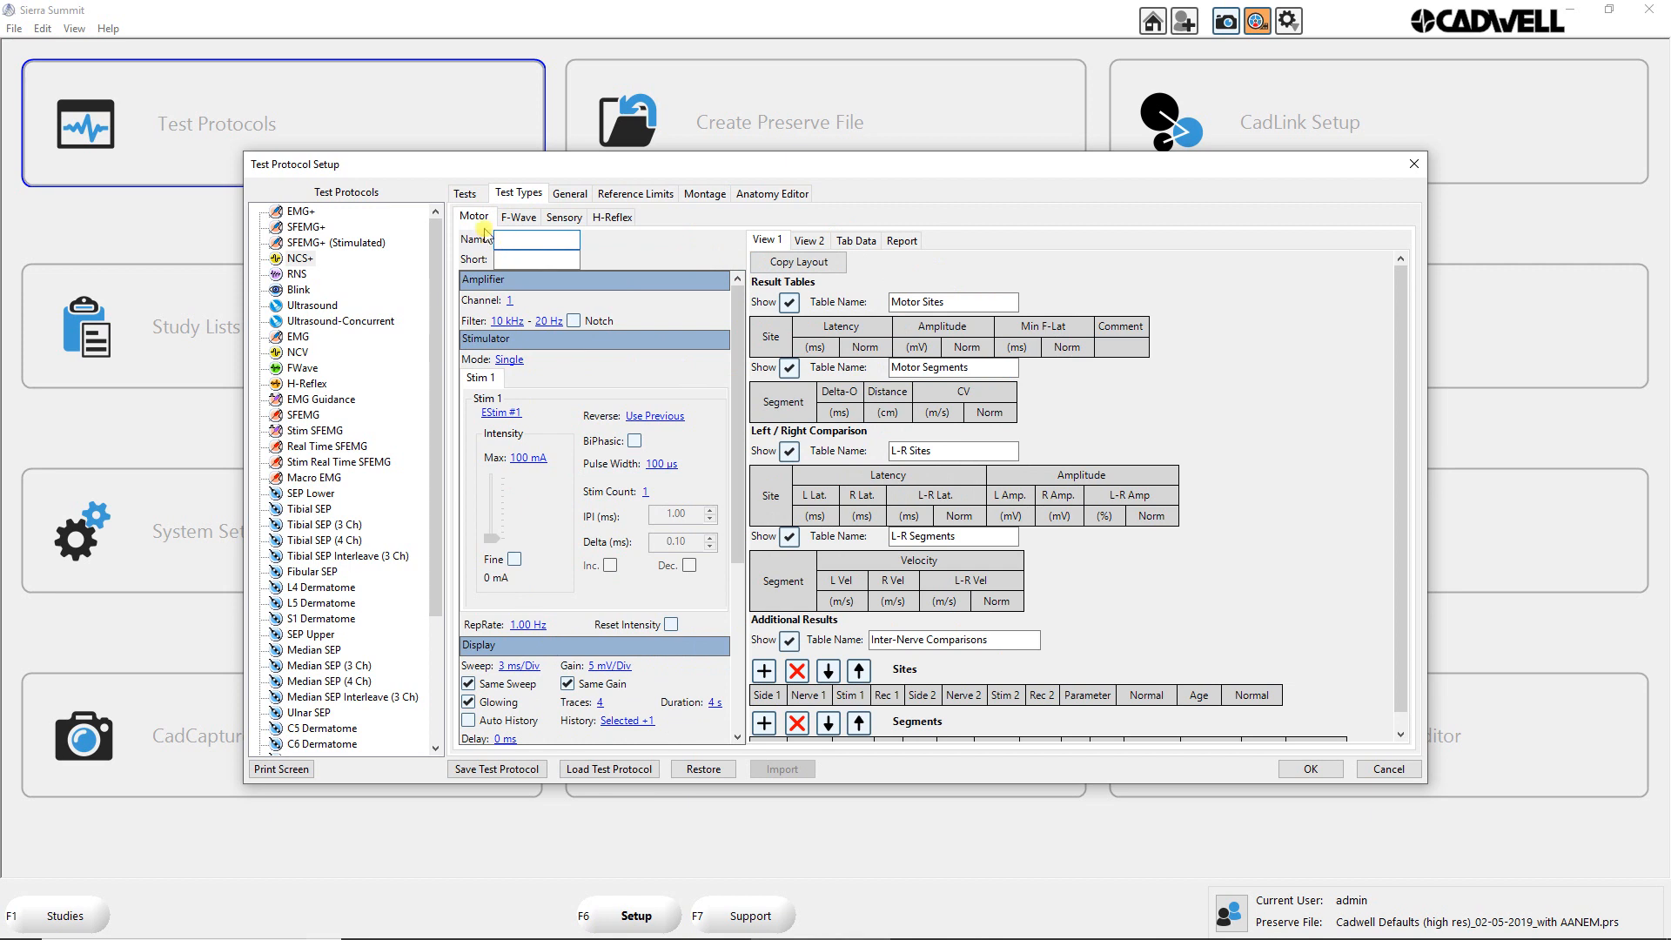
click(510, 260)
scroll(546, 616, down, 2)
scroll(546, 616, down, 2)
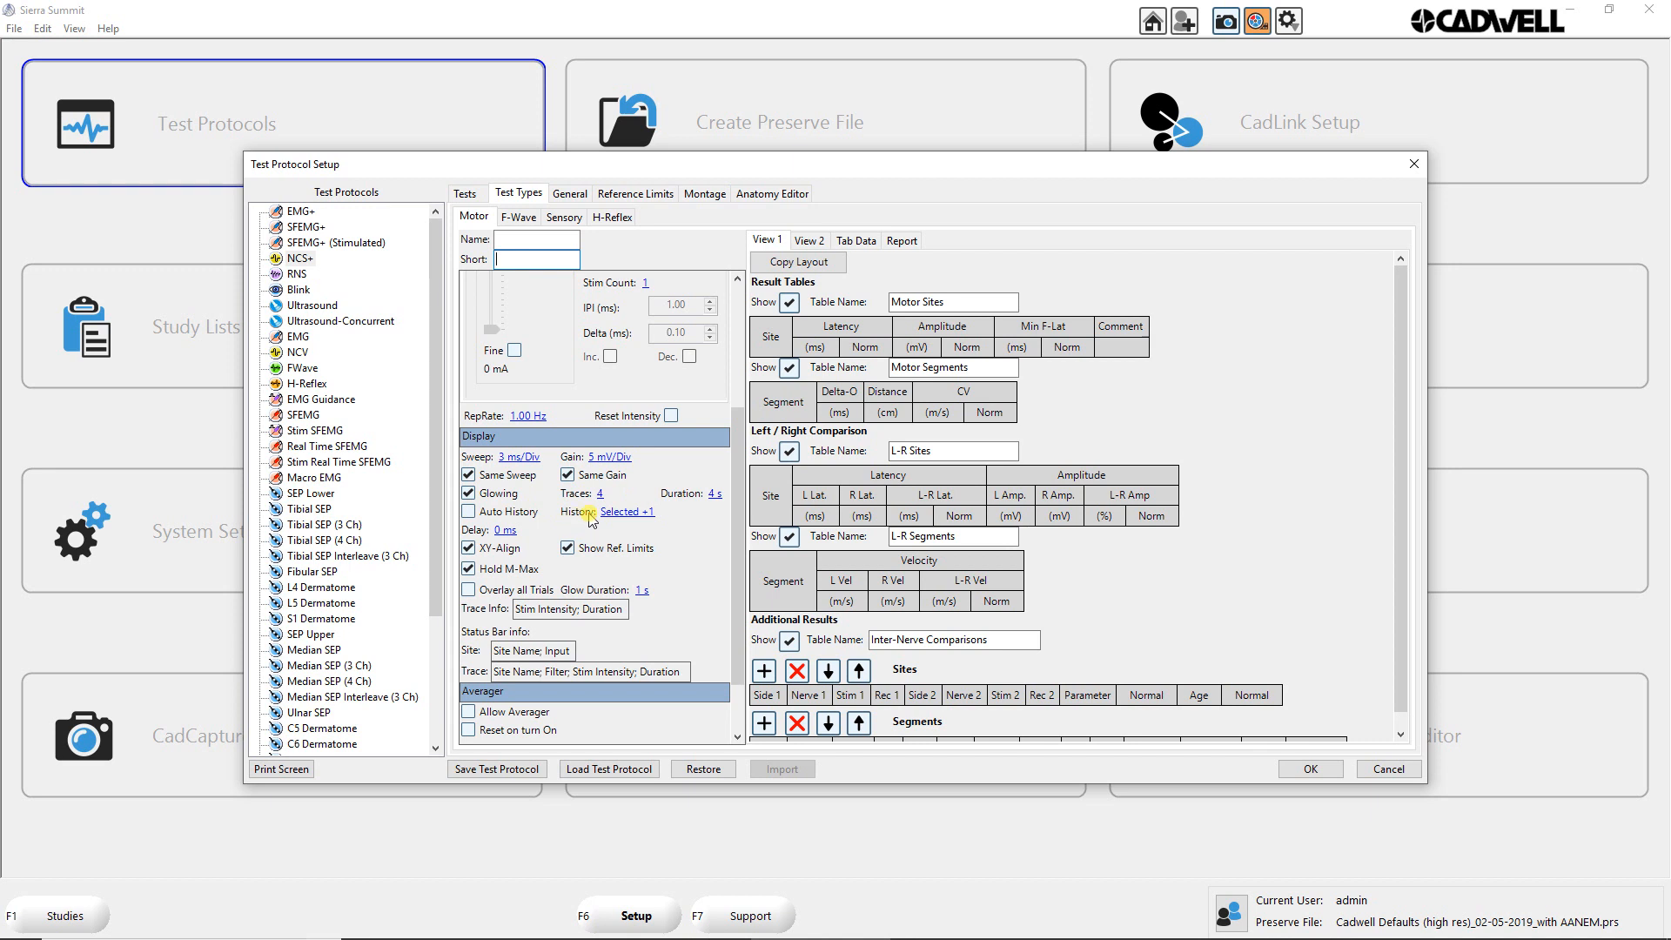
click(628, 513)
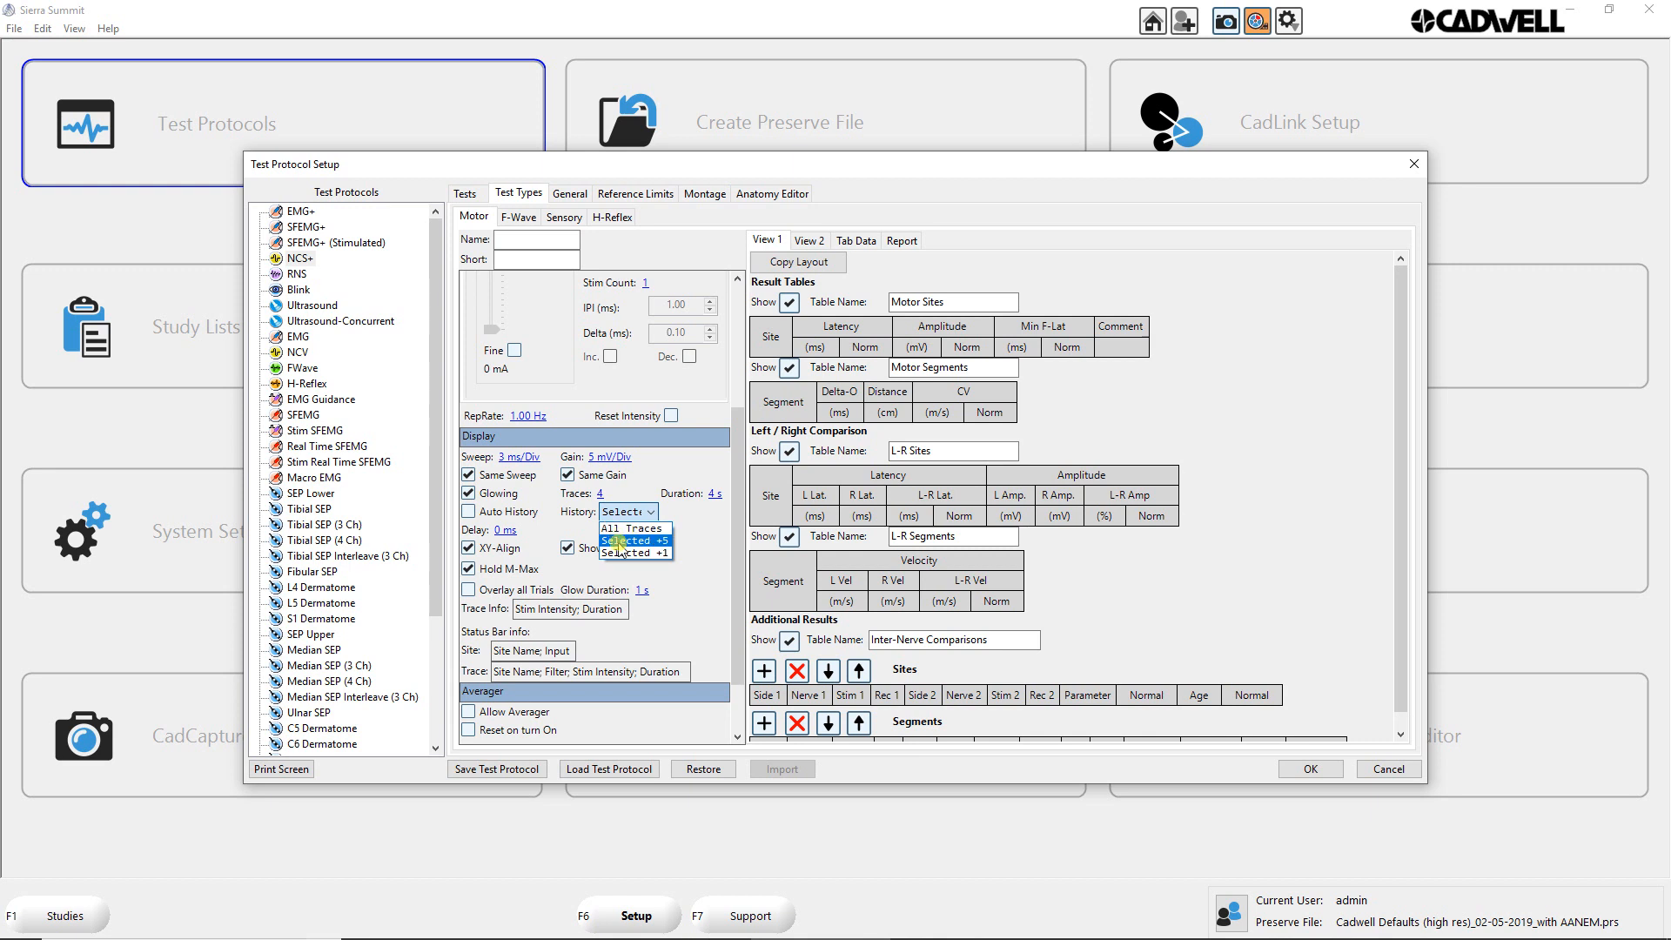
click(620, 553)
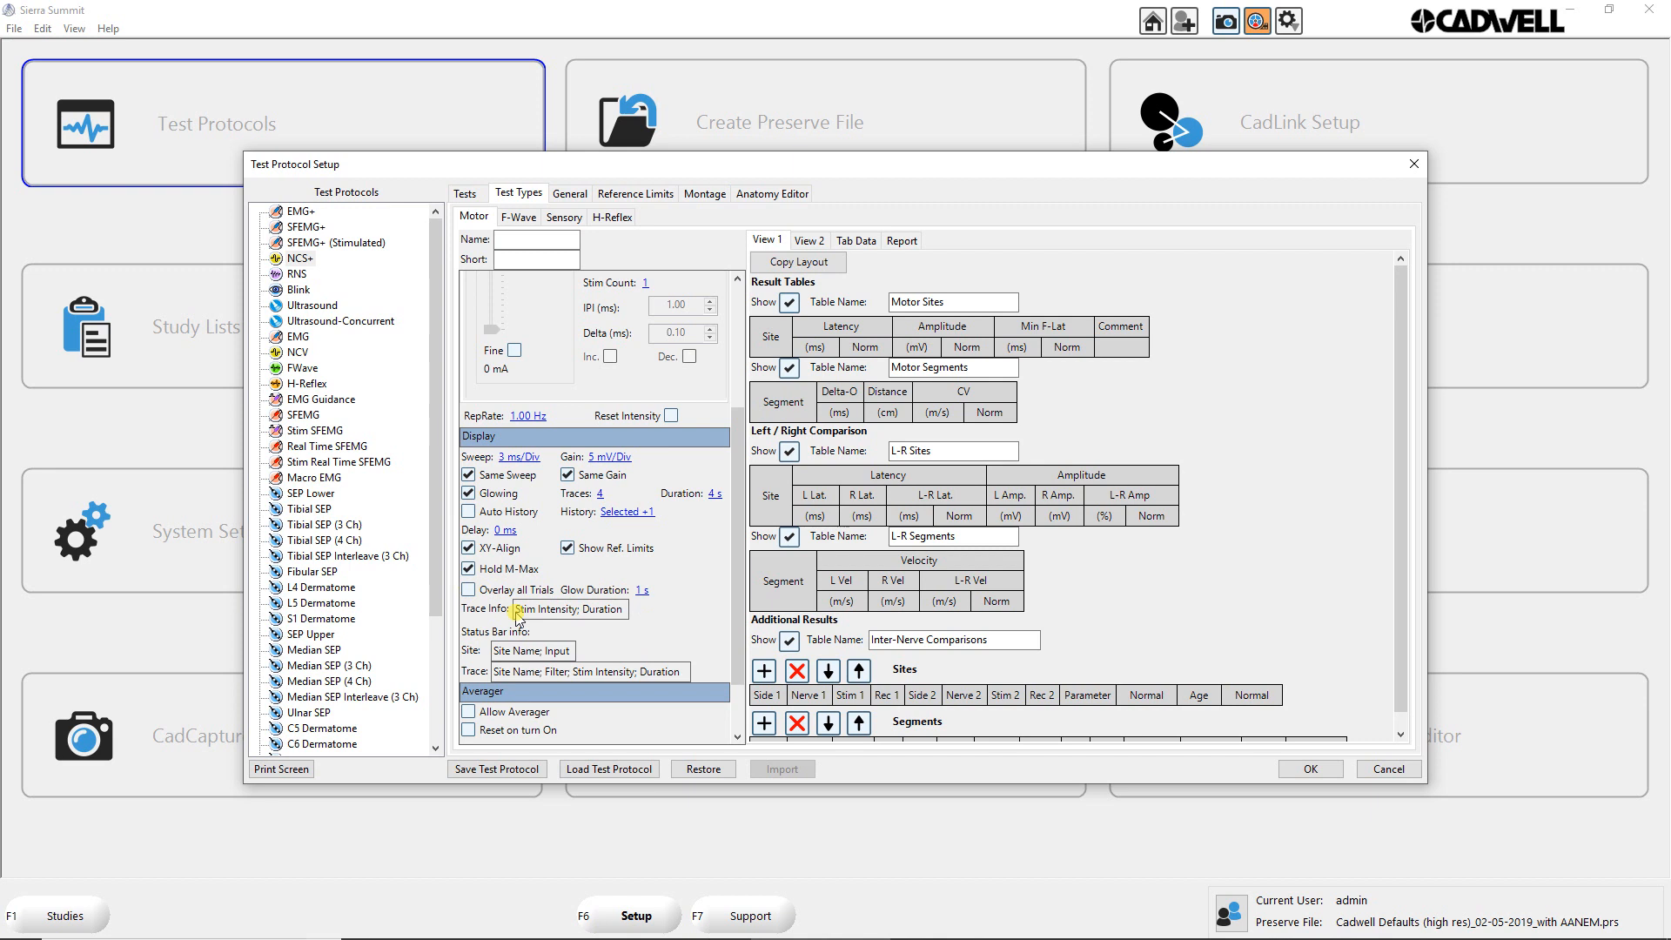
Step: Review the options for the Motor test type's trace info and its status bar site and trace information
click(552, 606)
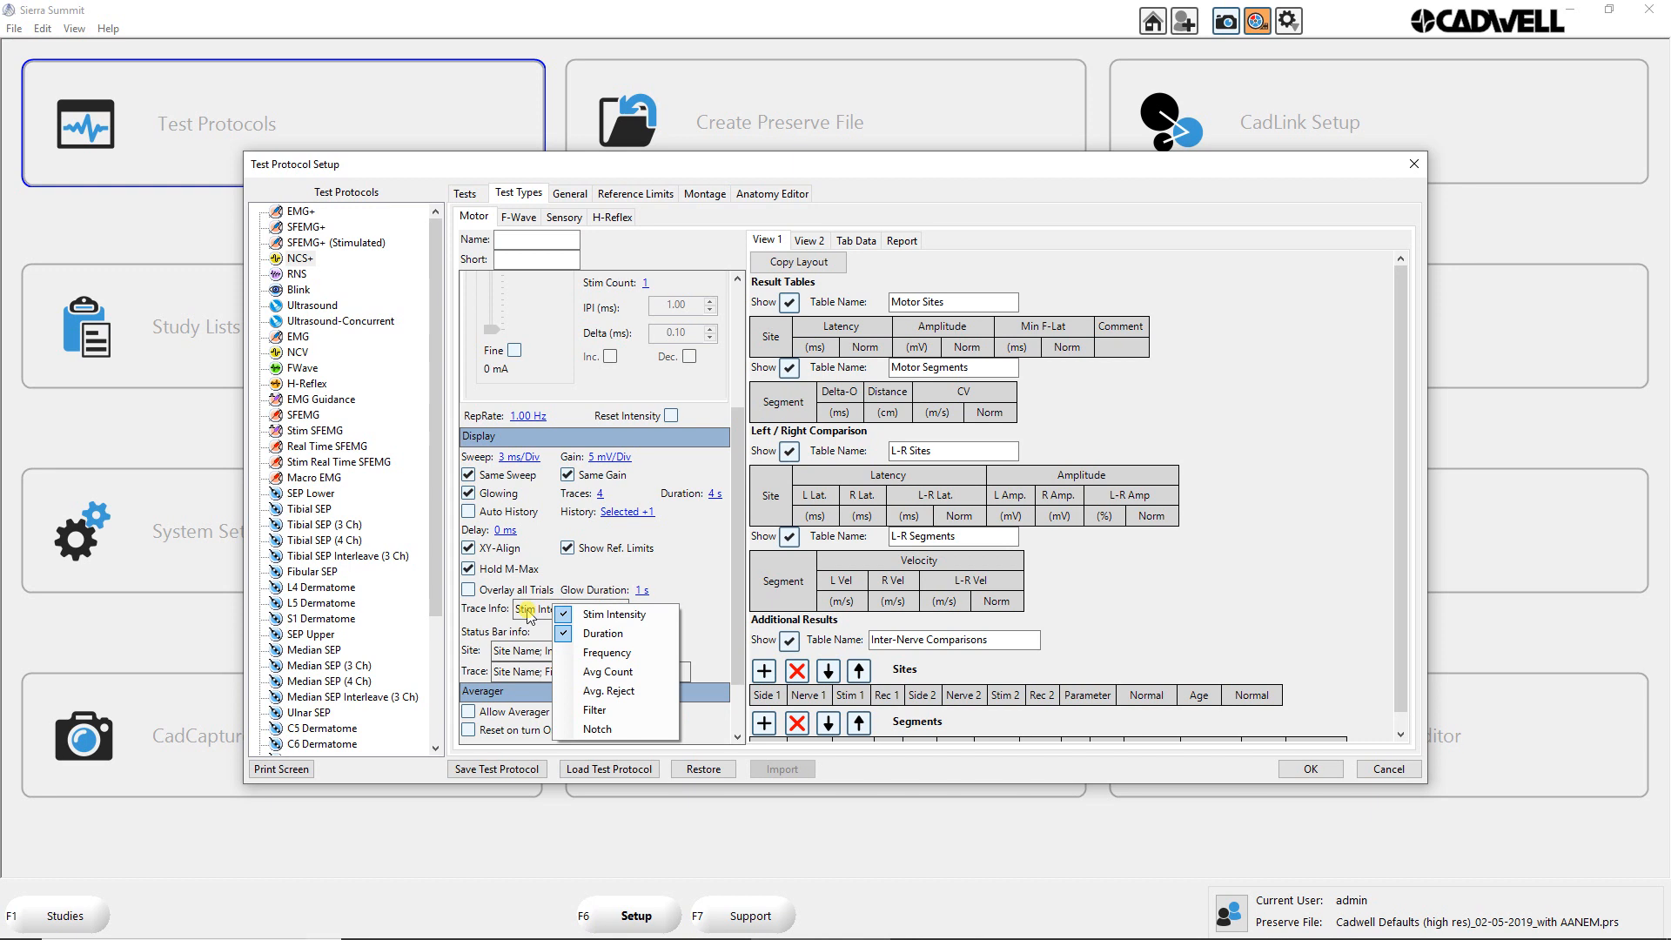
click(500, 627)
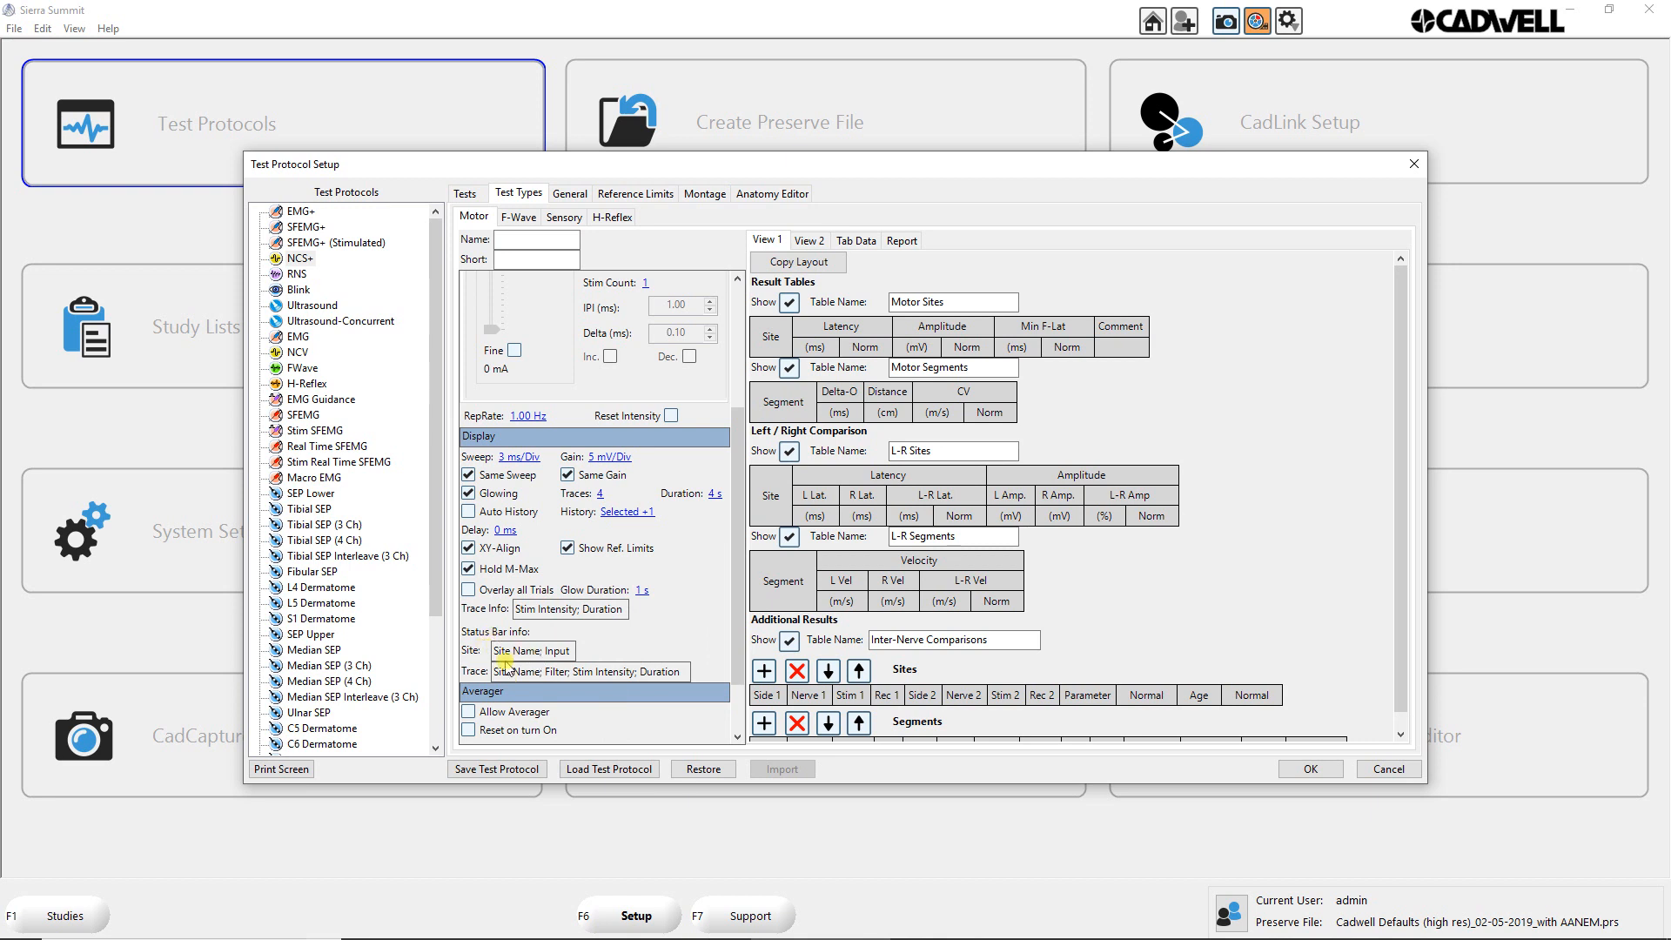
click(552, 649)
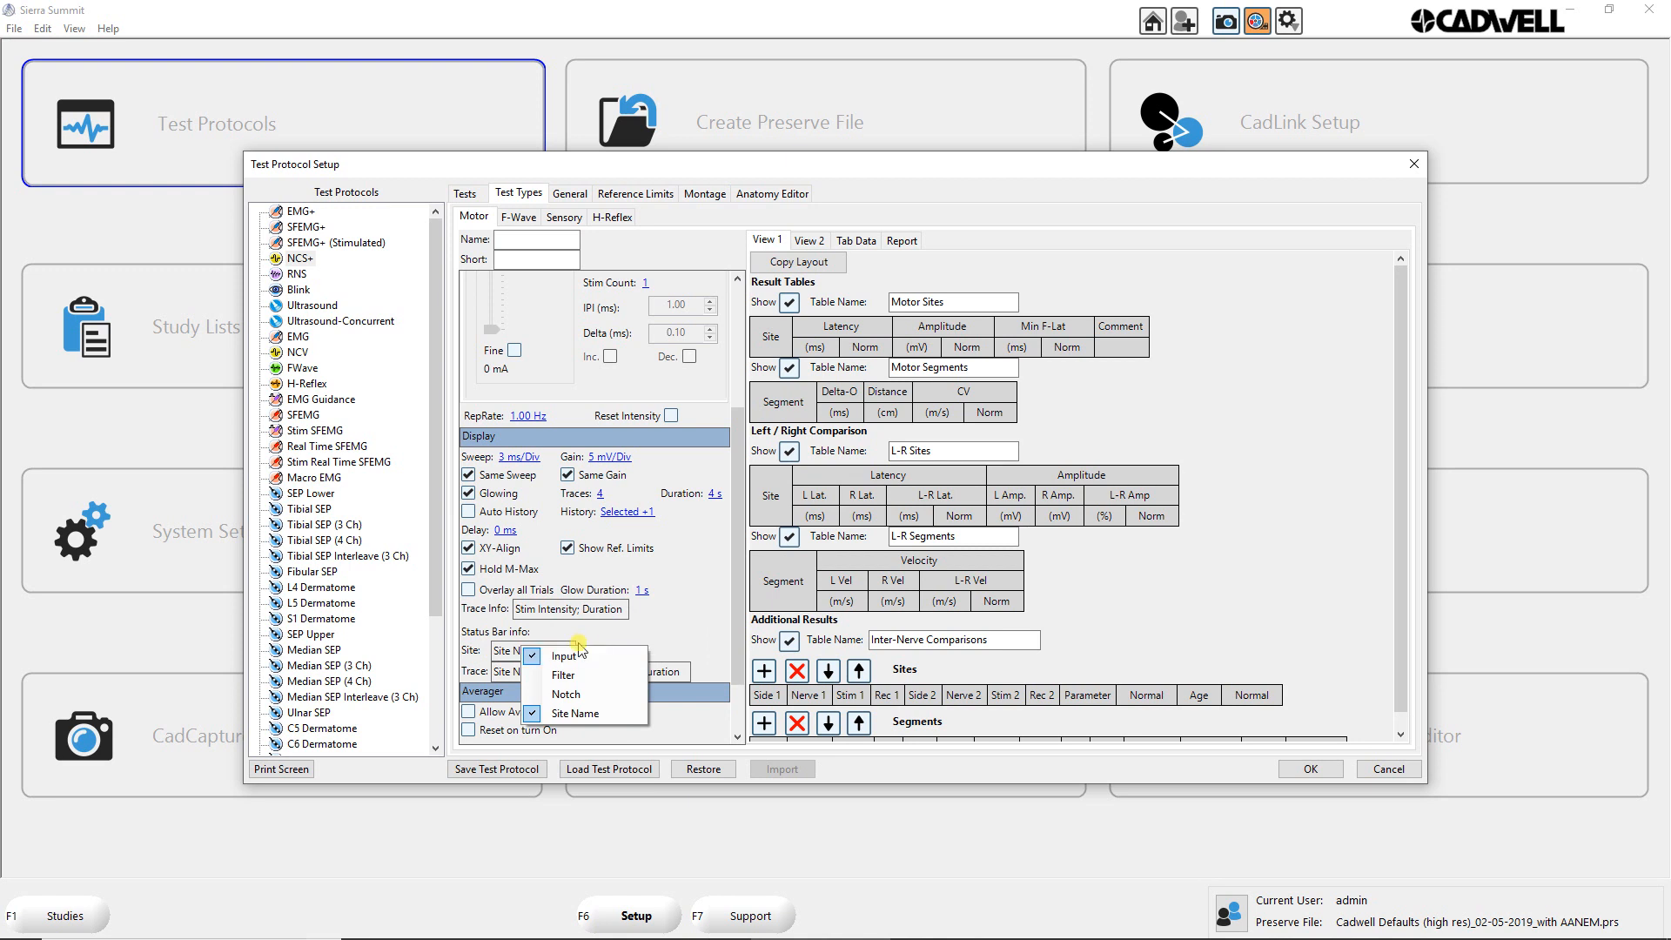
click(590, 640)
click(567, 669)
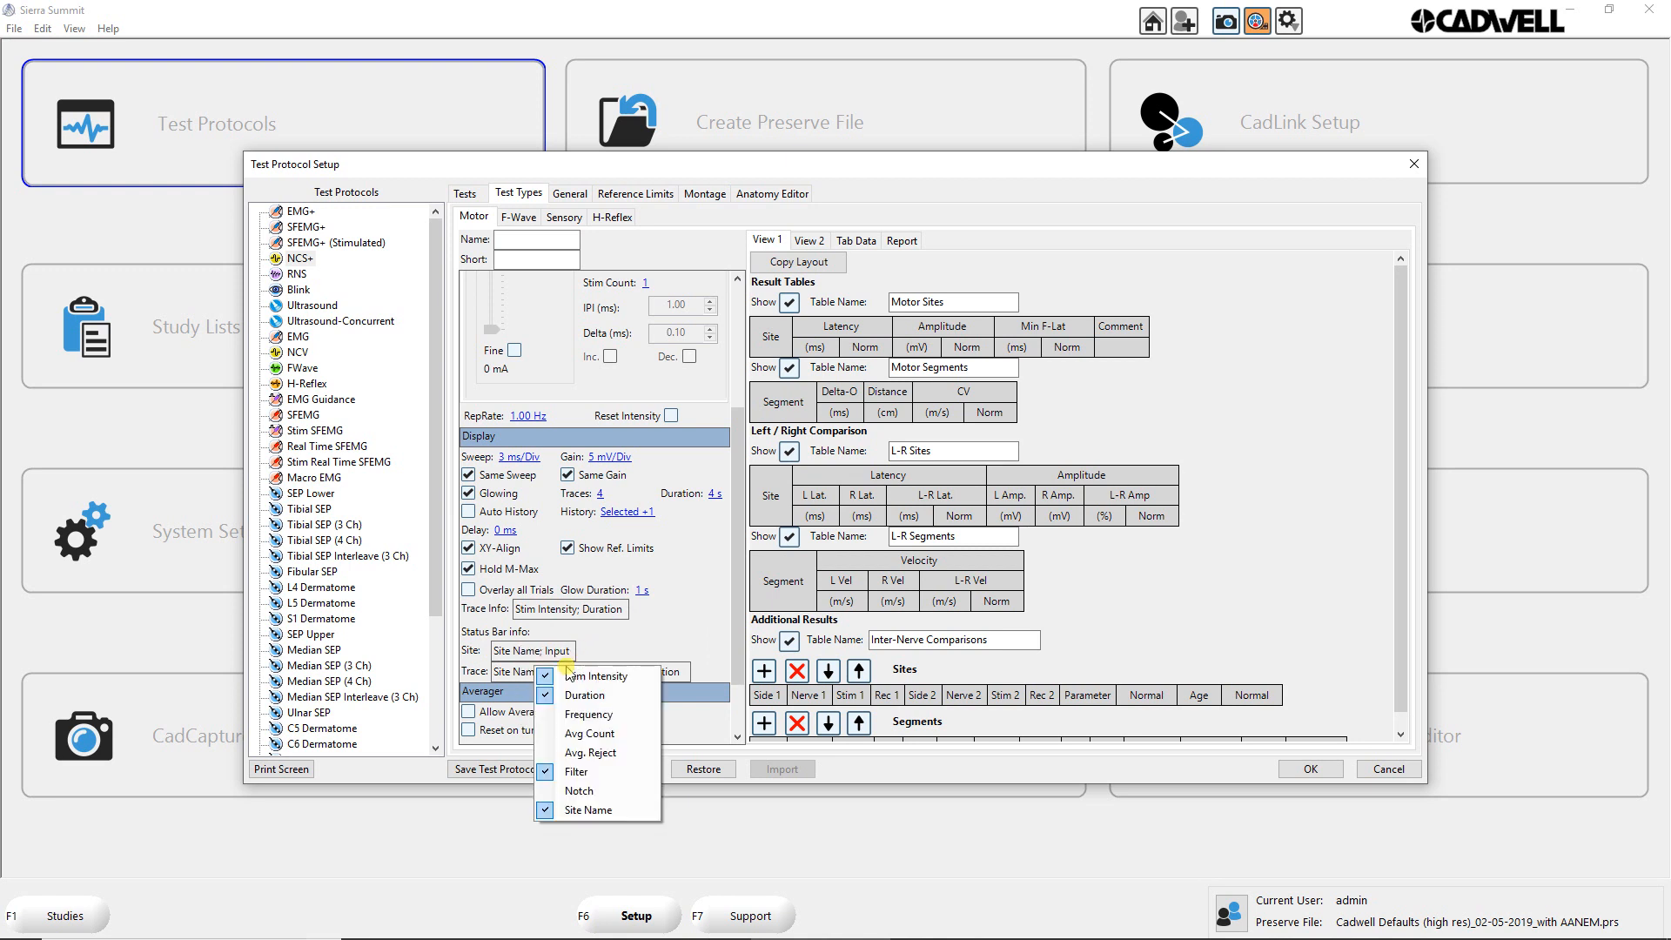
scroll(600, 653, down, 1)
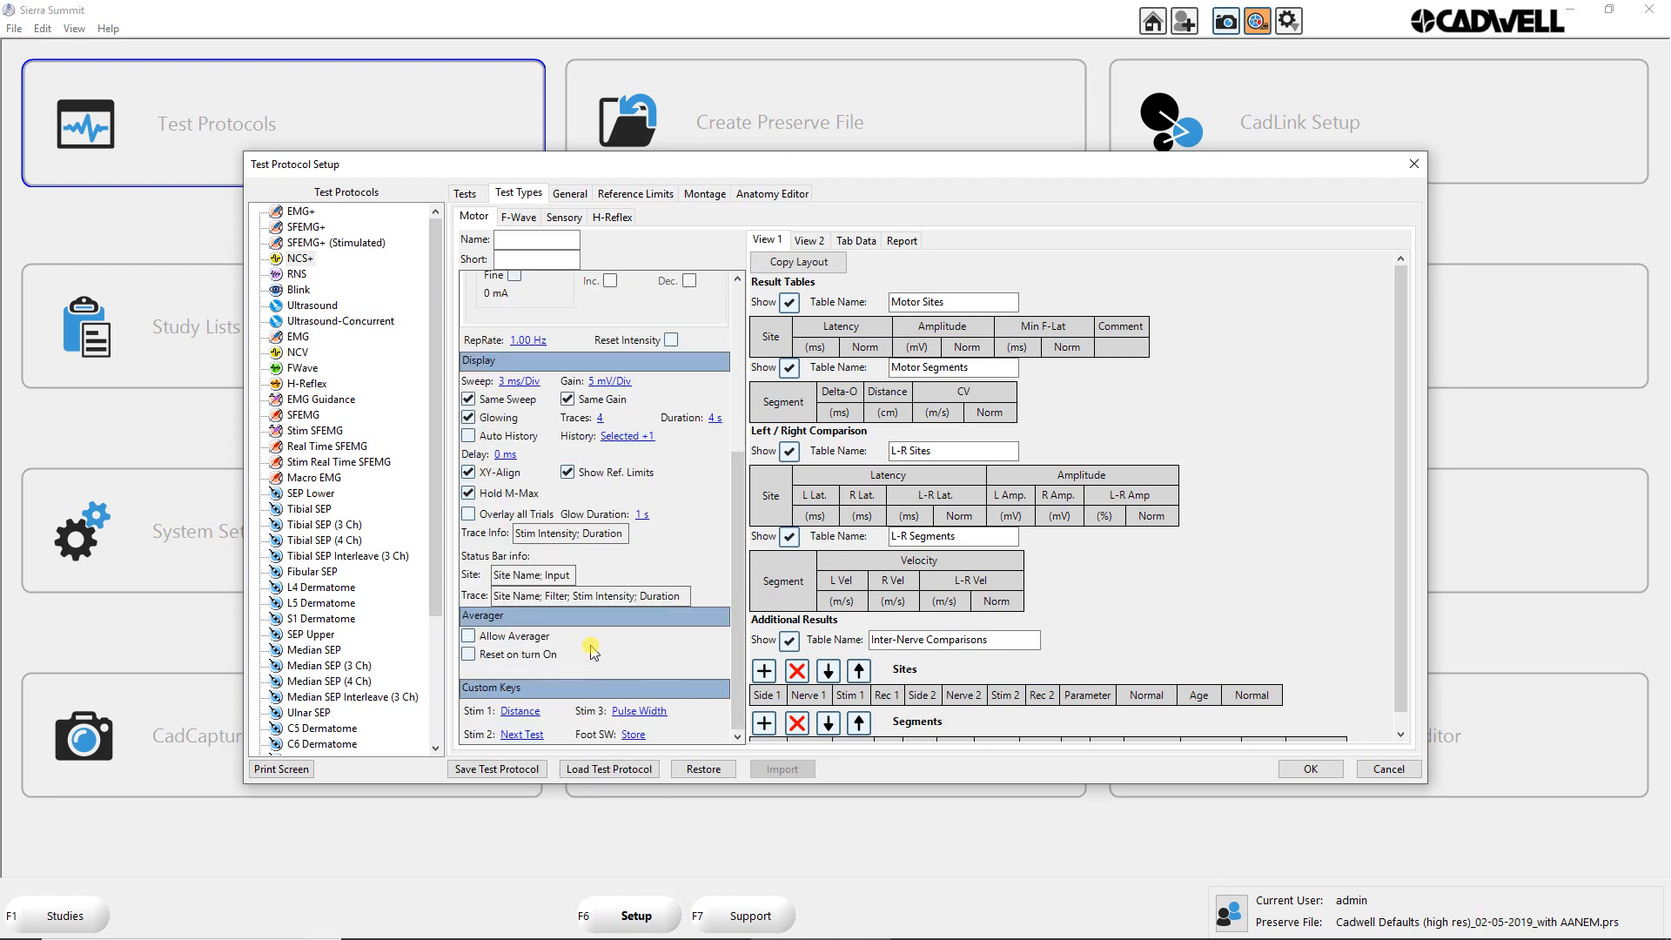
Step: Allow the averager for the Motor test type to inspect its options, and disallow it again
click(470, 637)
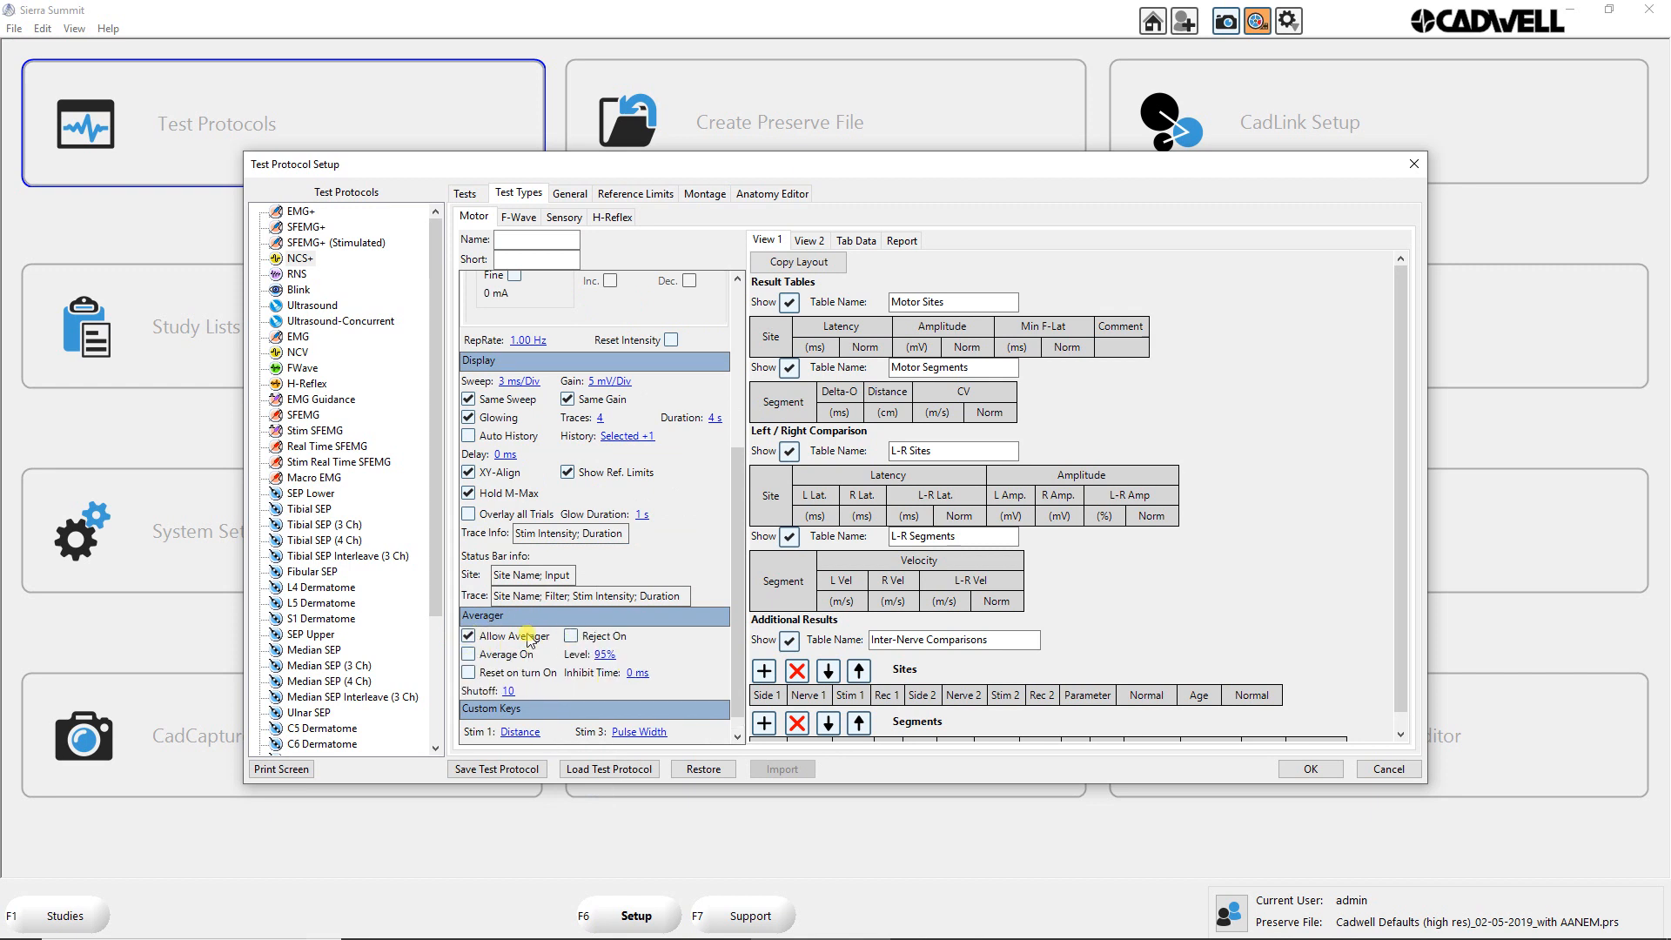
click(468, 636)
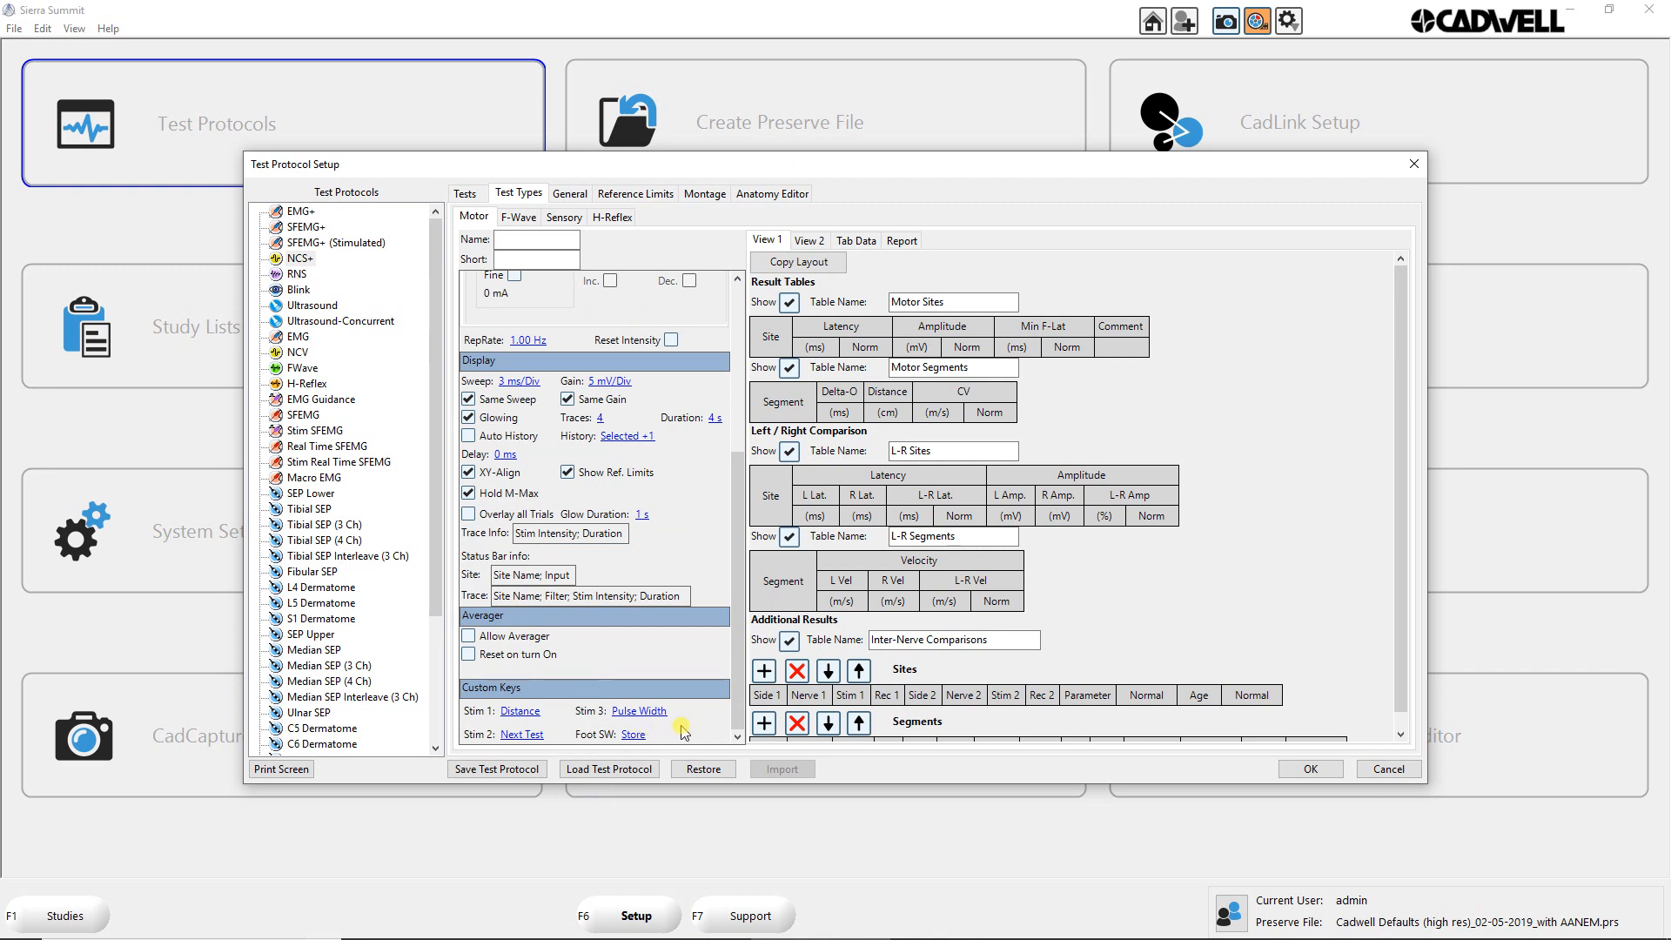
scroll(632, 514, up, 4)
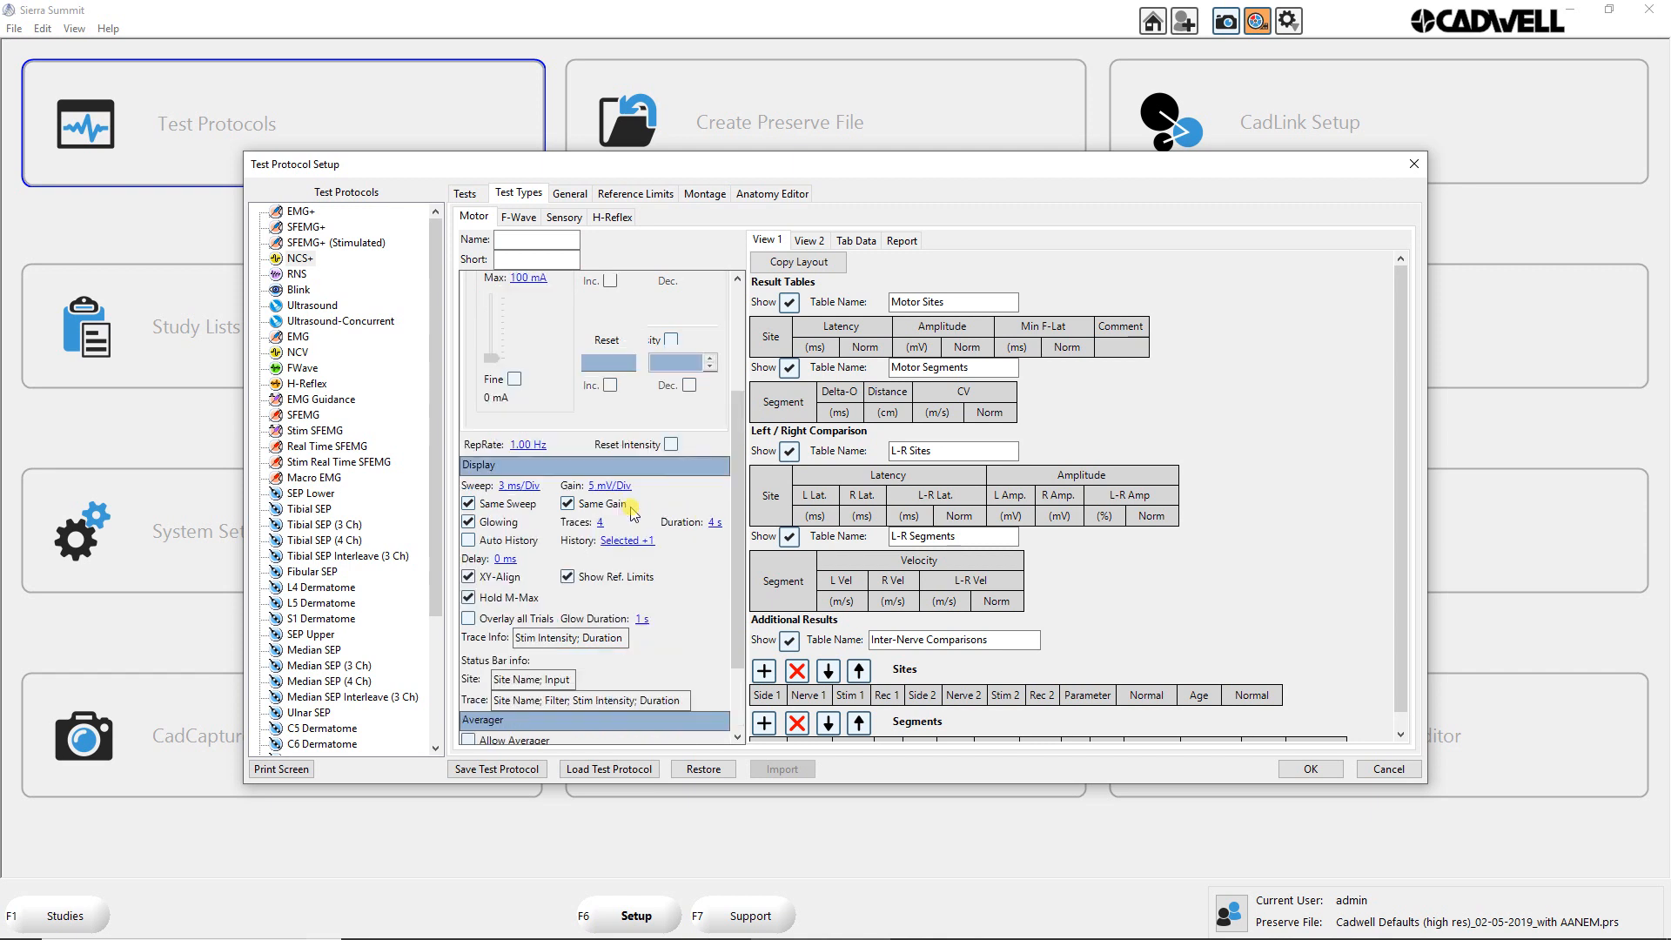
Step: Add Stim Intensity to the trace info of the F-Wave test type
click(526, 221)
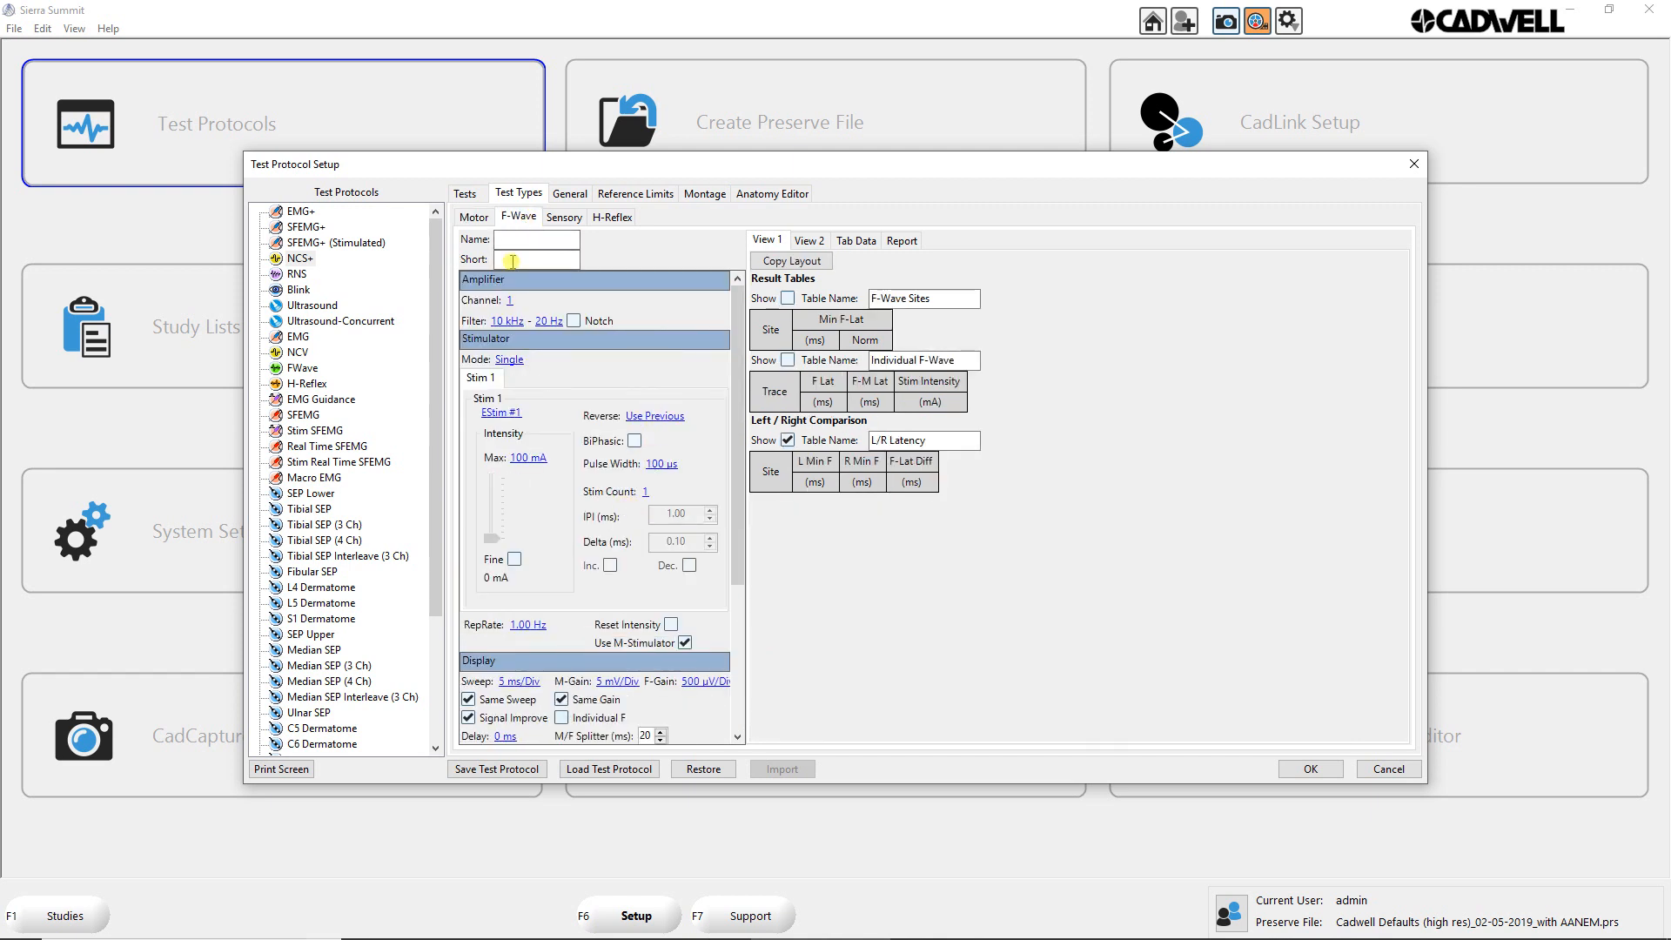
click(516, 259)
scroll(551, 598, down, 3)
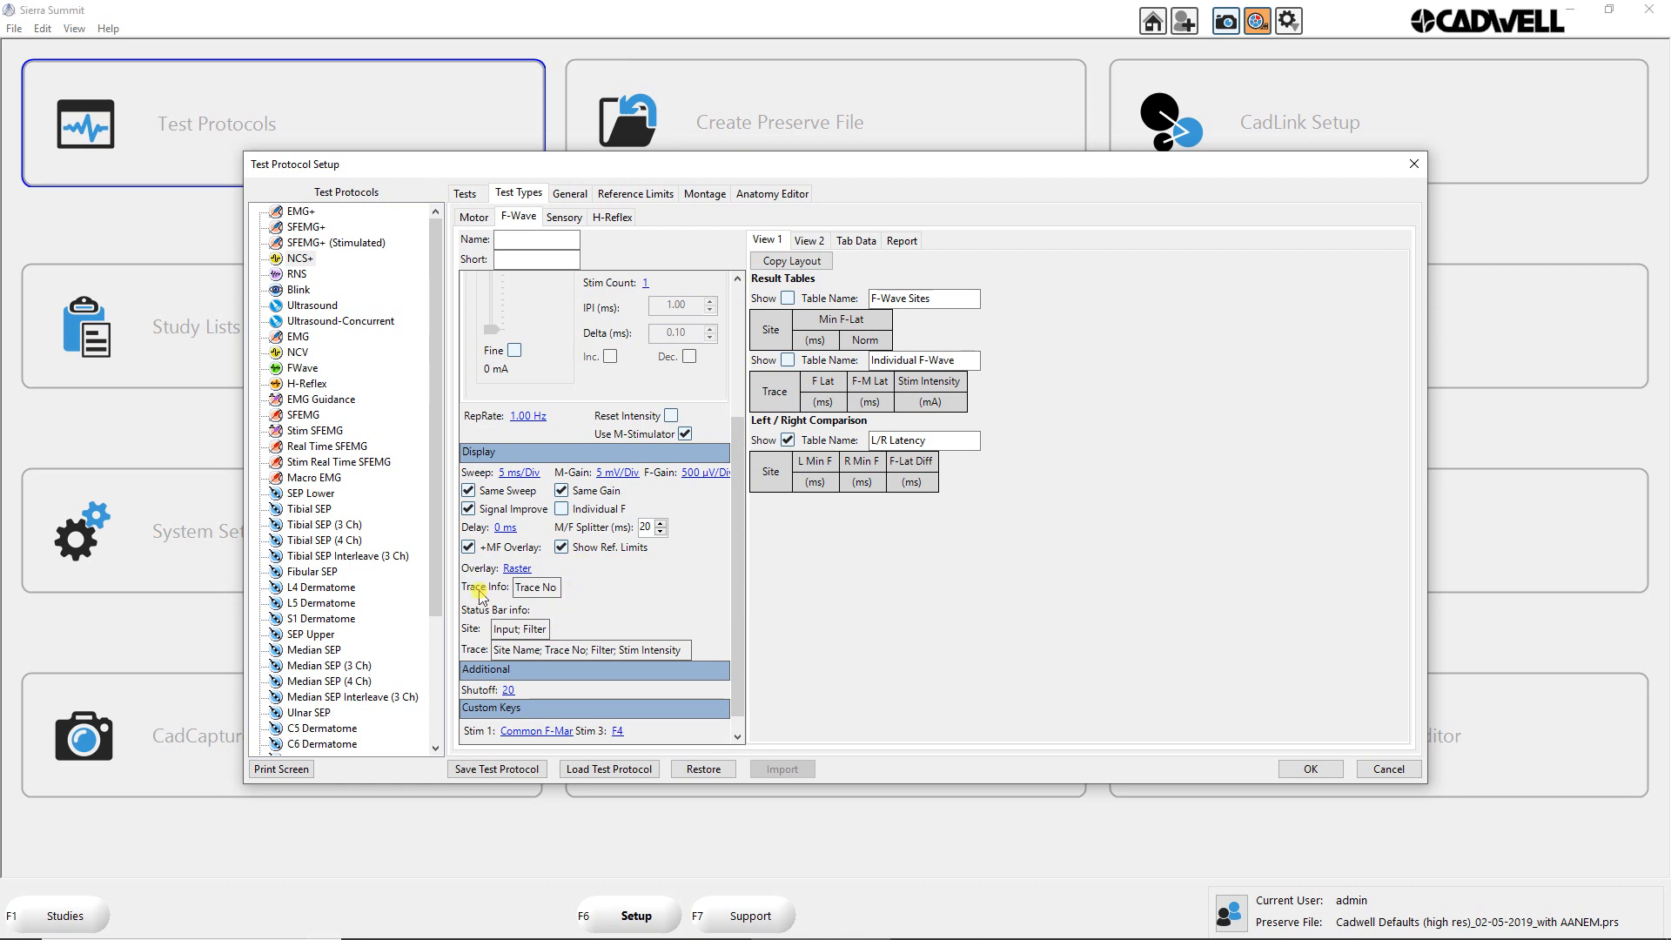
click(547, 591)
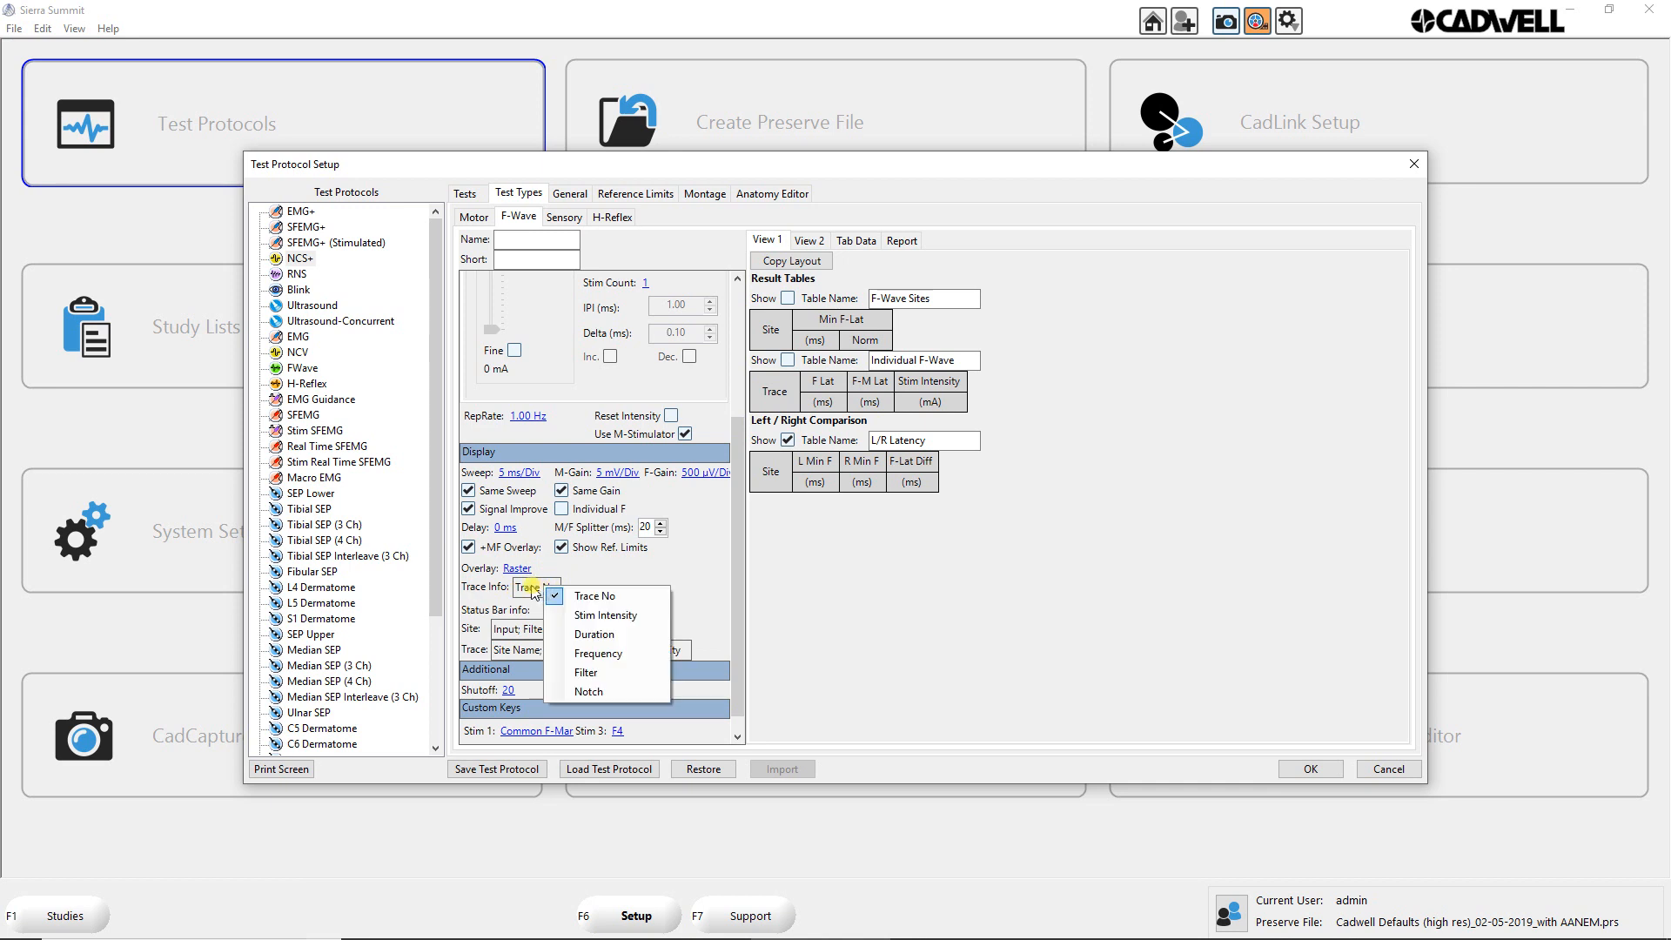
click(588, 615)
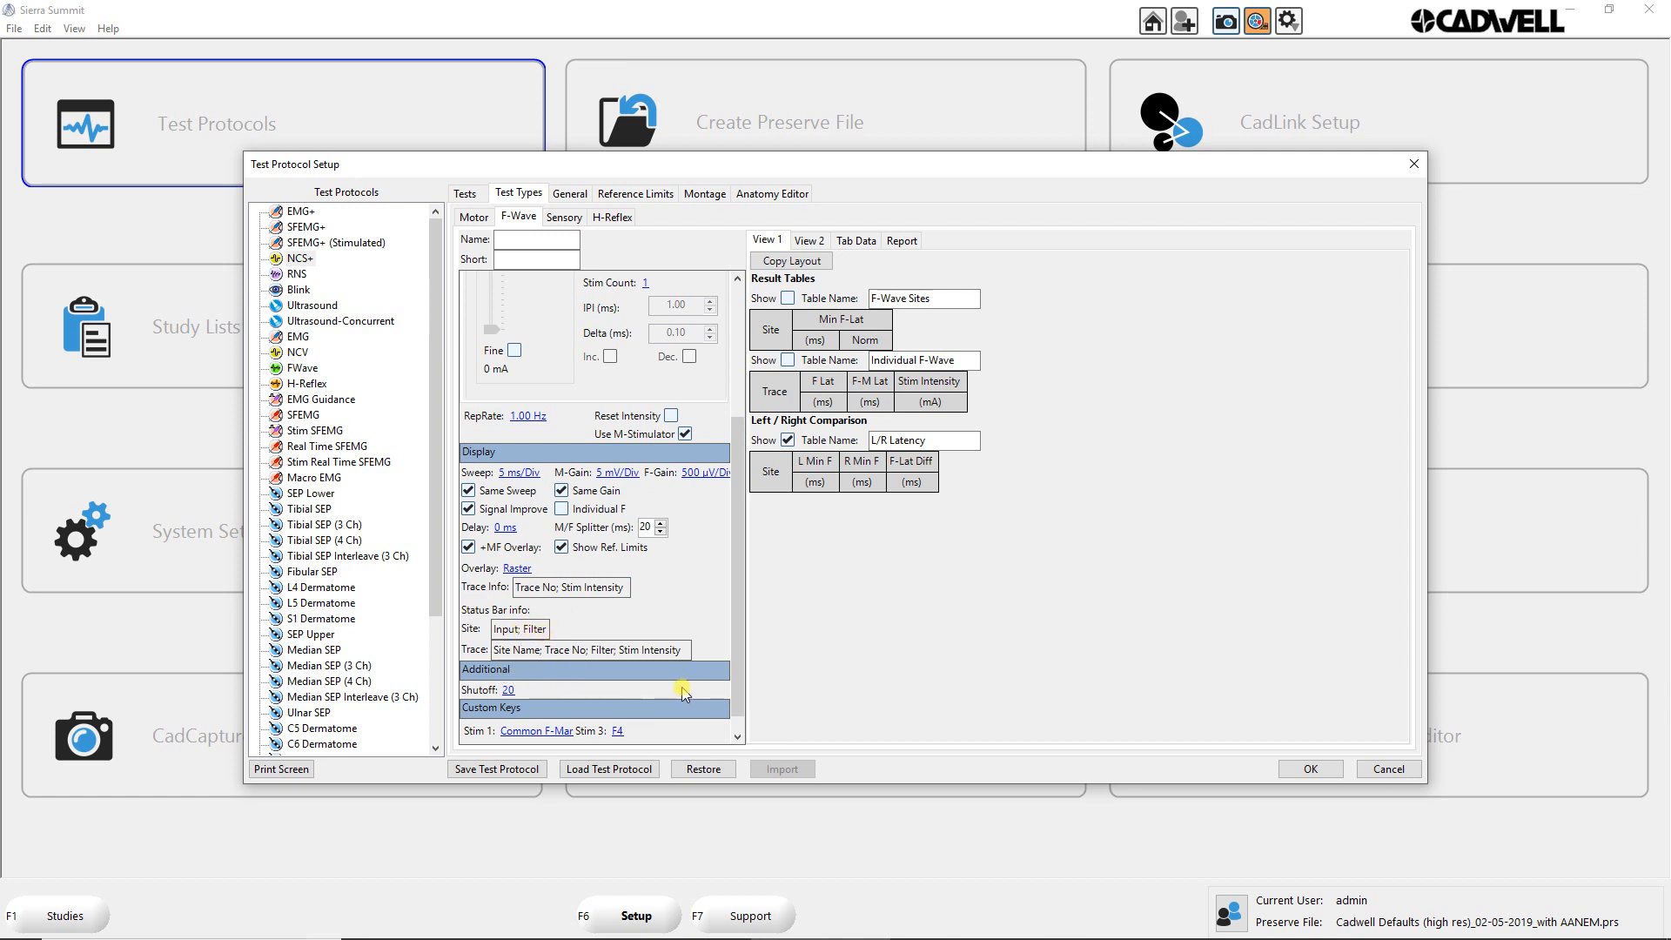
Step: Set the F-Wave test type's shutoff to 10
scroll(734, 681, down, 1)
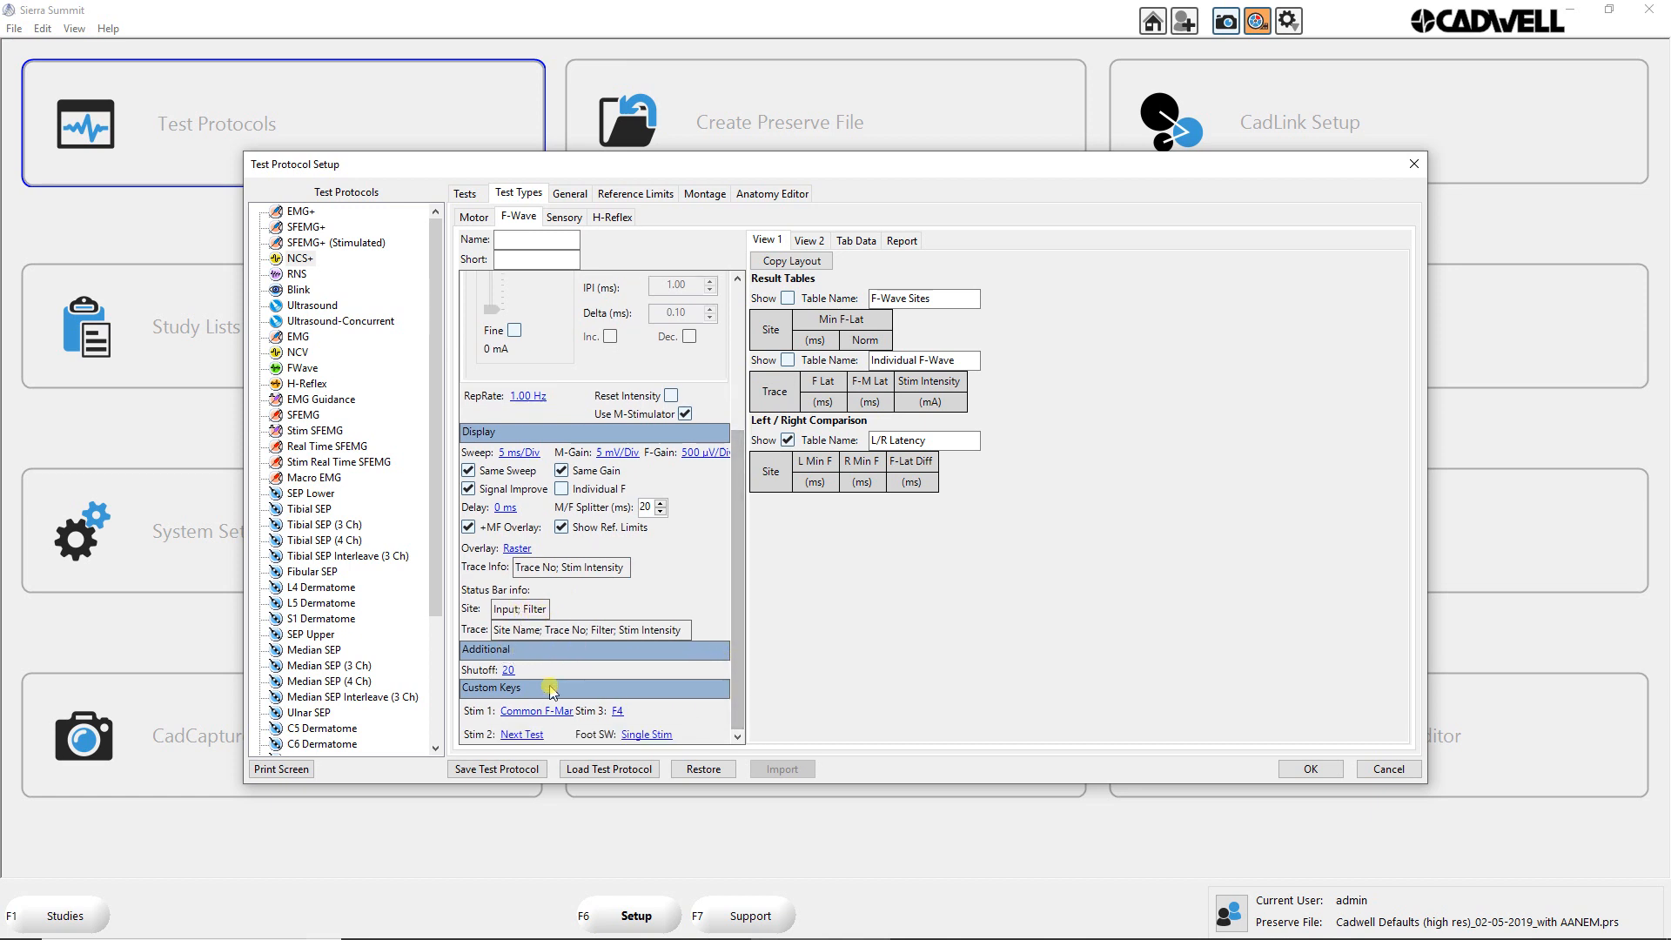
click(508, 670)
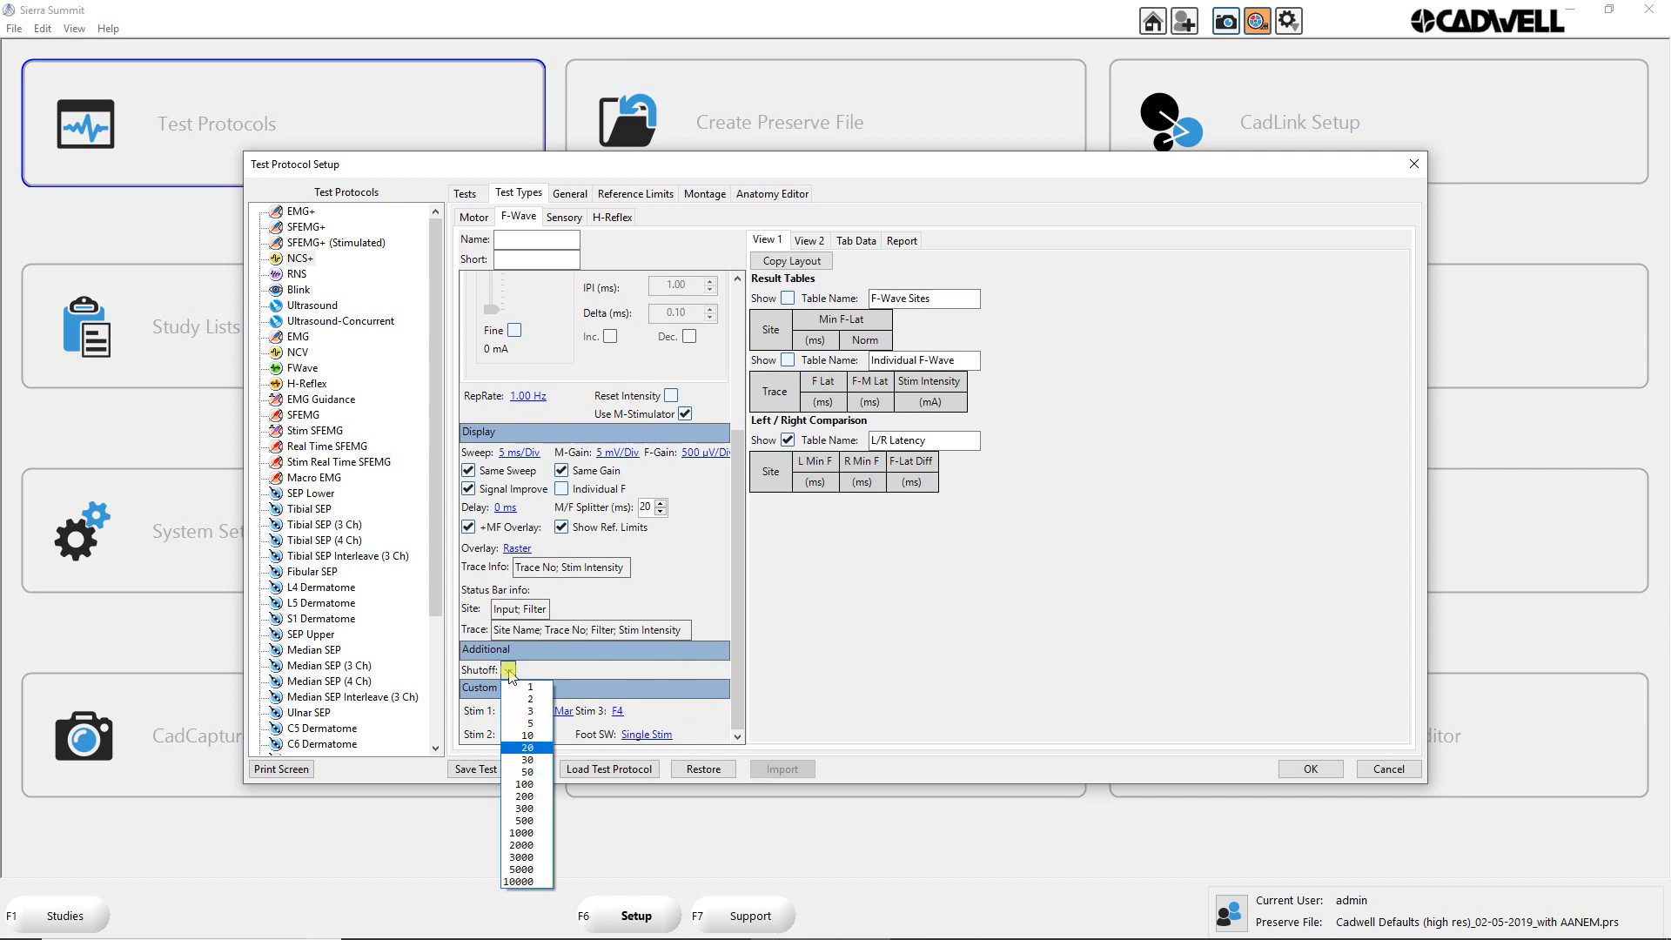
click(539, 731)
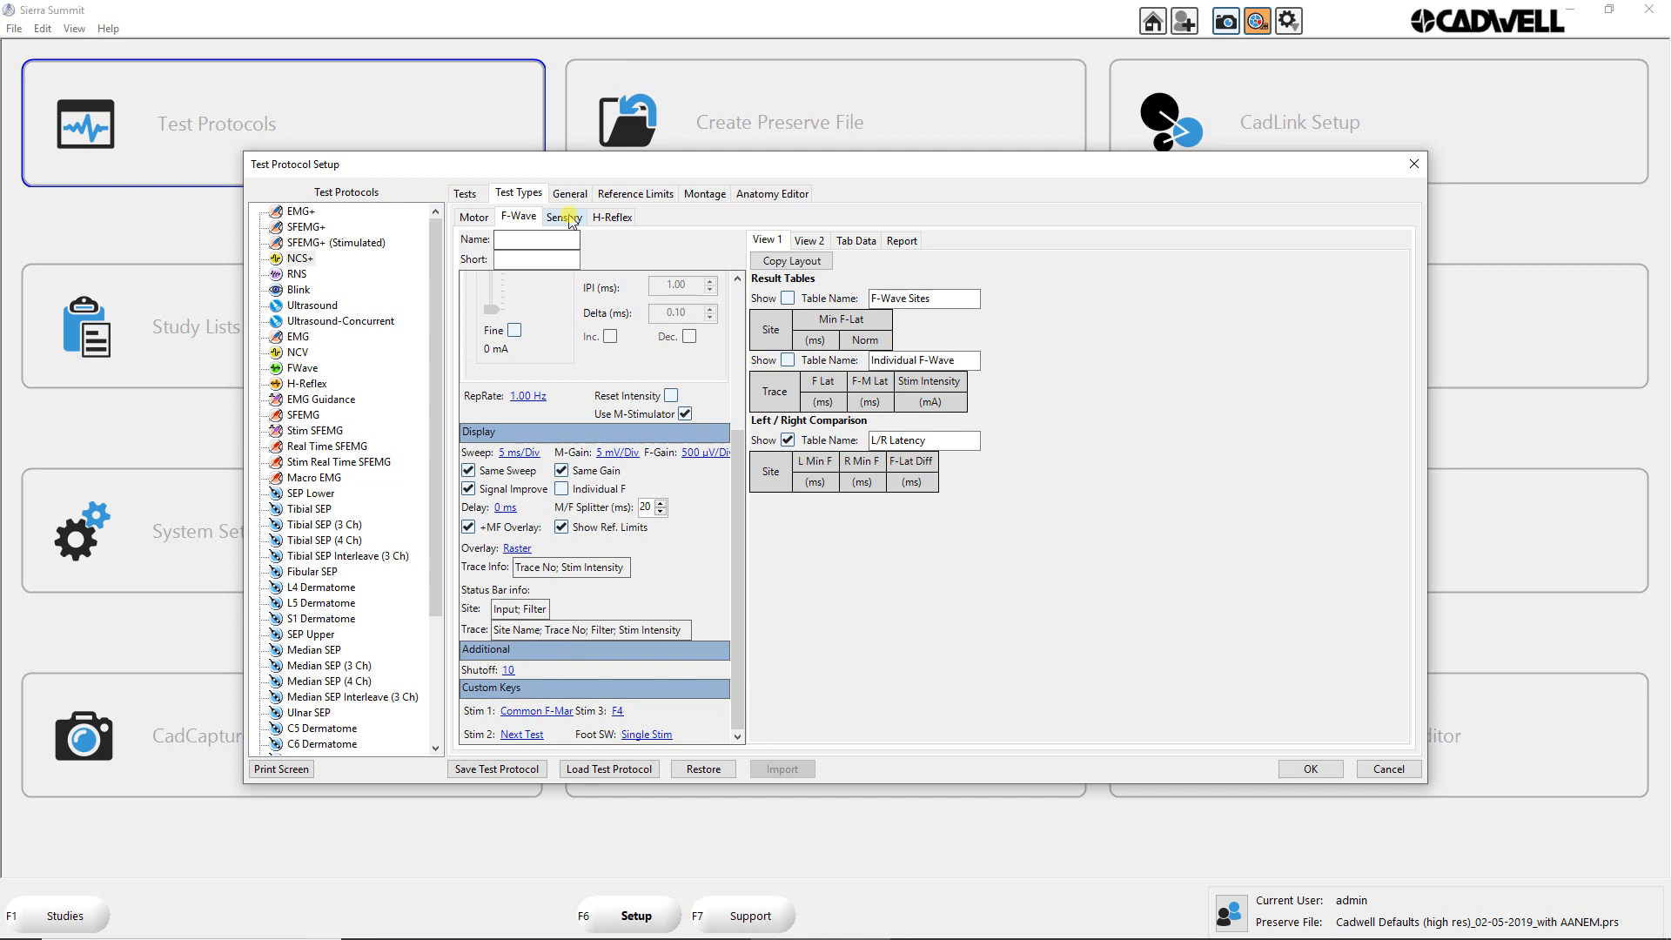
Step: Examine the Sensory test type's settings, including the options for its status bar site and trace information
click(562, 220)
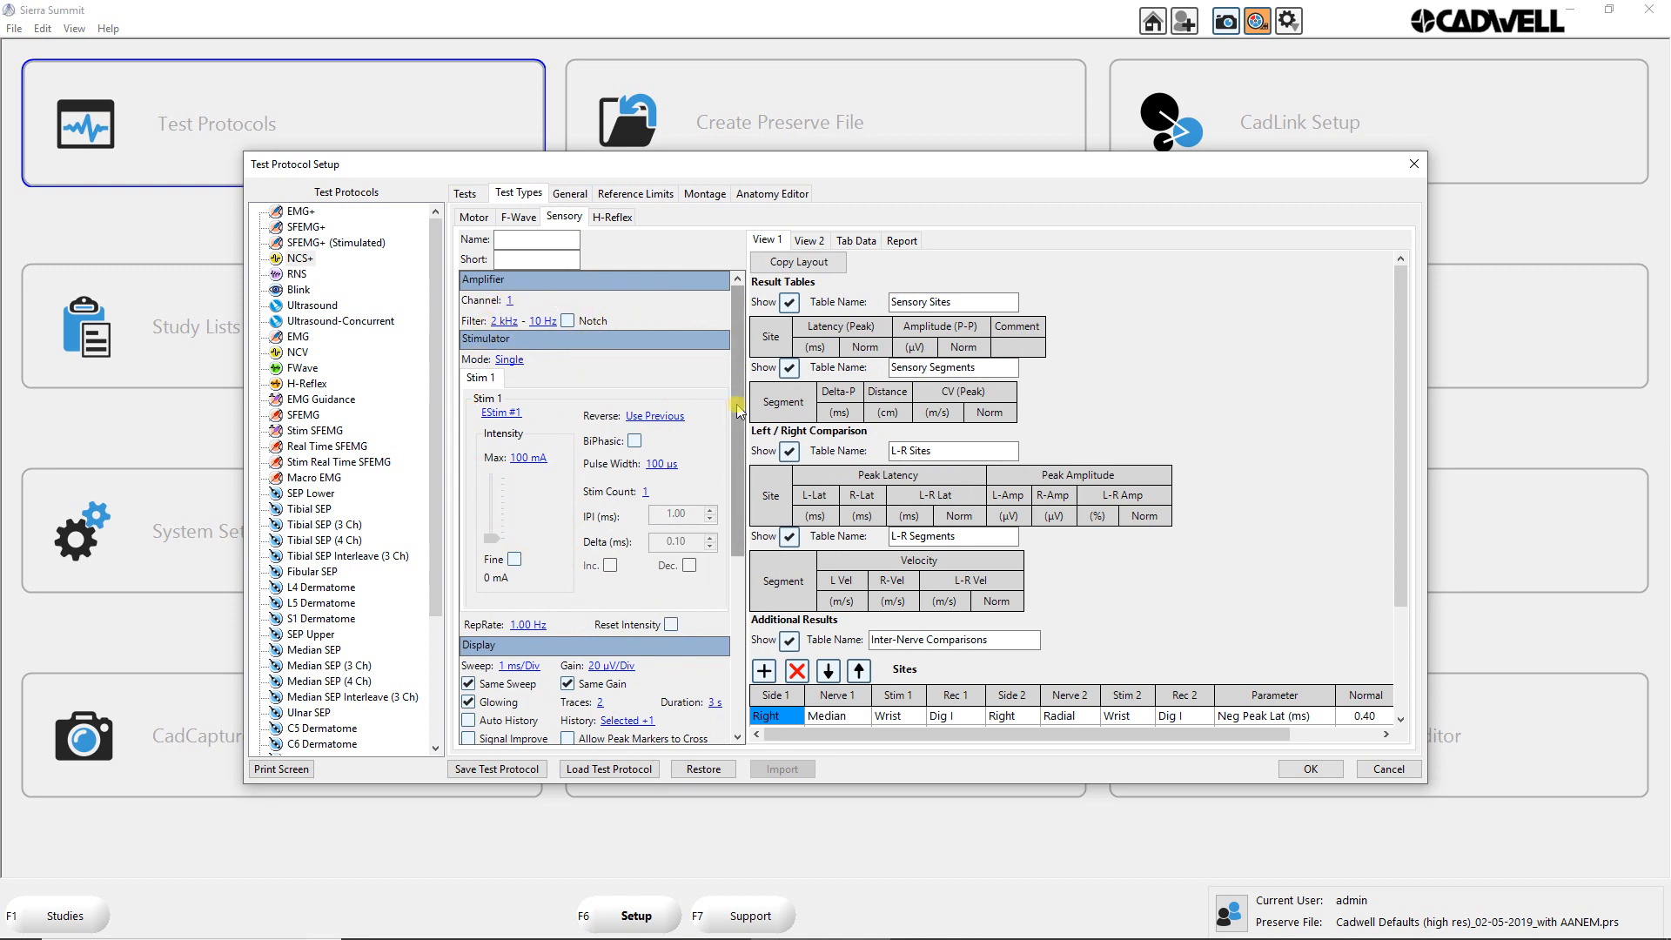
drag(733, 412, 733, 459)
scroll(658, 509, down, 5)
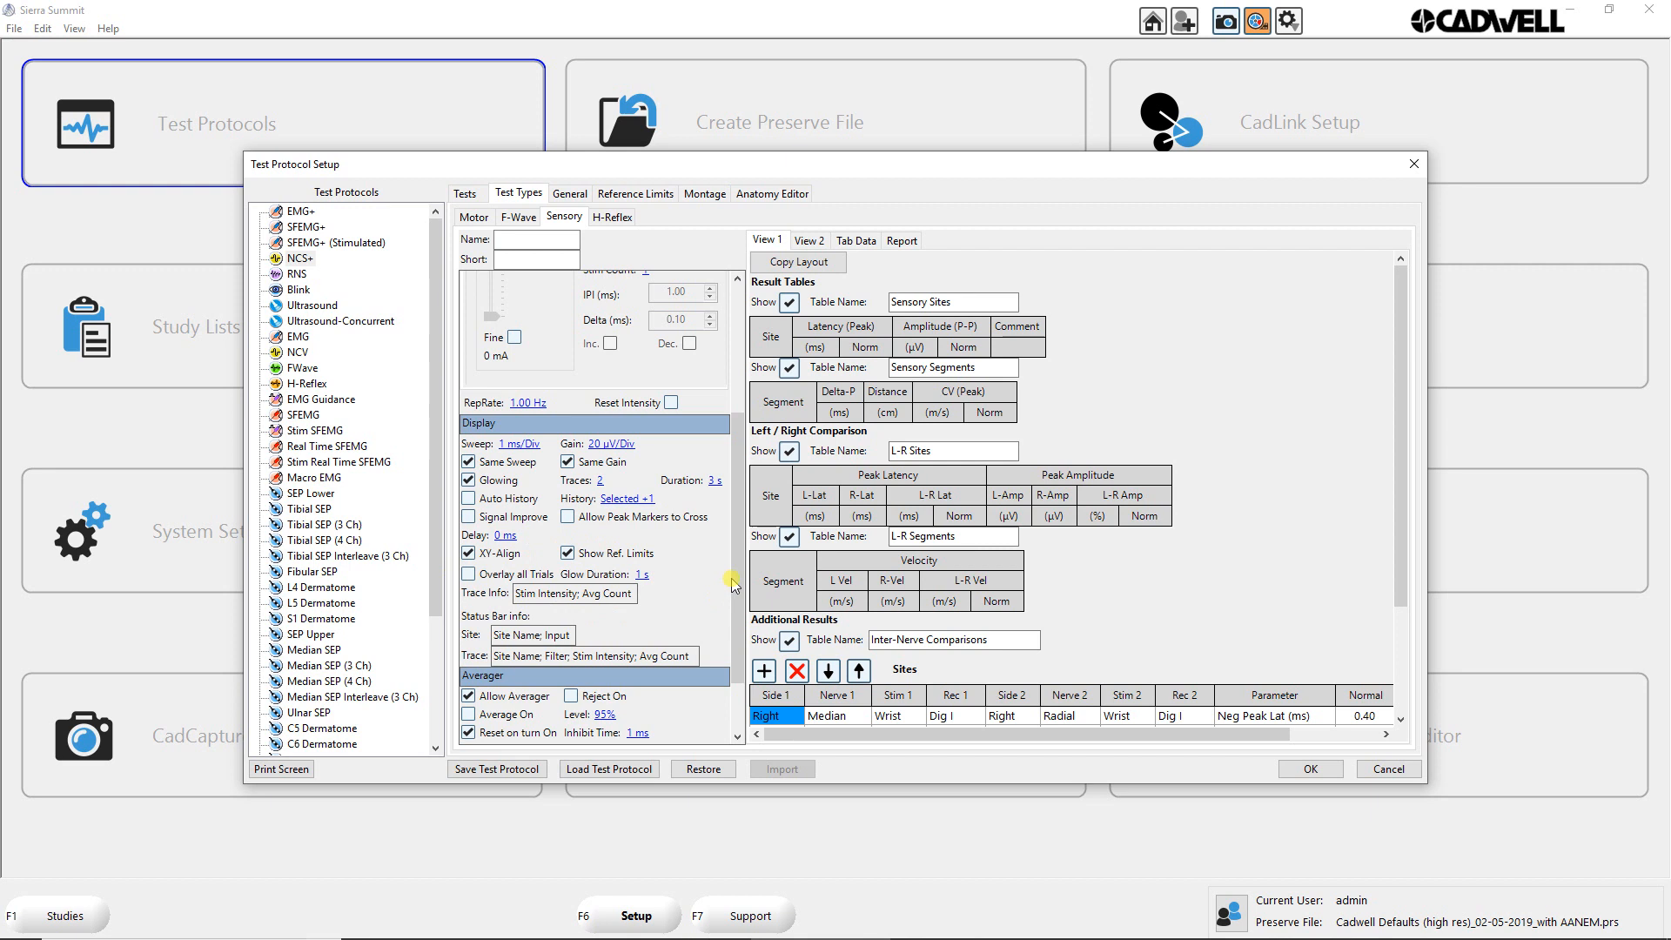
scroll(741, 586, down, 2)
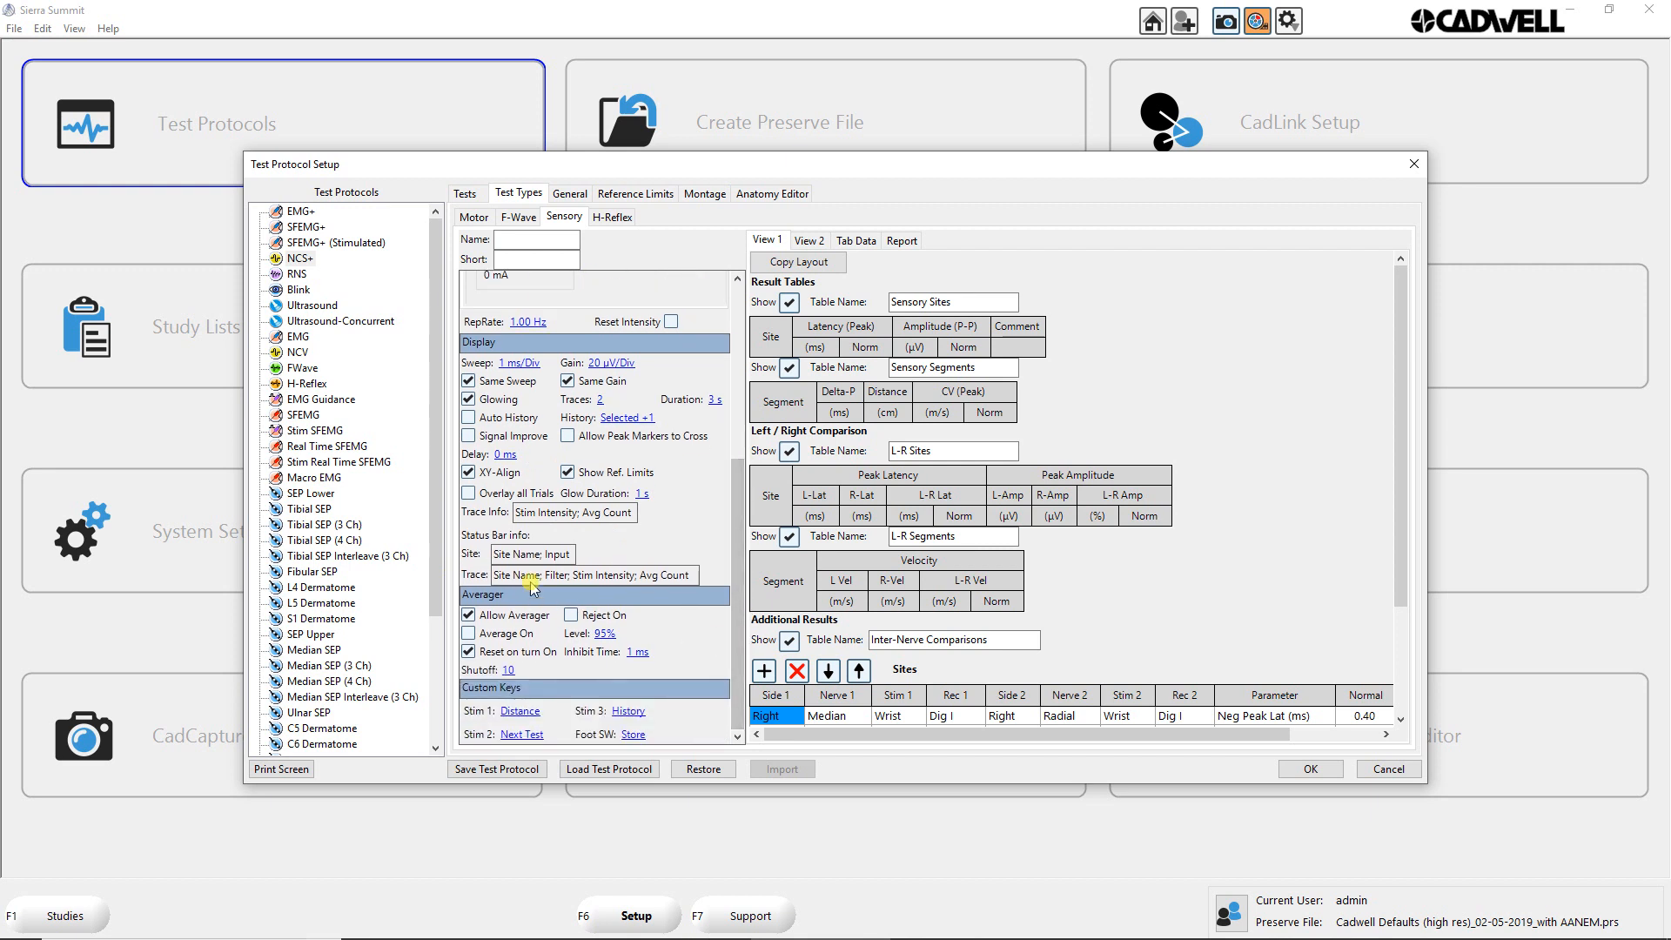
click(557, 554)
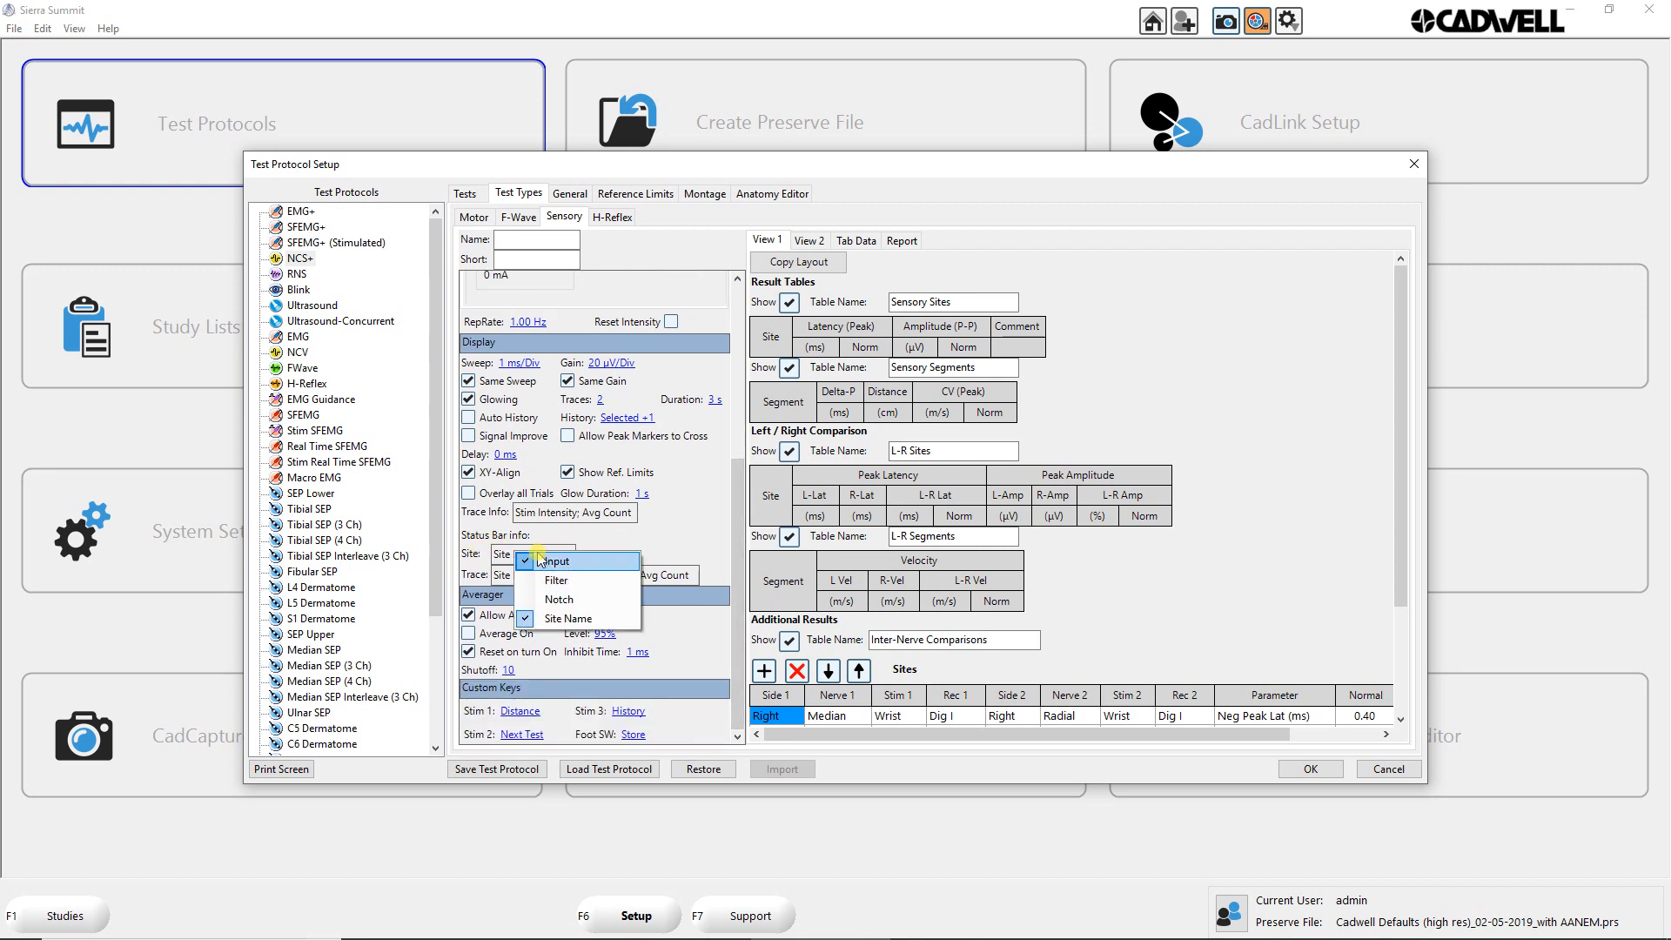
click(617, 576)
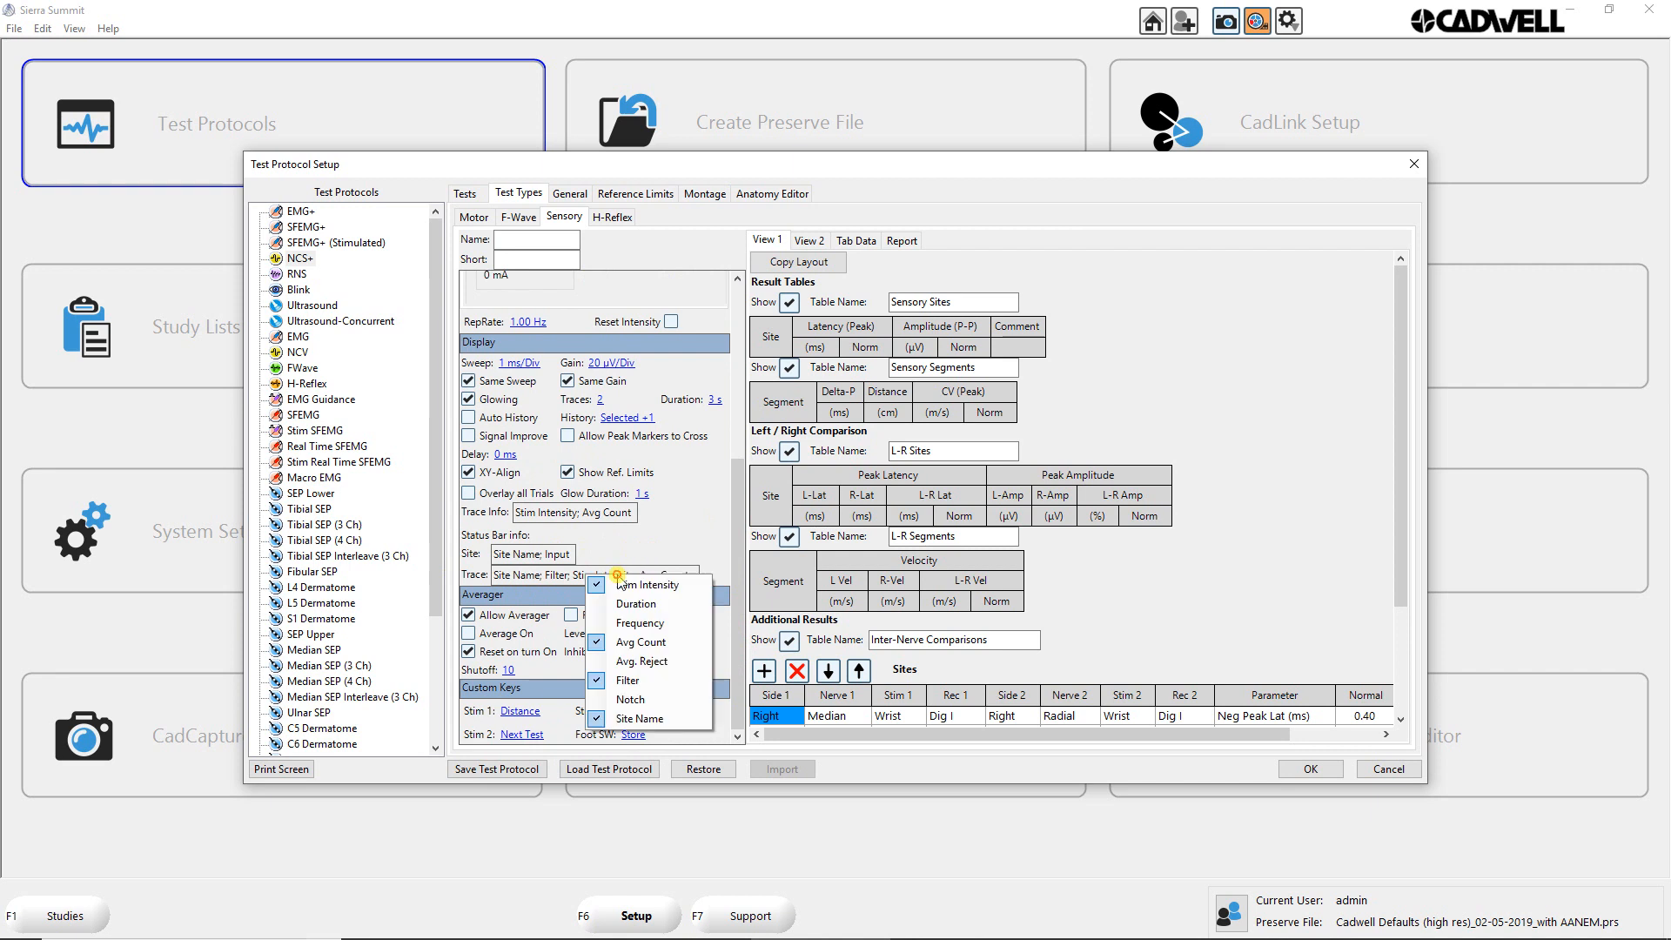
click(718, 571)
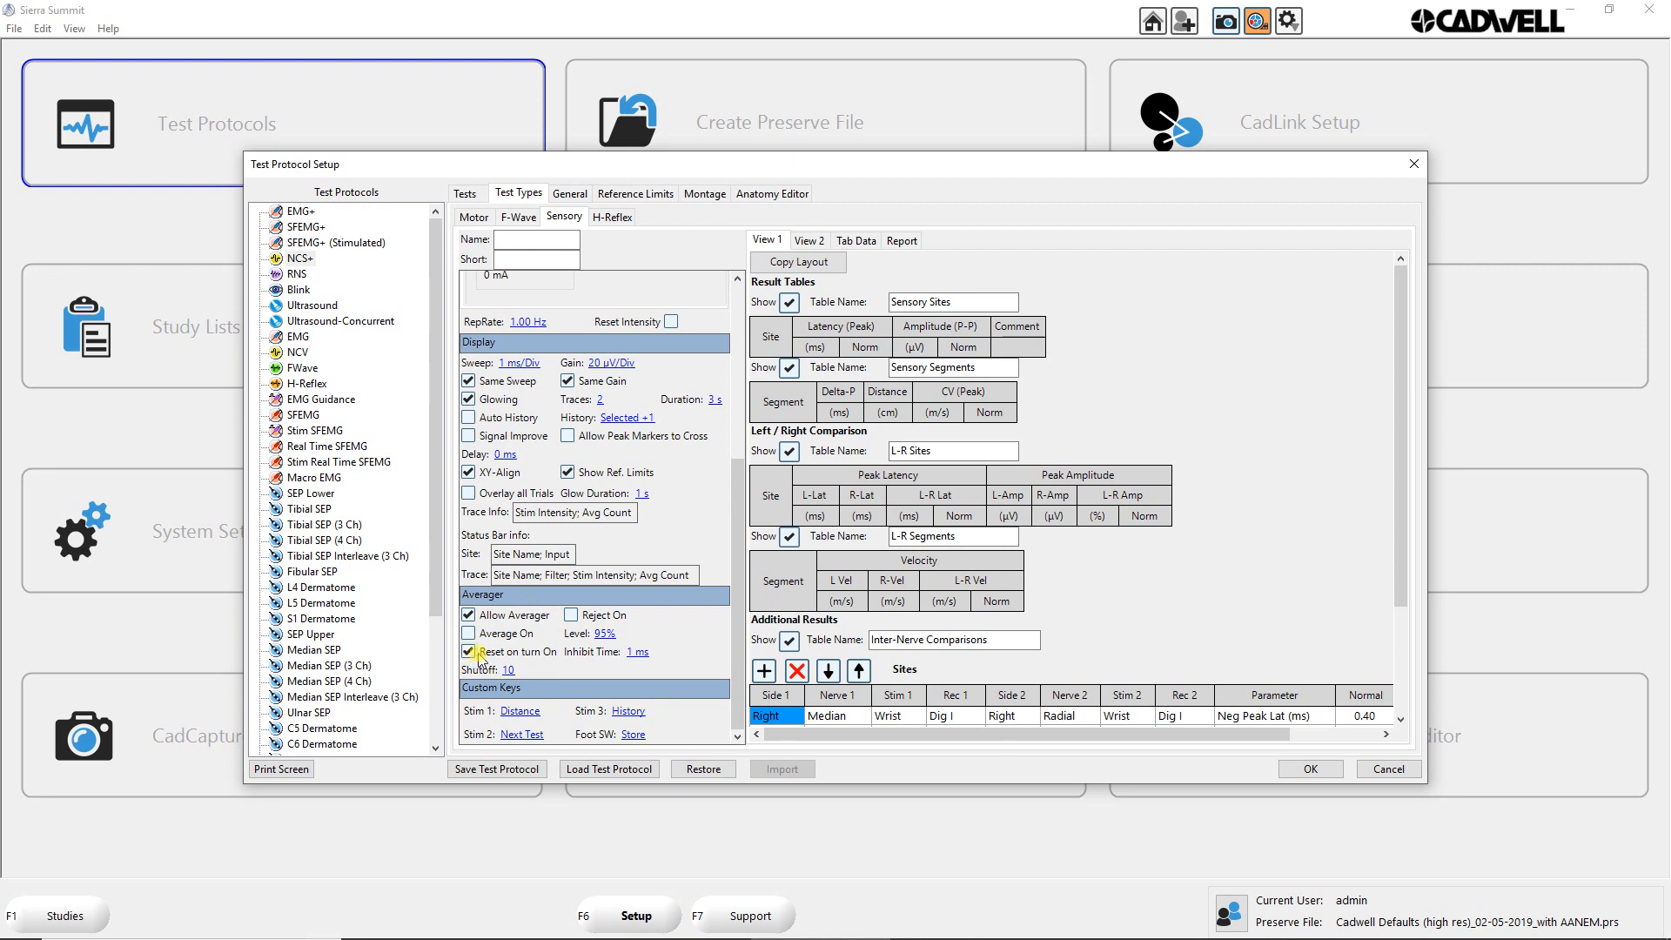
Step: Inspect the Sensory averager's reset setting and the available inhibit times
click(472, 652)
click(637, 652)
click(656, 669)
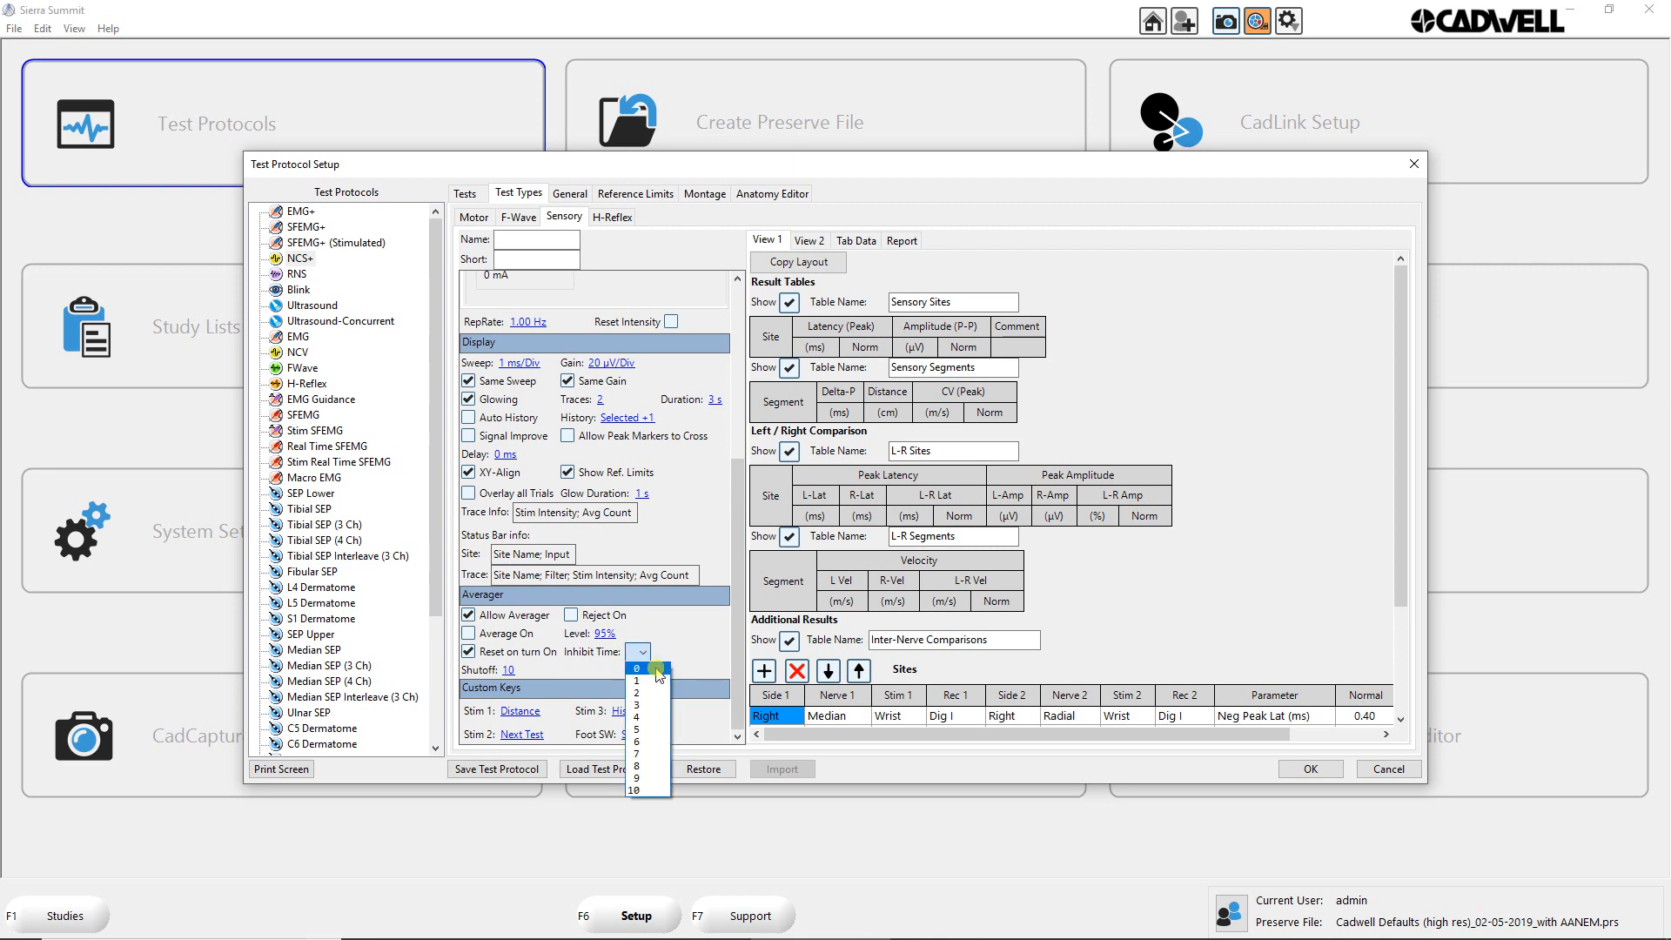
click(666, 652)
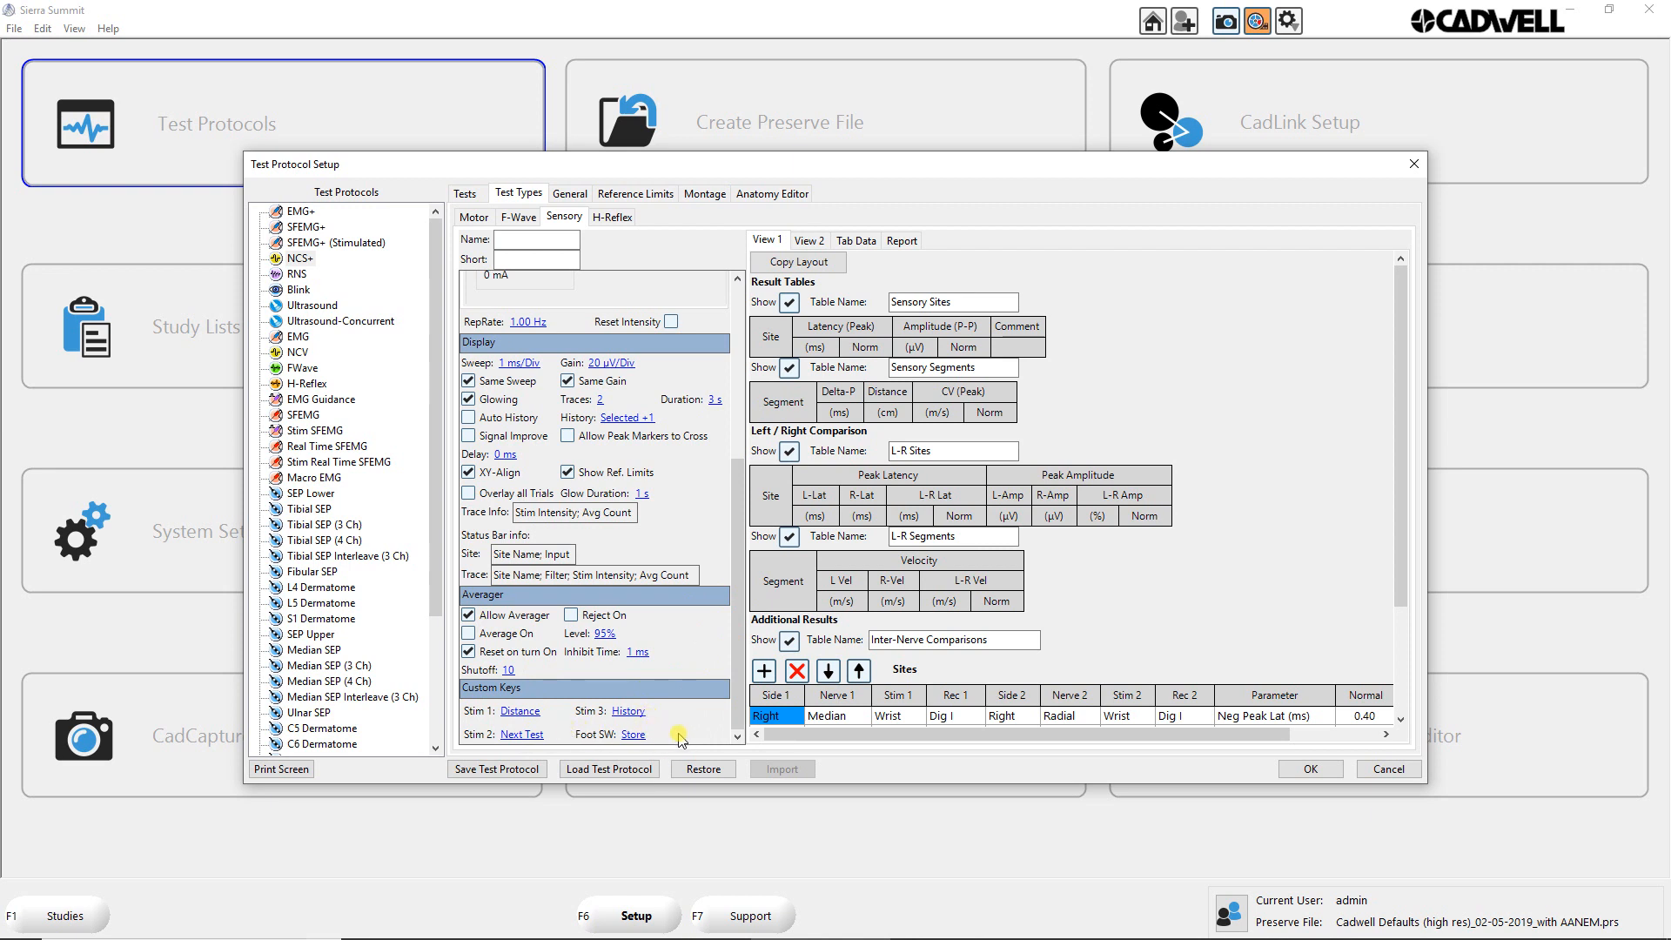
scroll(712, 475, up, 5)
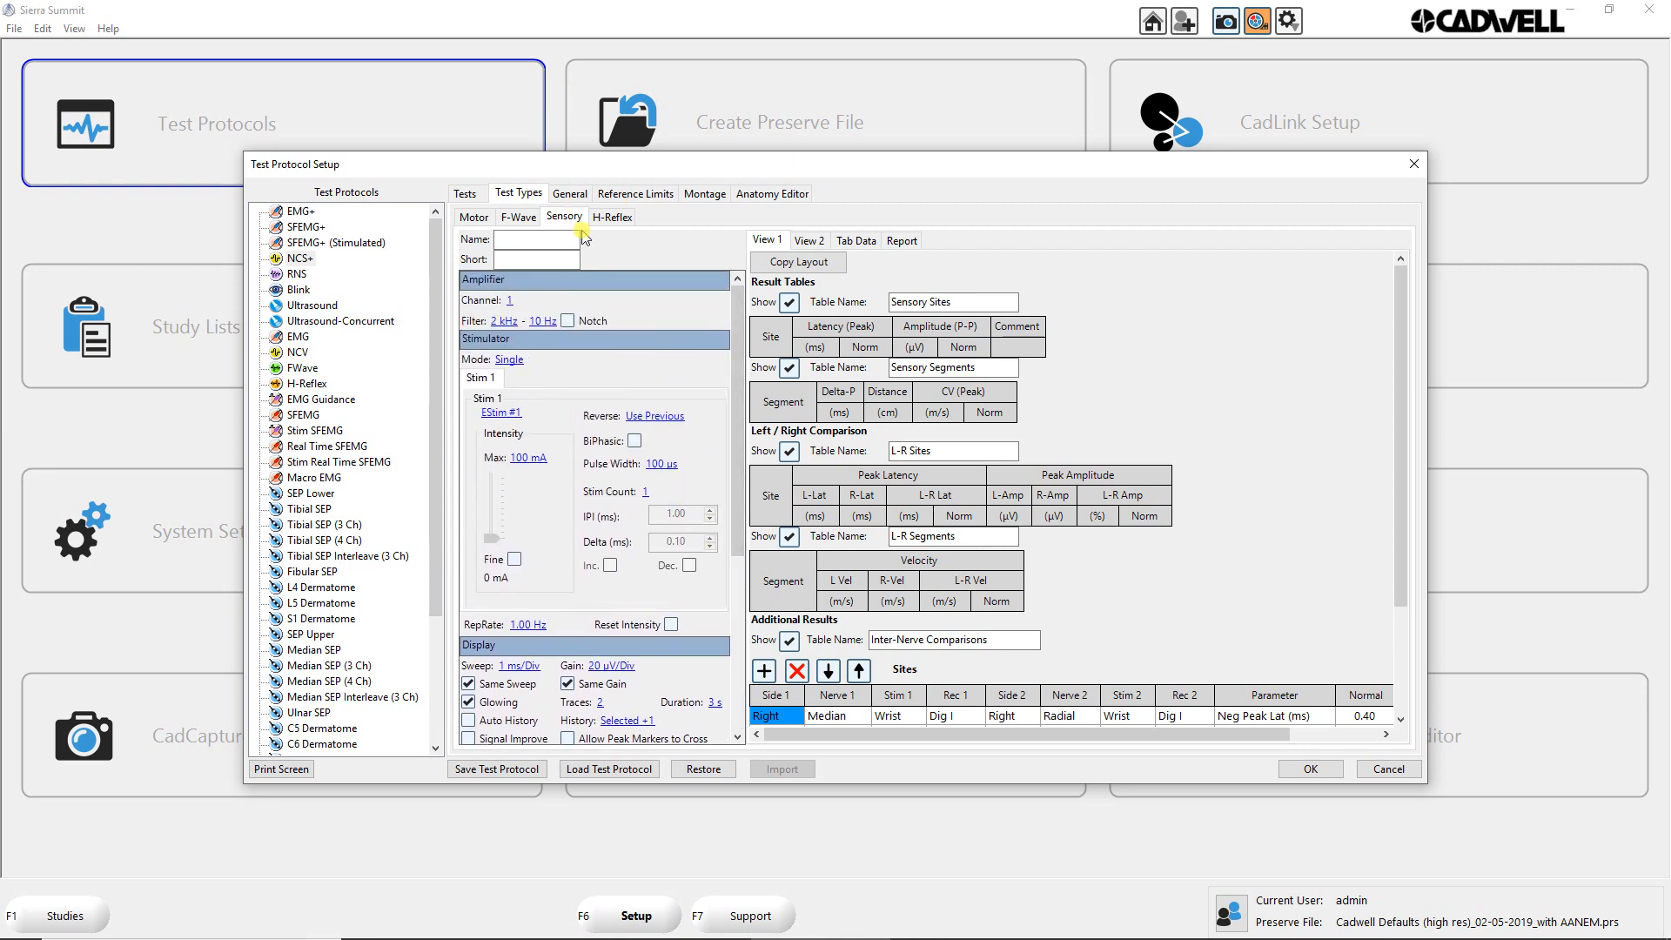
Step: Examine the H-Reflex test type's stimulator, display, status bar and custom key settings
click(614, 223)
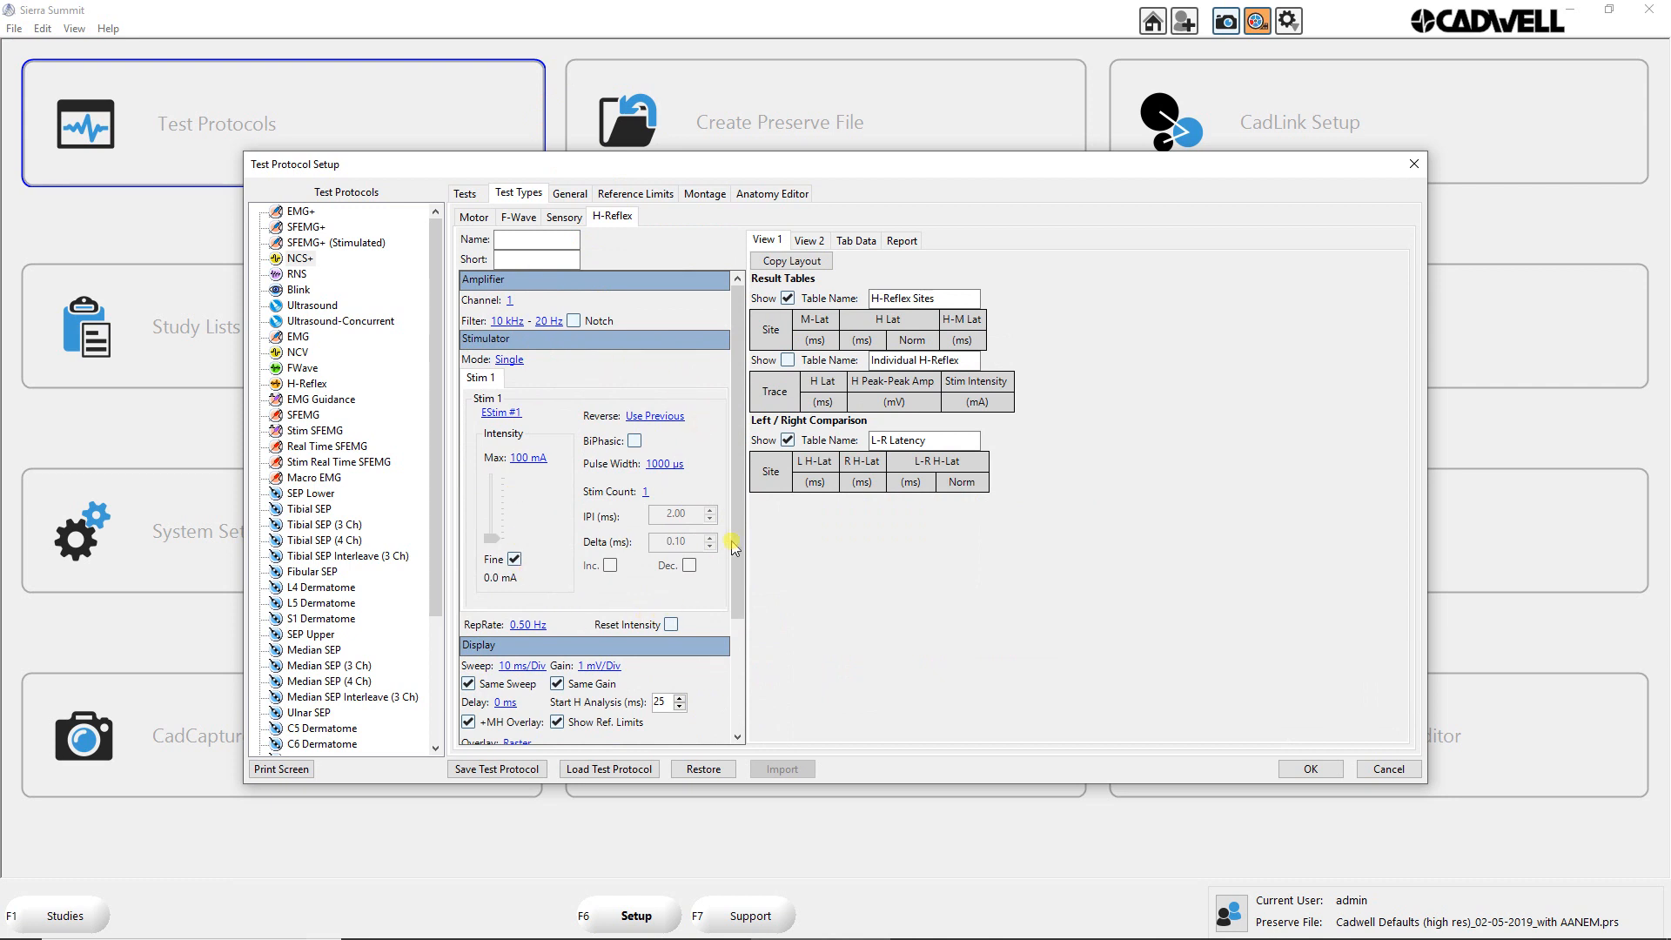
scroll(733, 540, down, 3)
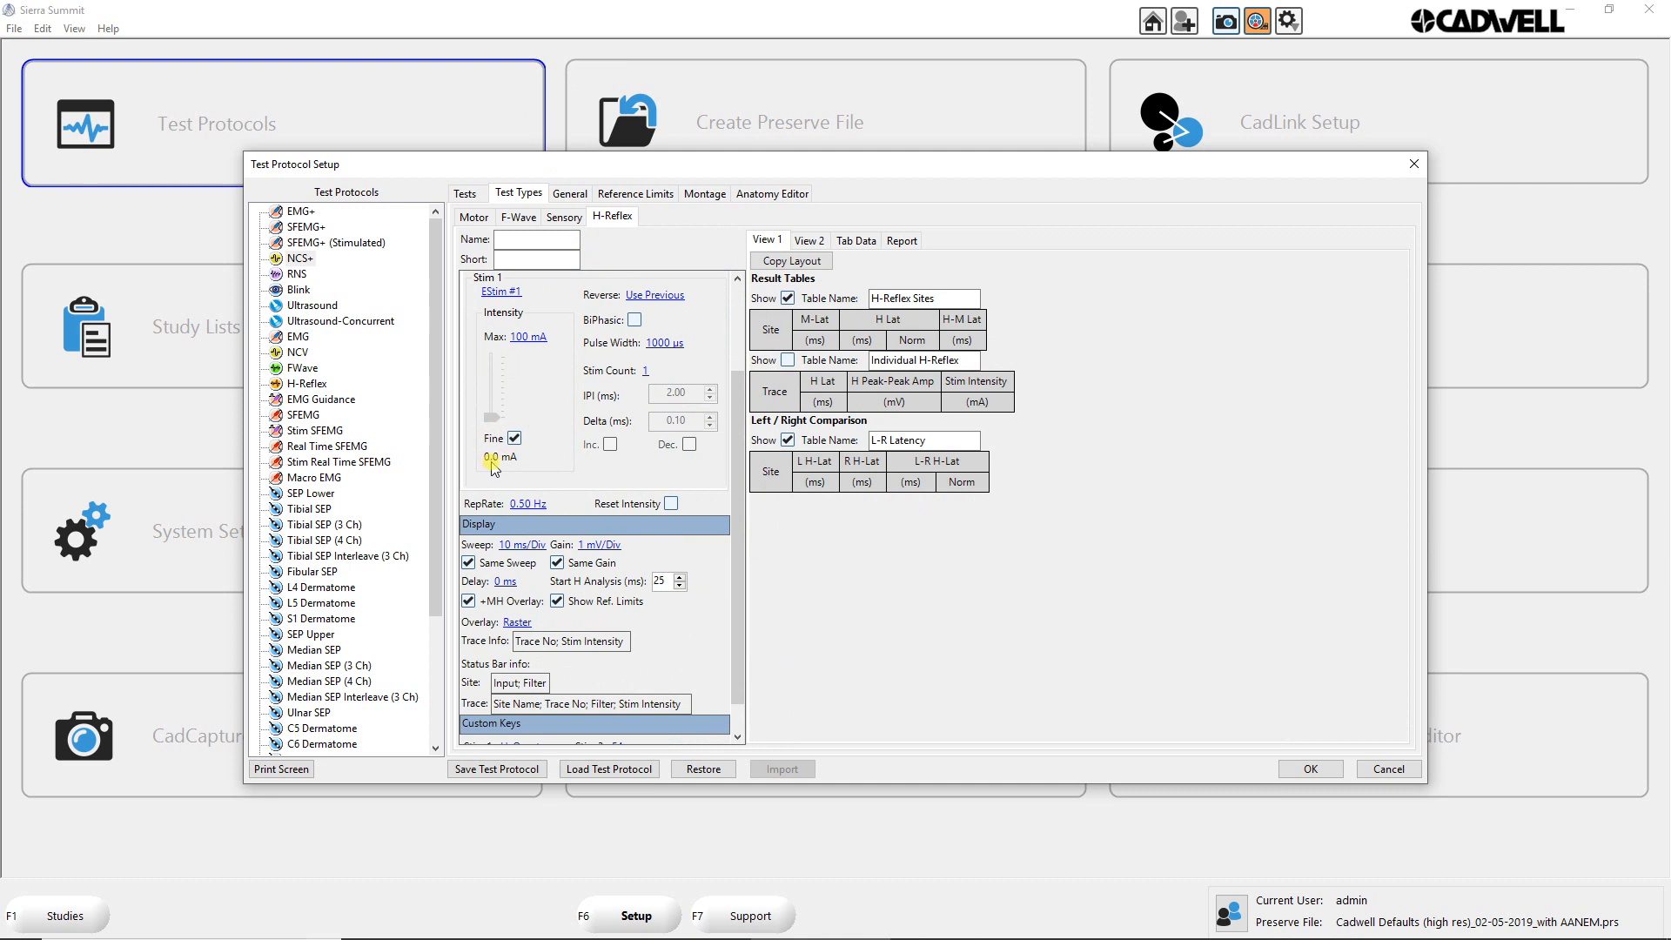
drag(737, 531, 737, 544)
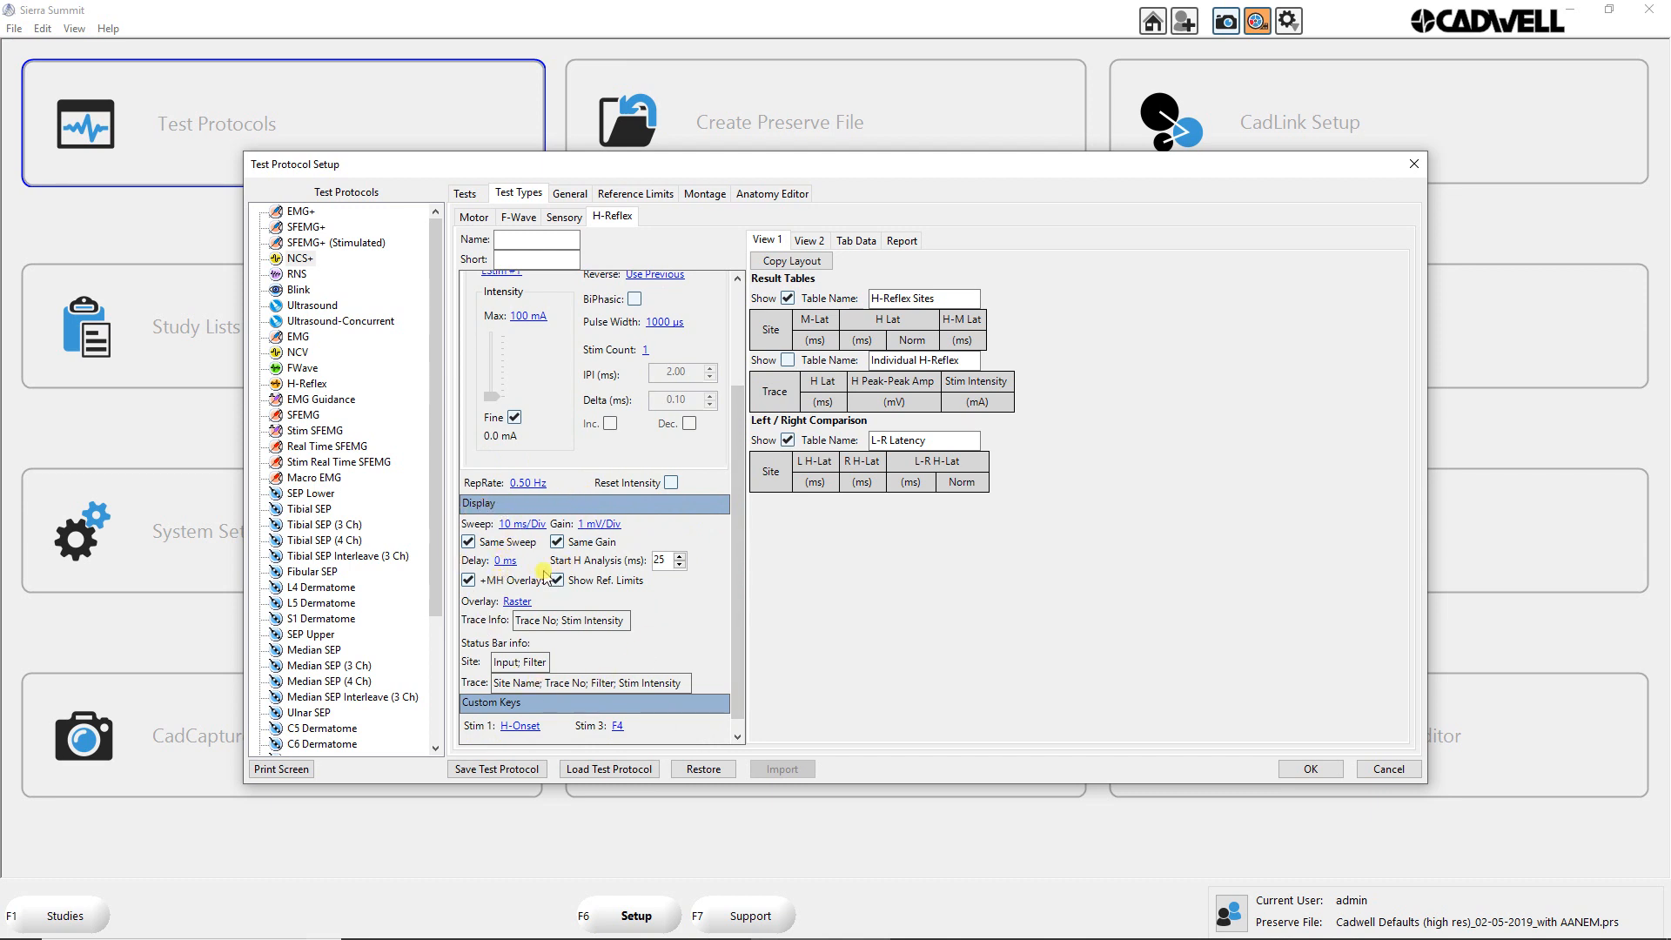
click(462, 544)
click(461, 544)
drag(738, 455, 729, 637)
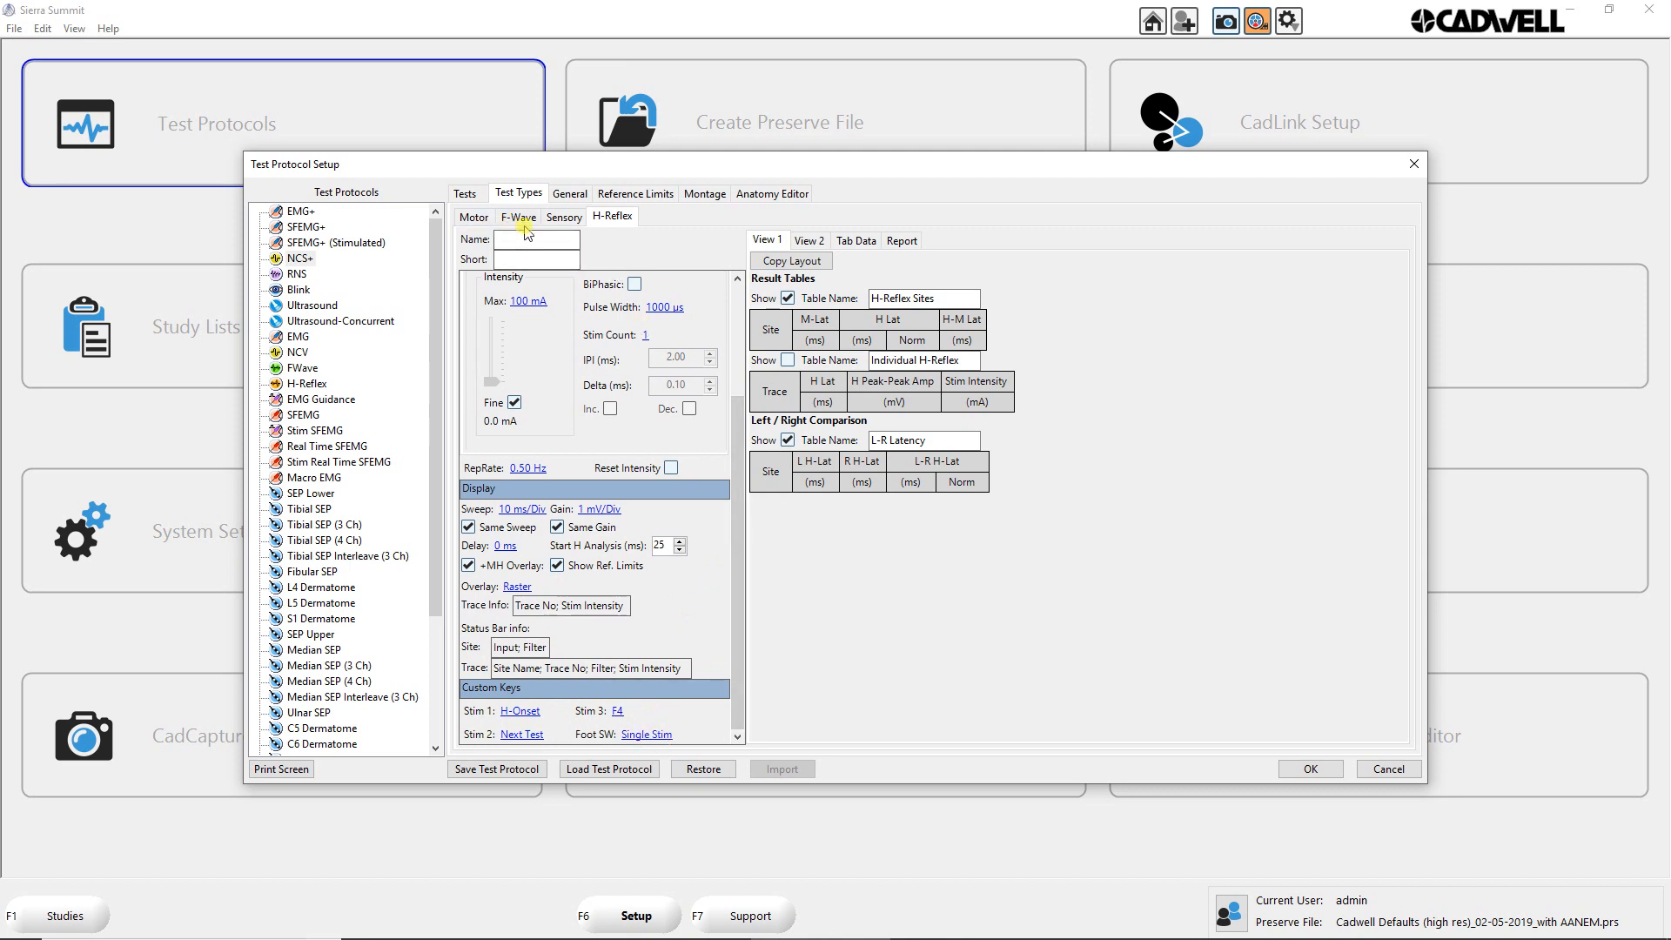
Step: Examine the site-specific display settings available for the Elbow site of the upper-limb Median (APB) motor test
click(465, 195)
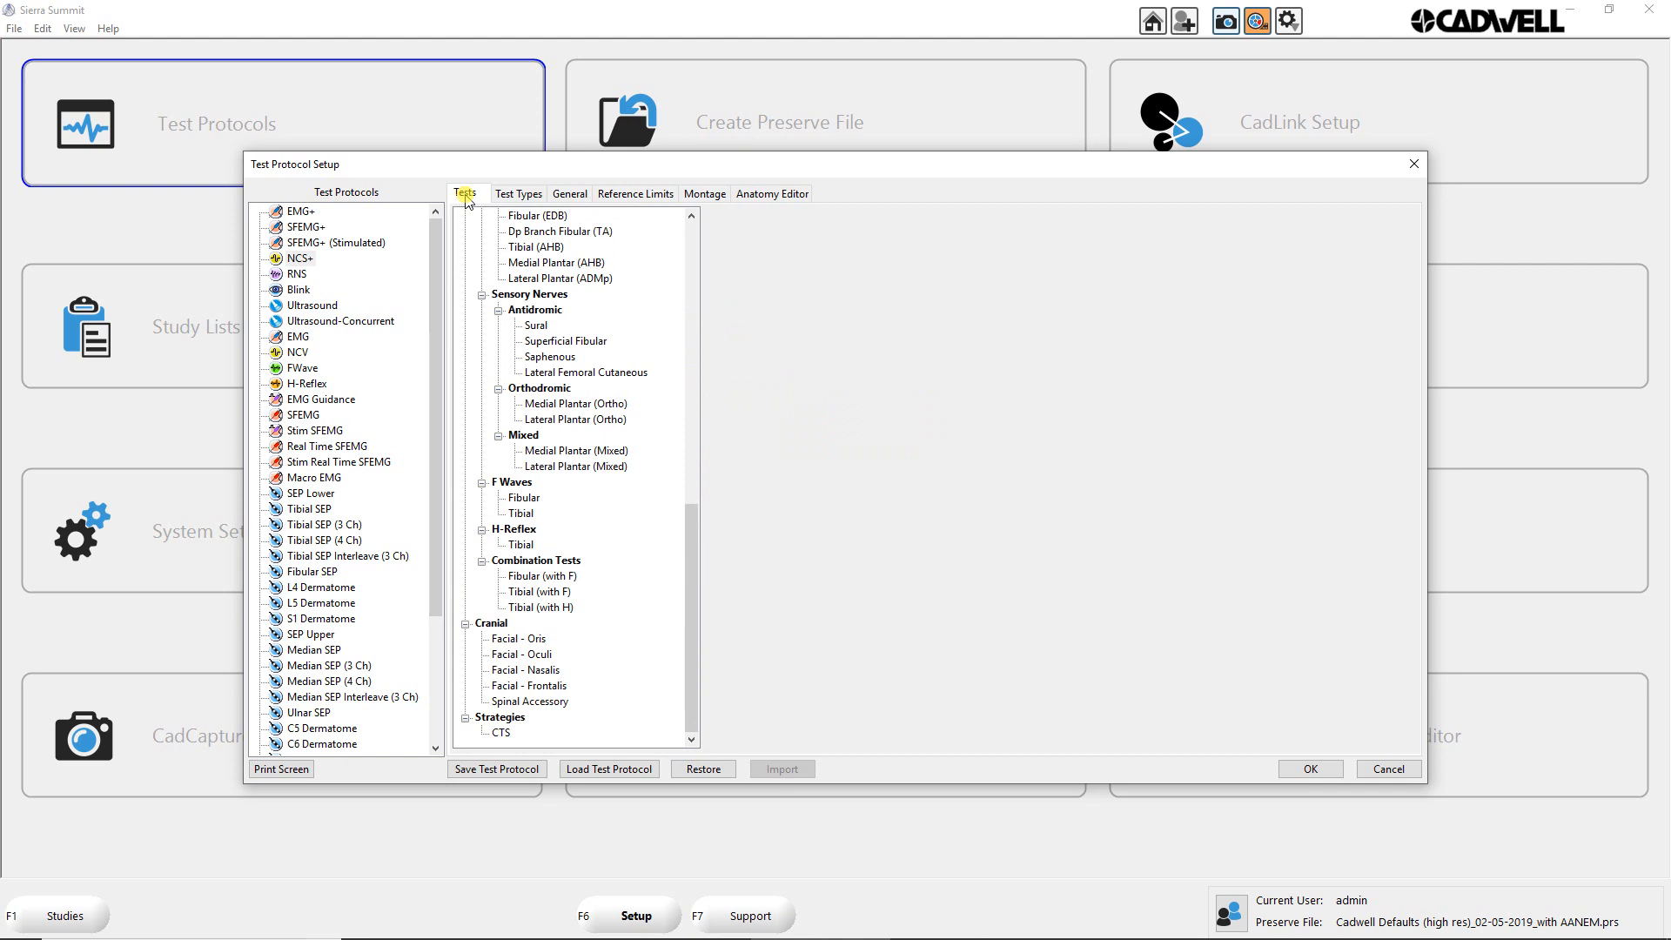
drag(699, 547, 693, 217)
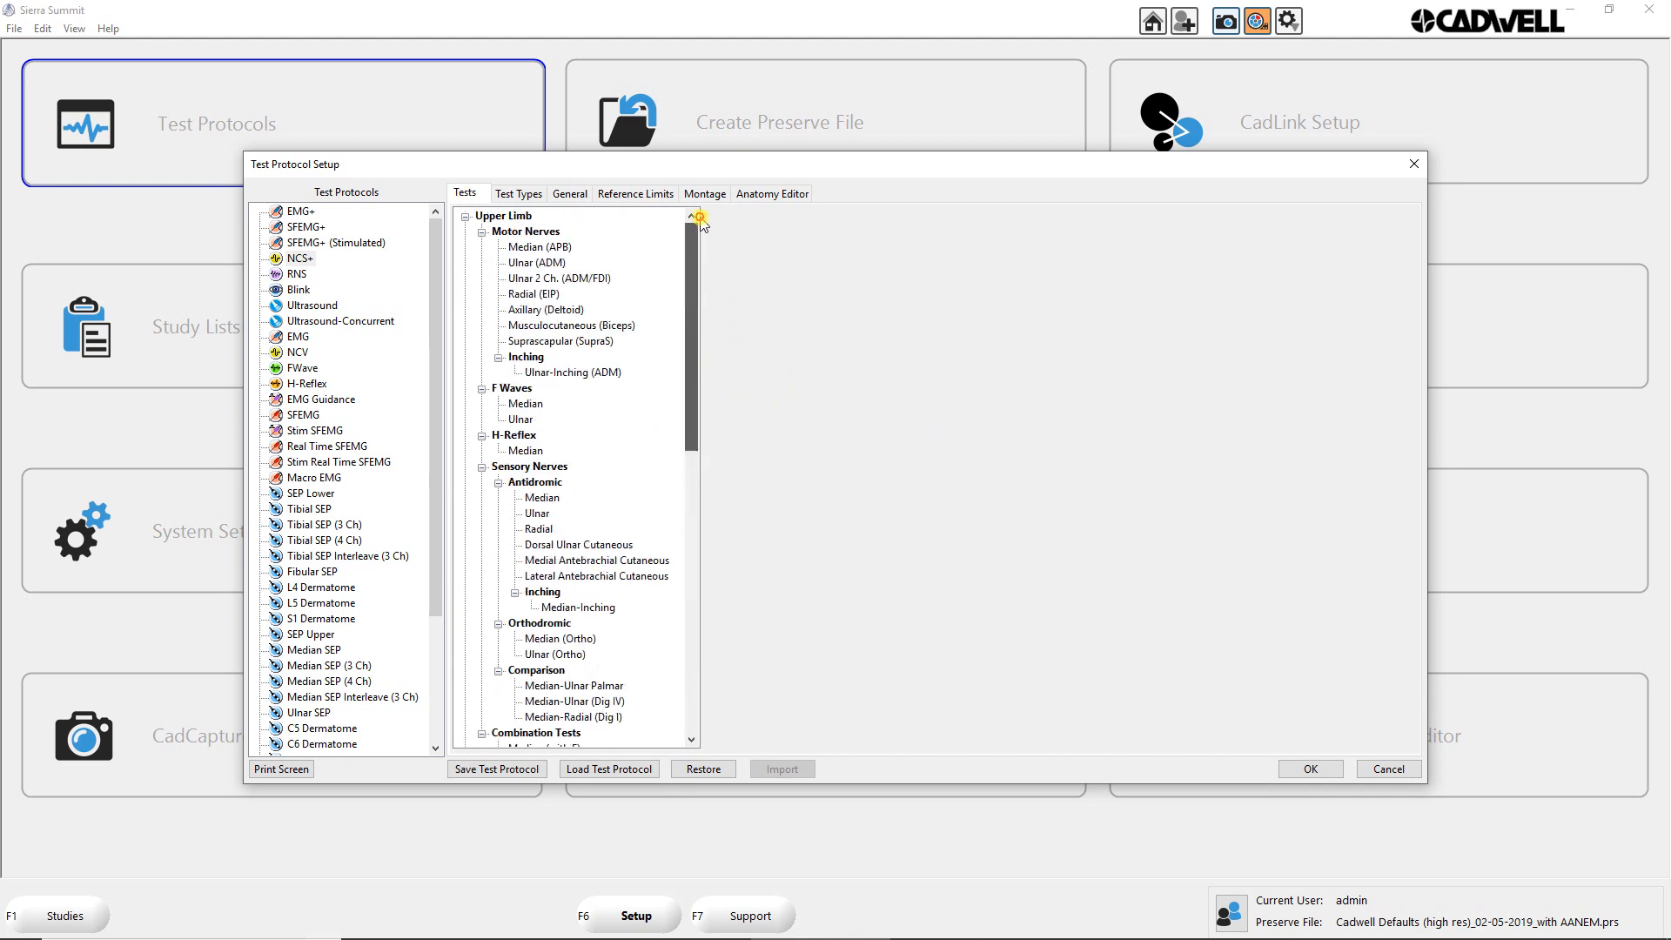
click(524, 249)
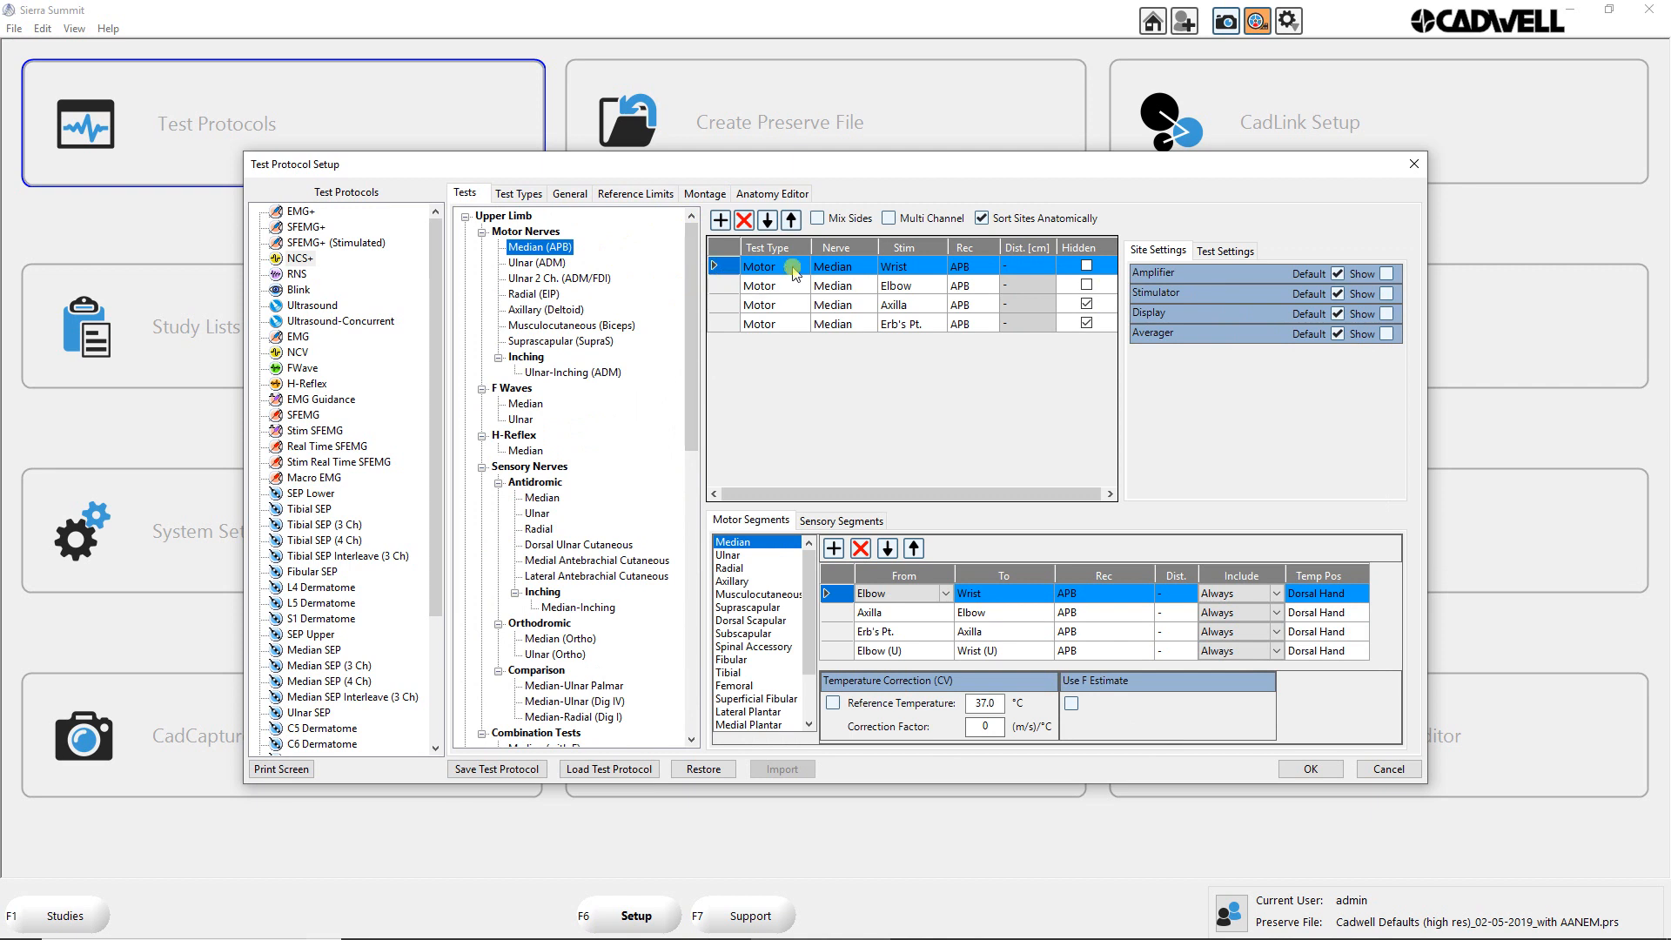
click(760, 268)
click(727, 287)
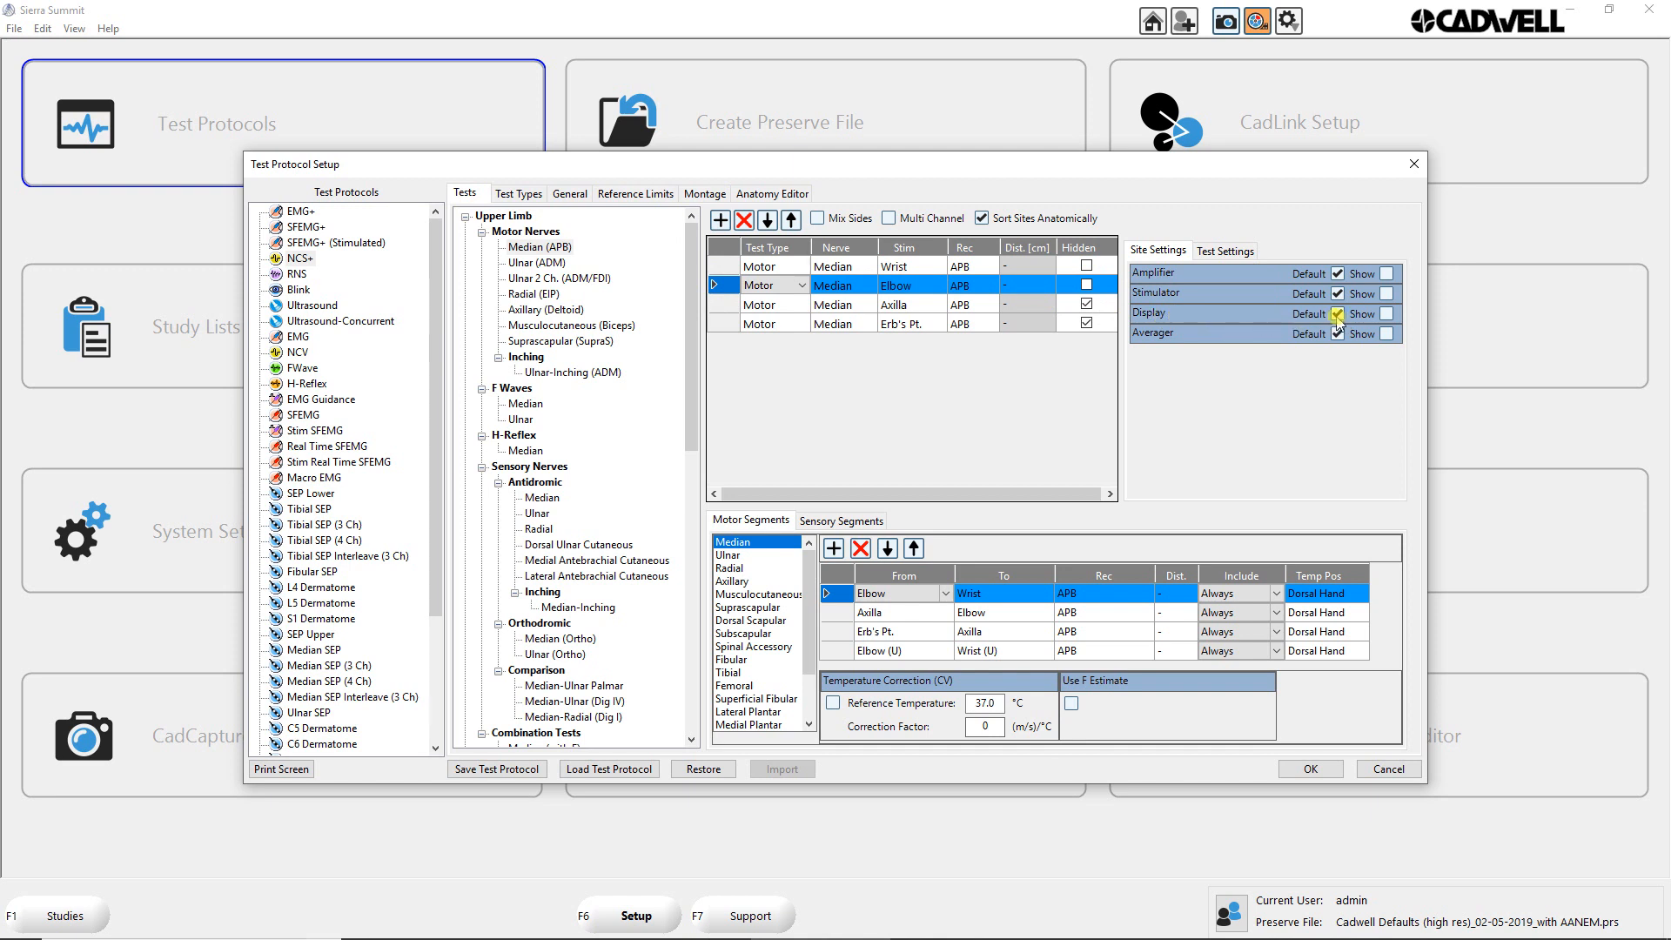
click(1337, 315)
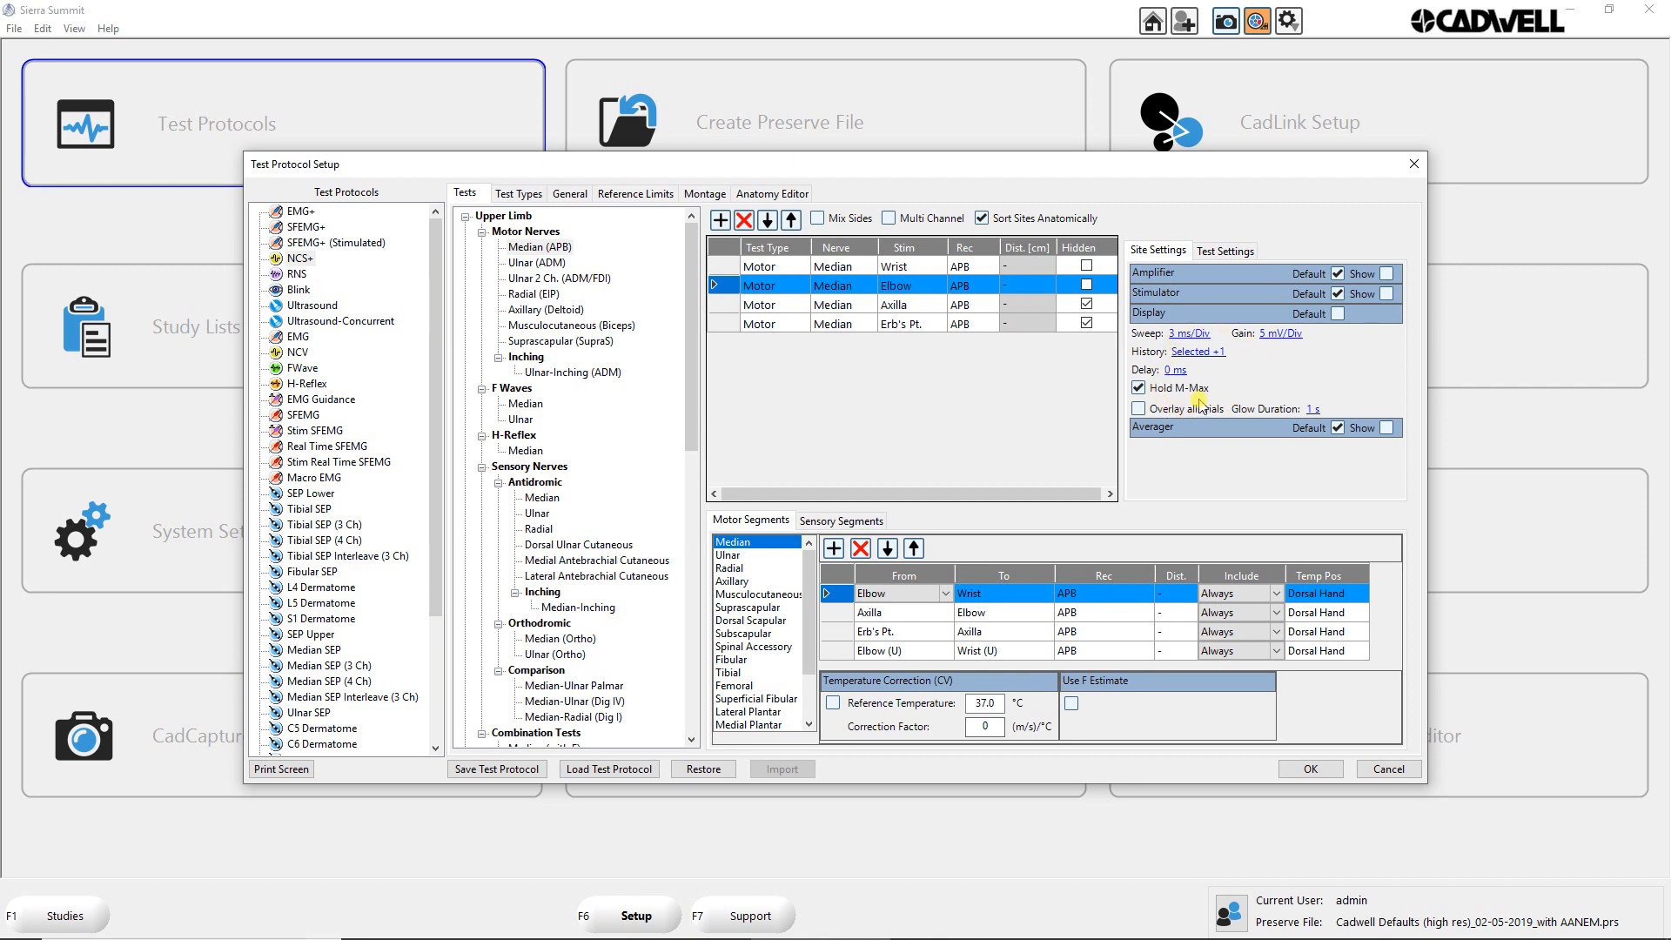
click(1336, 314)
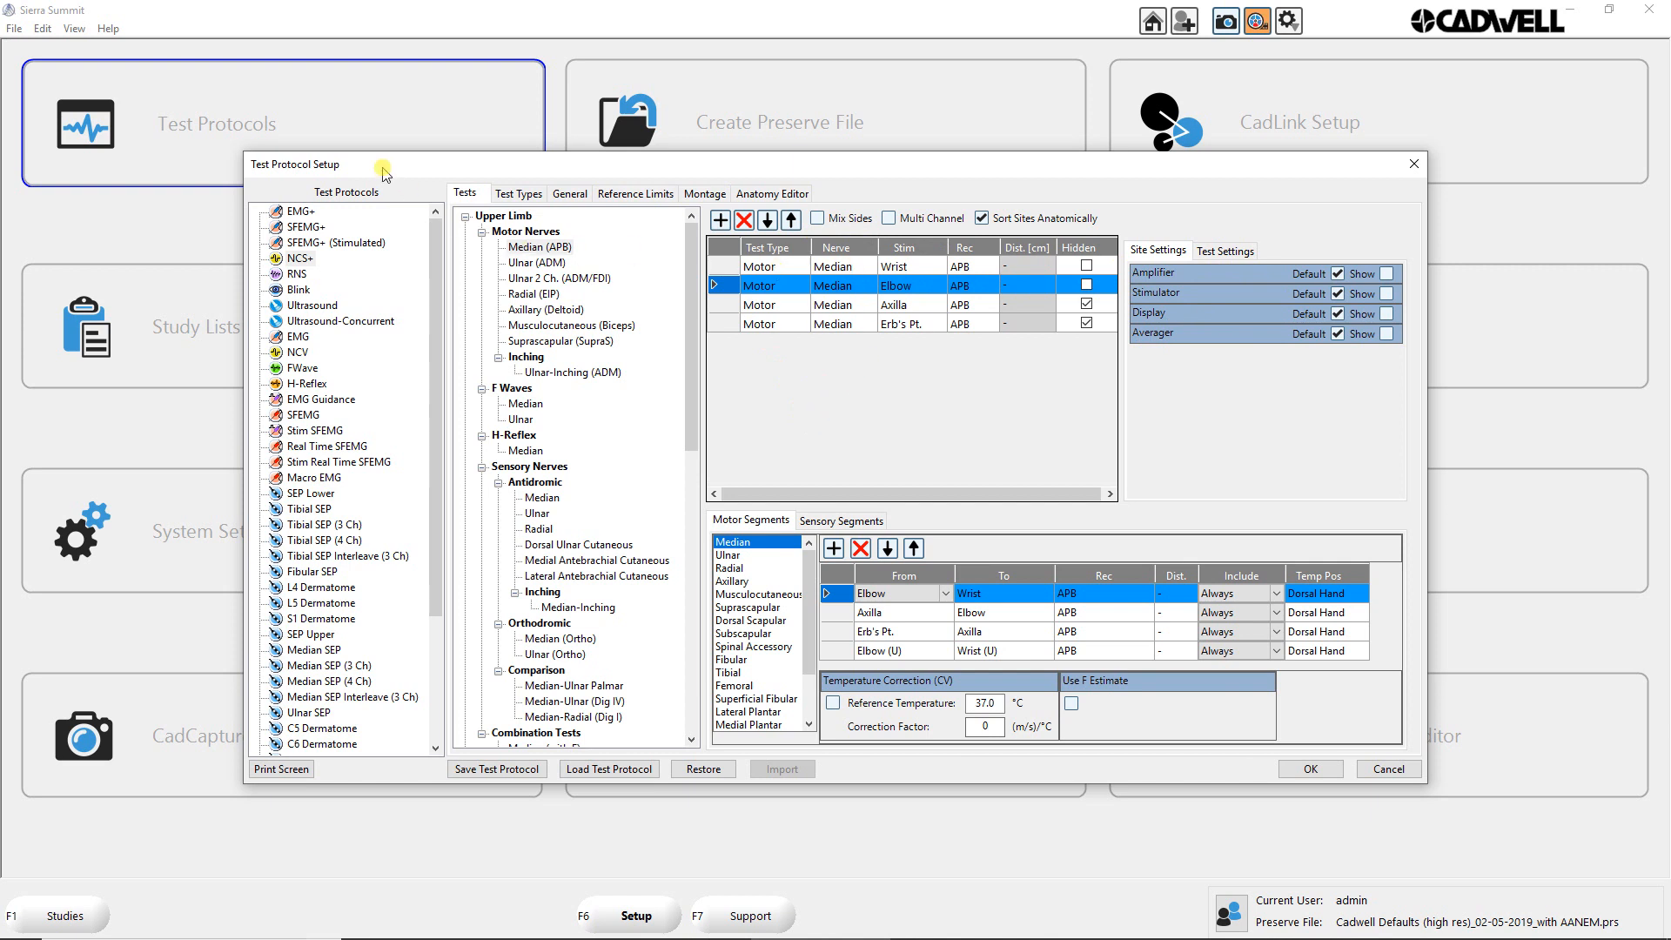
Step: Duplicate the NCS+ test protocol within the protocol list
right_click(294, 260)
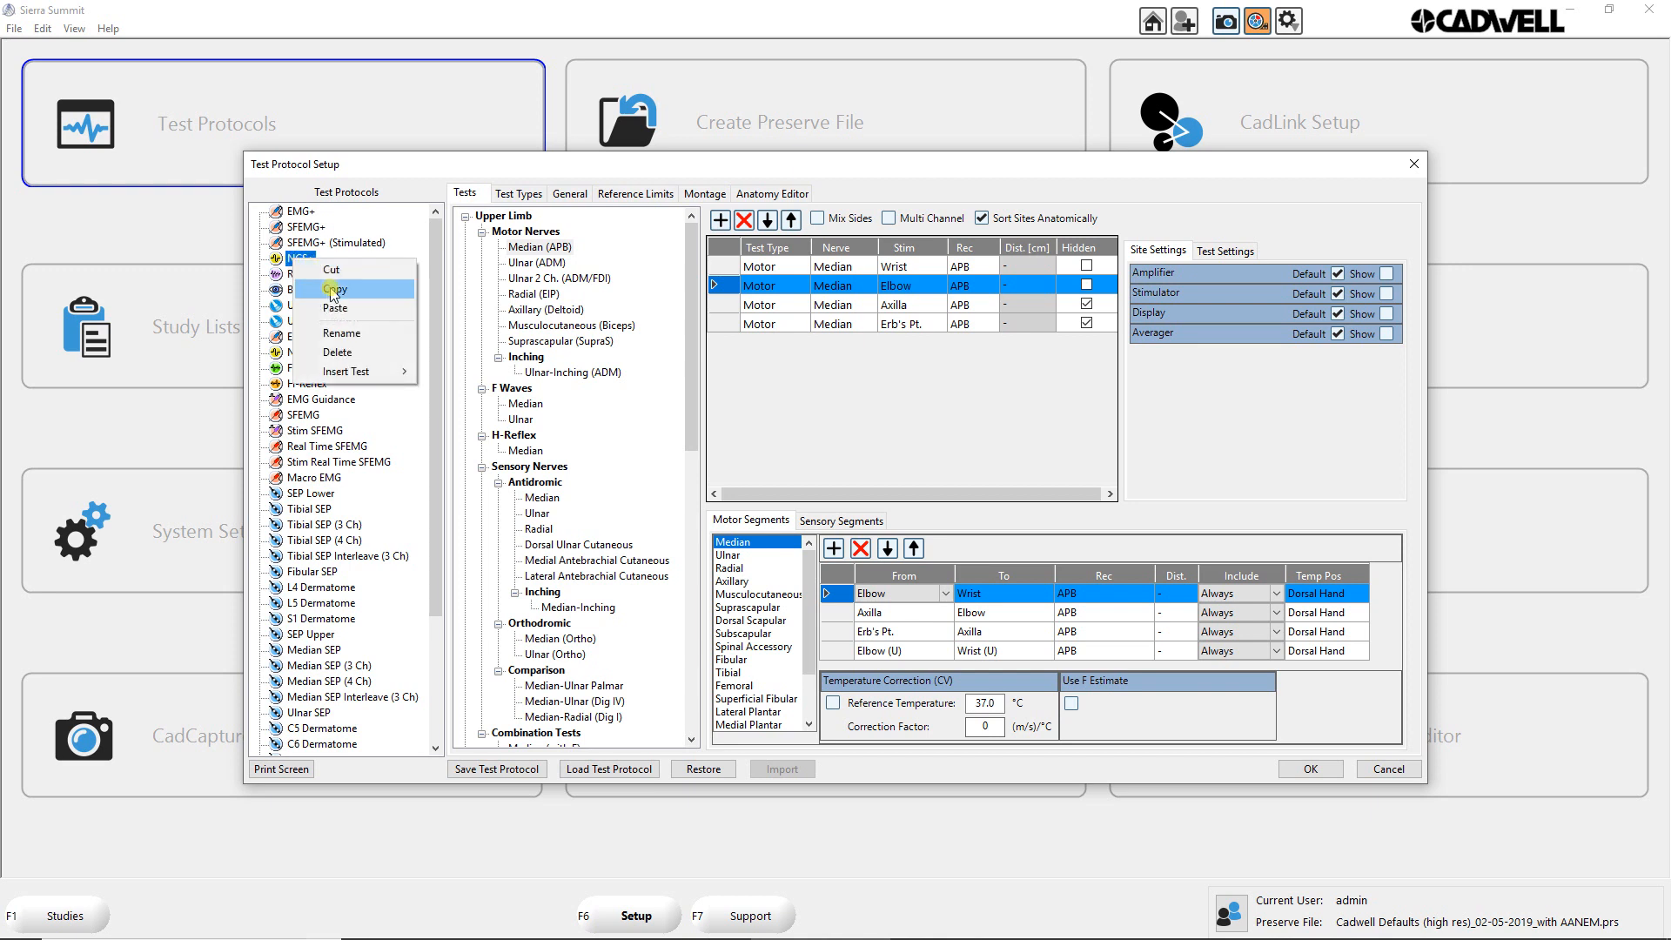
click(334, 288)
right_click(303, 261)
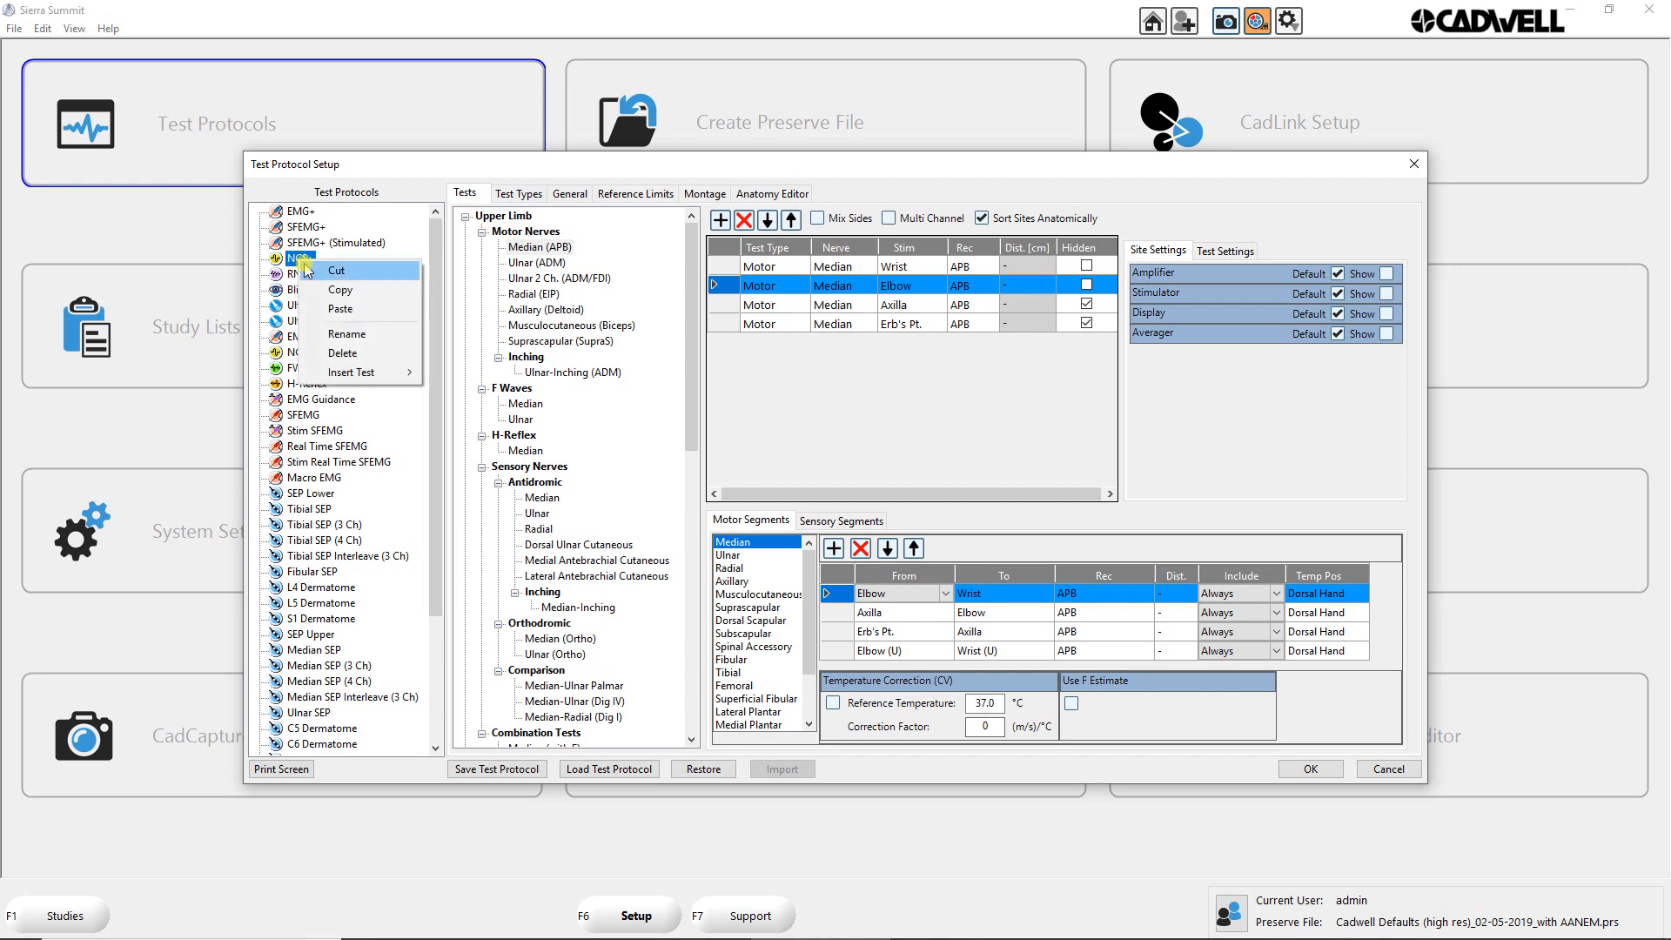
click(334, 306)
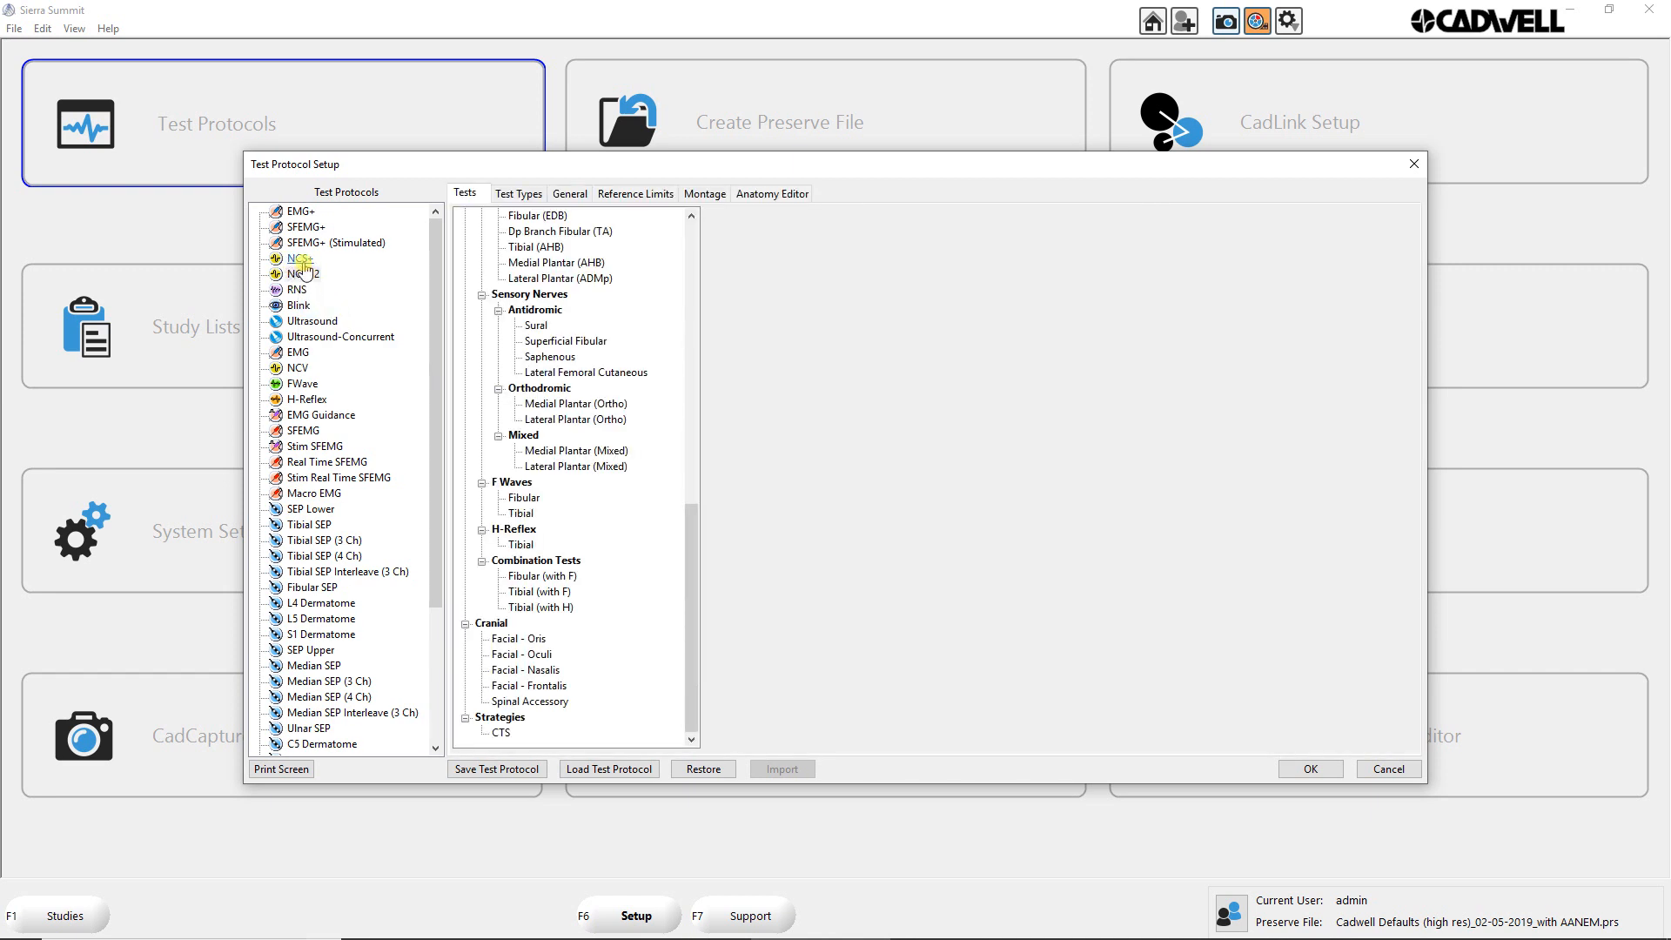
Step: Rename the copied NCS+ protocol as Mag Stim
click(302, 259)
click(298, 274)
text(MEP)
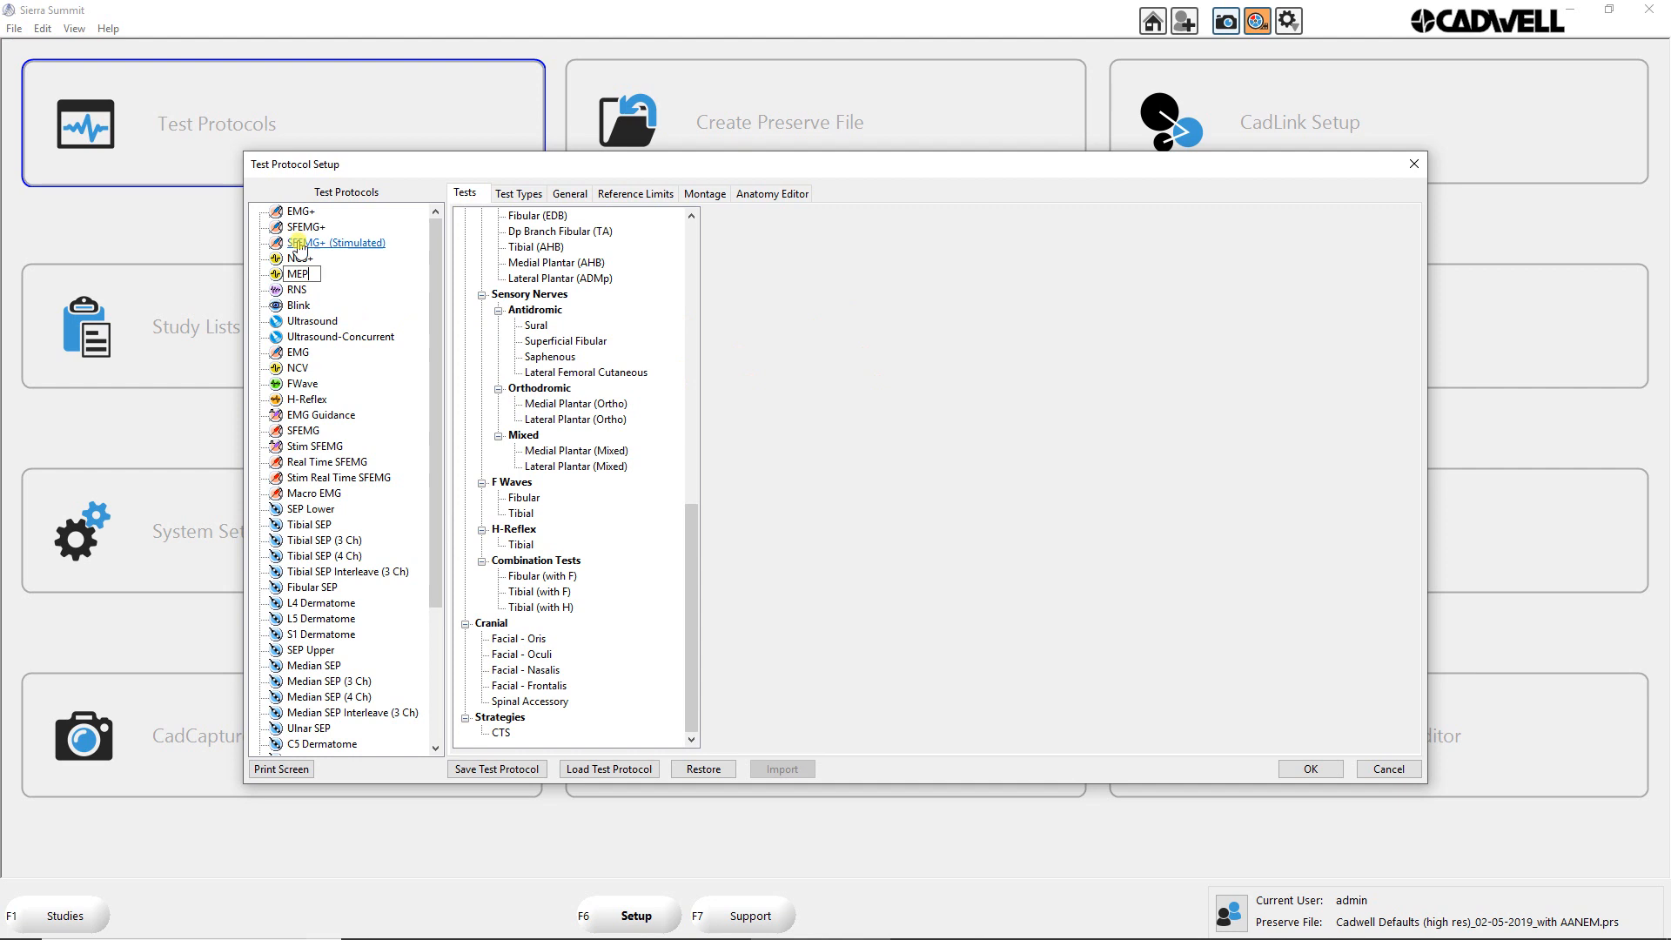
key(BackSpace)
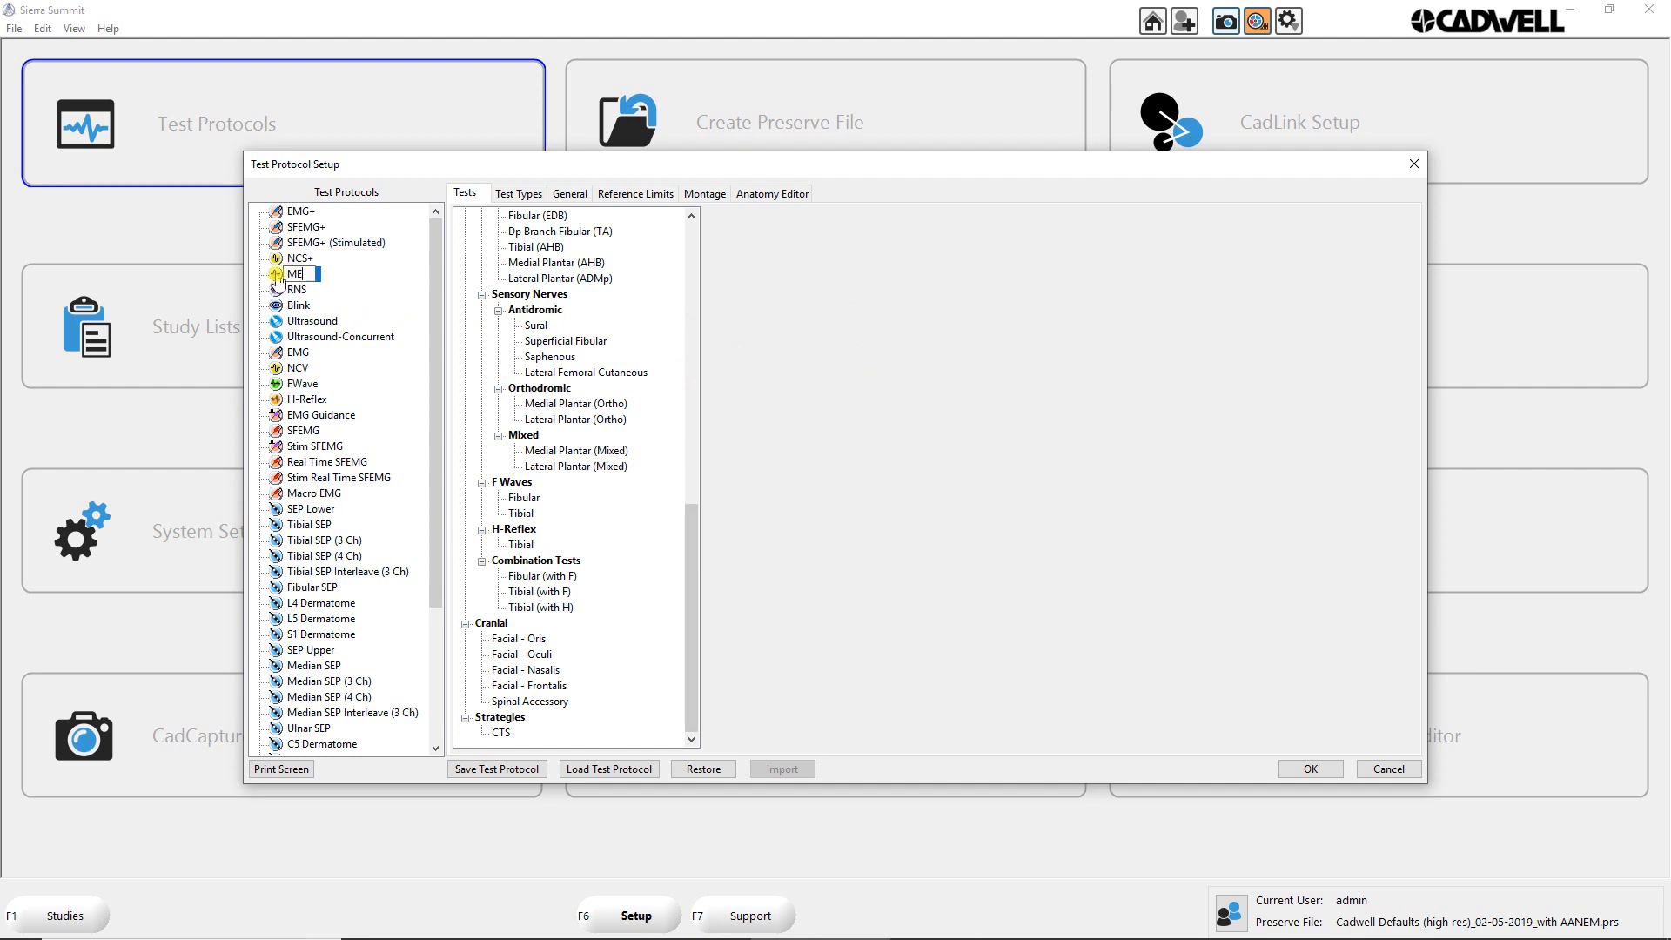
text(ag Stim)
key(Return)
Step: Name the Mag Stim protocol's Motor test type MEP, leaving its short name blank
drag(690, 592, 696, 259)
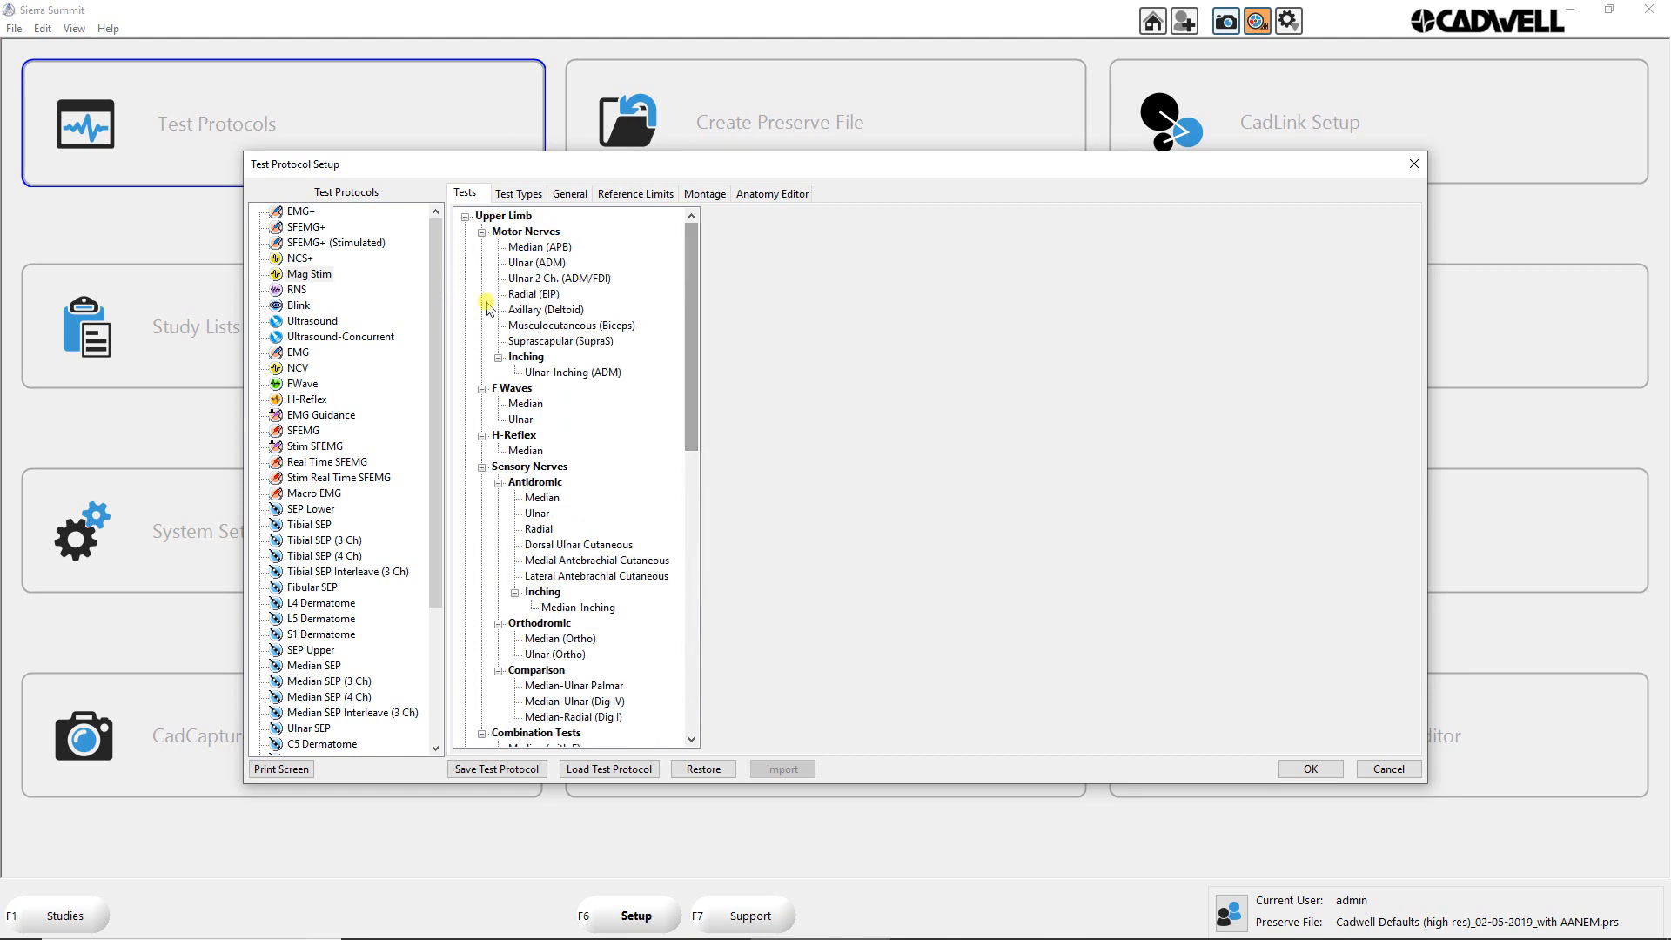
click(522, 197)
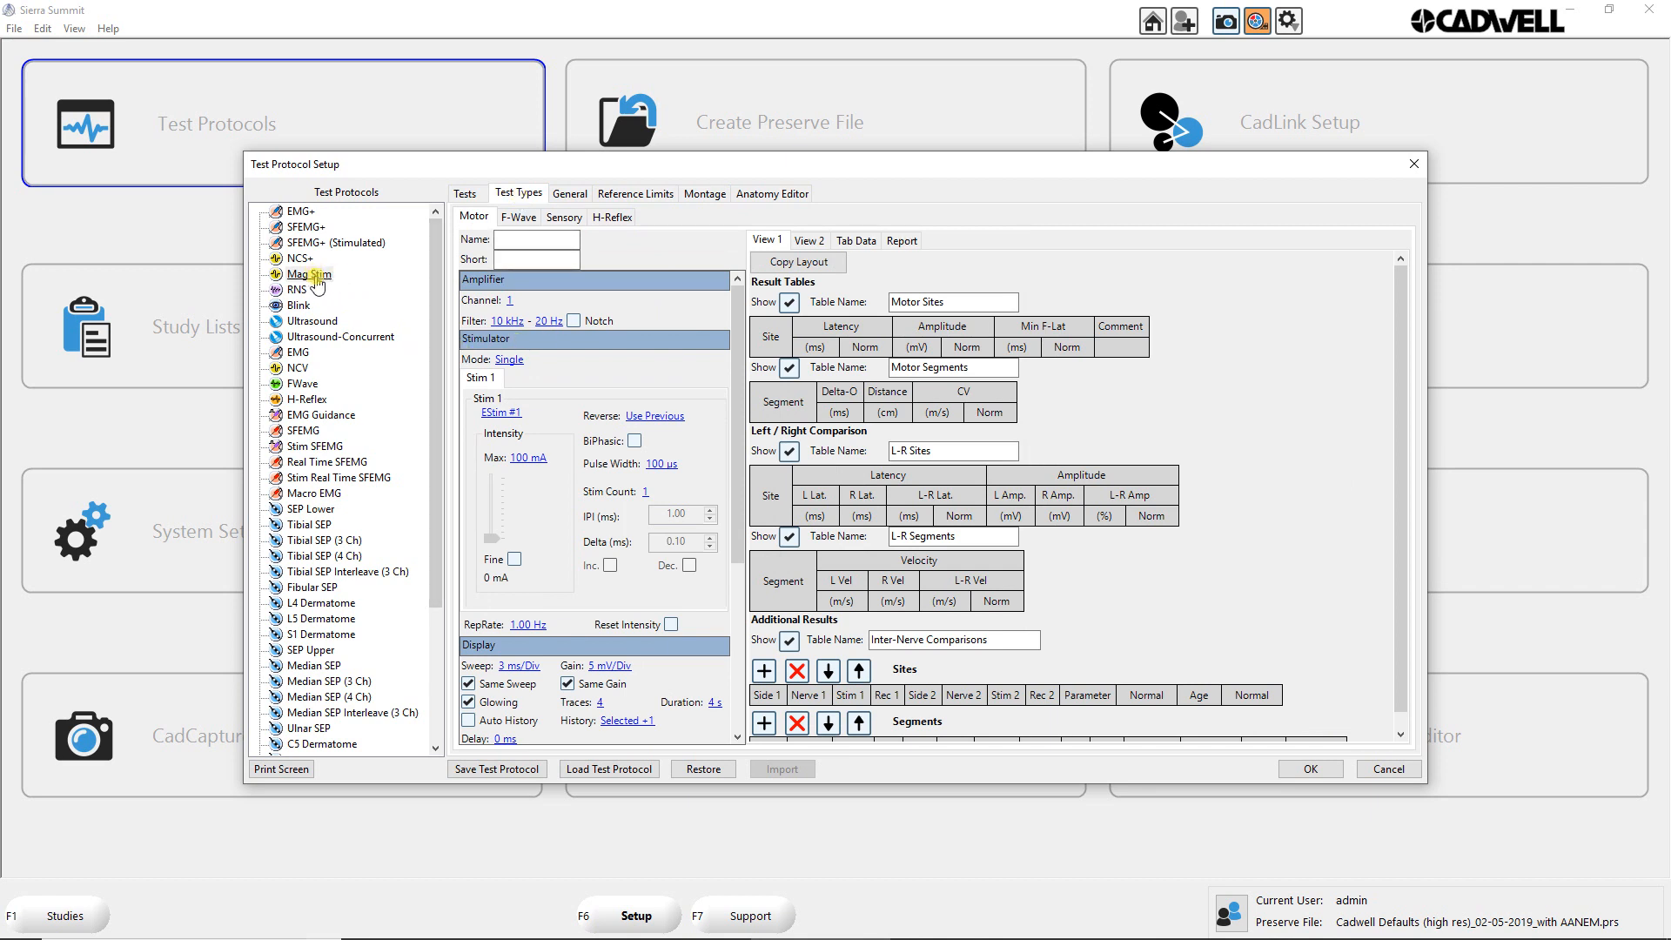
click(509, 240)
text(MEP)
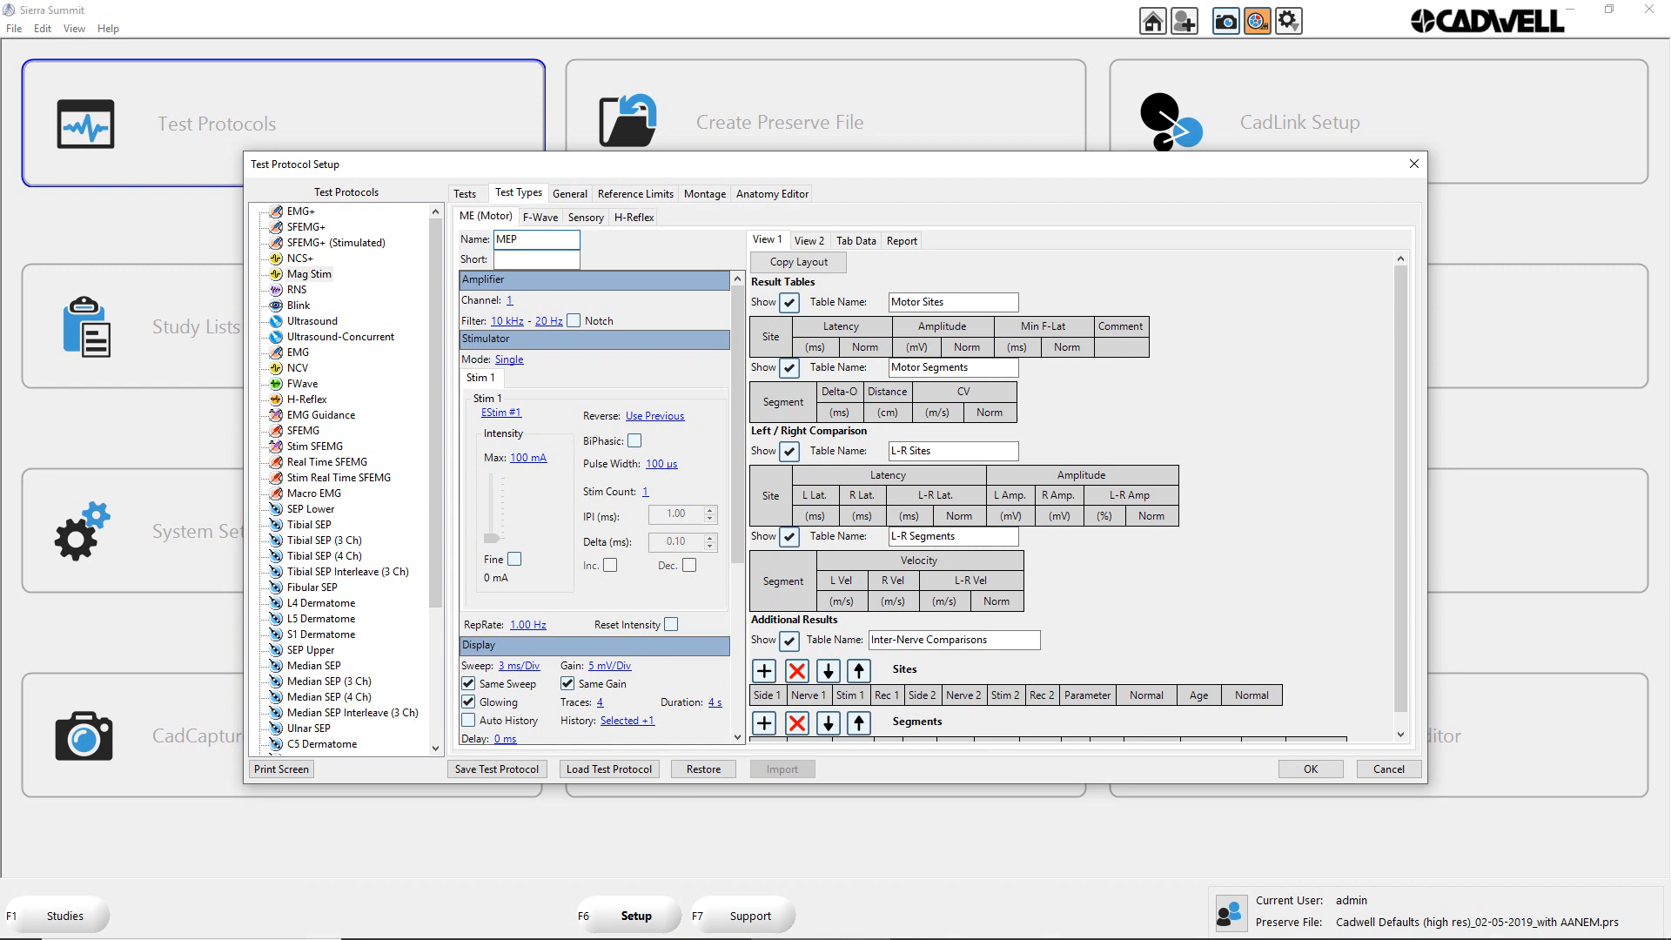
click(522, 261)
text(M)
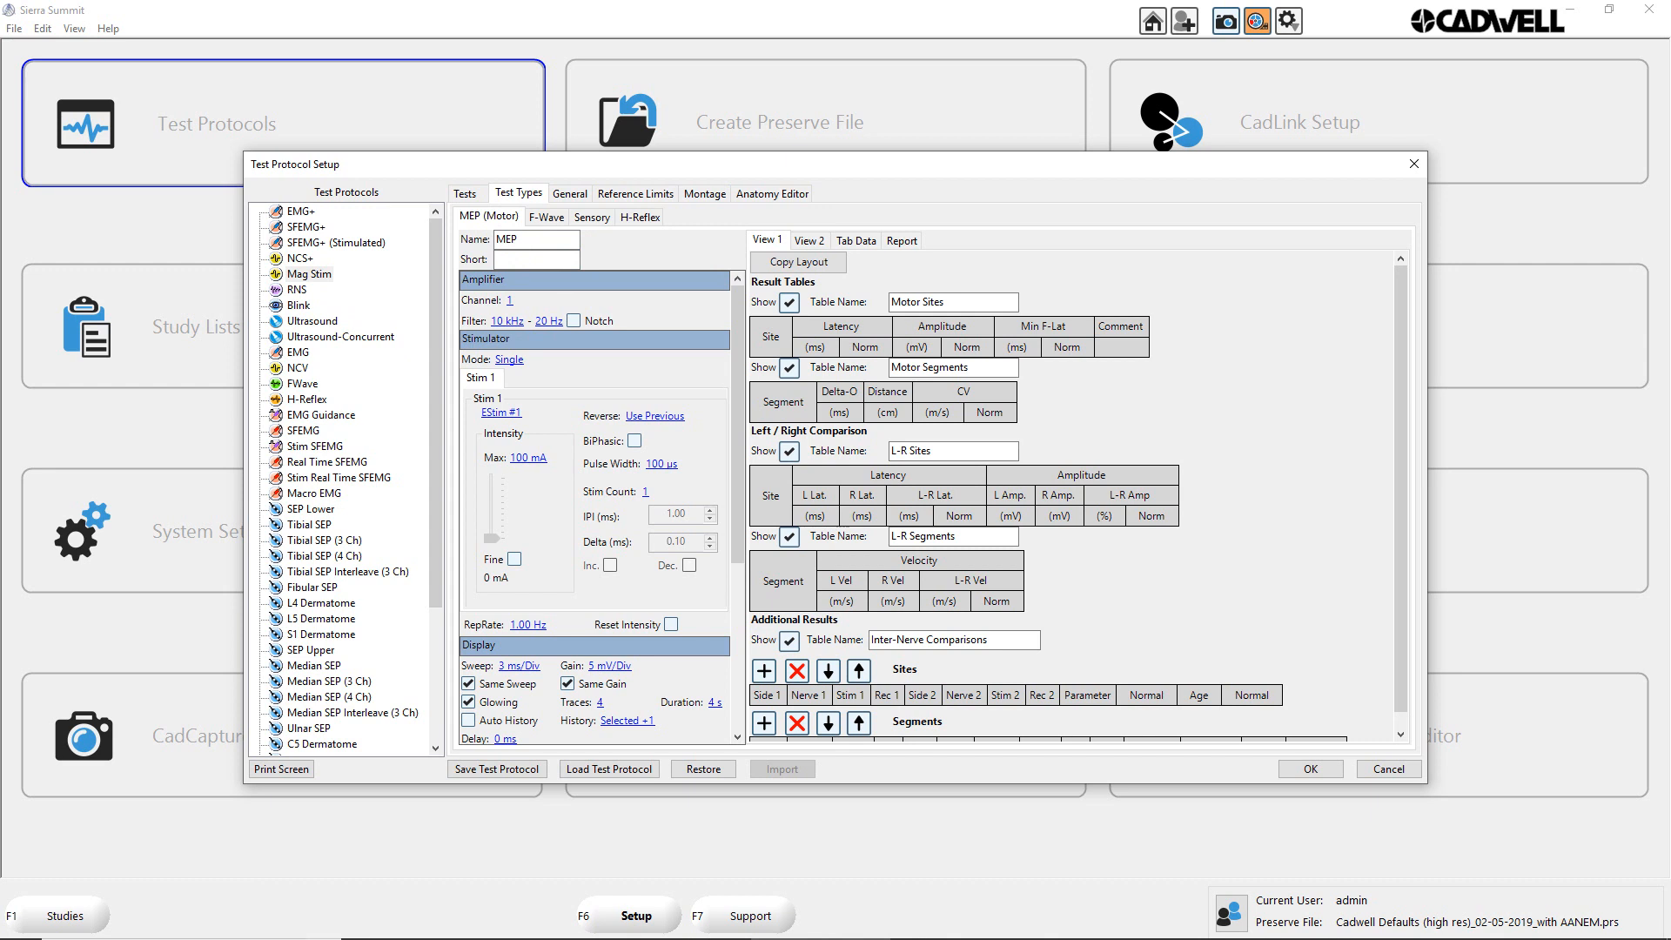
key(BackSpace)
key(BackSpace)
Step: Set the MEP test type's stimulator to Single mode with Trig In #1 as the Stim 1 source
click(510, 359)
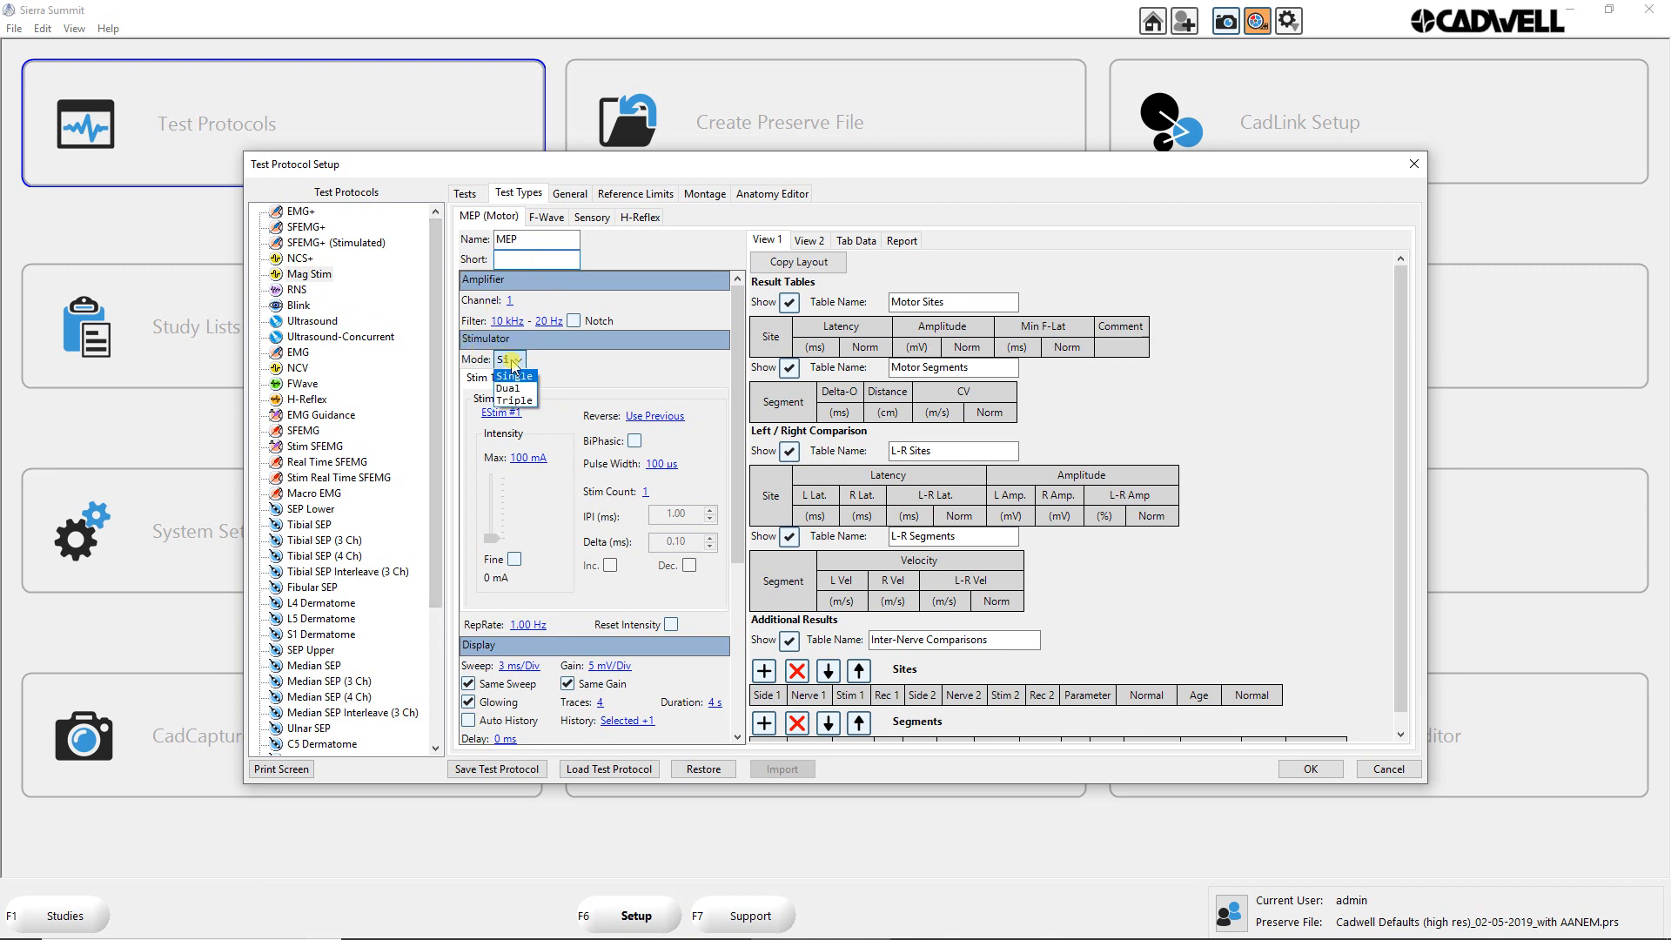
click(514, 375)
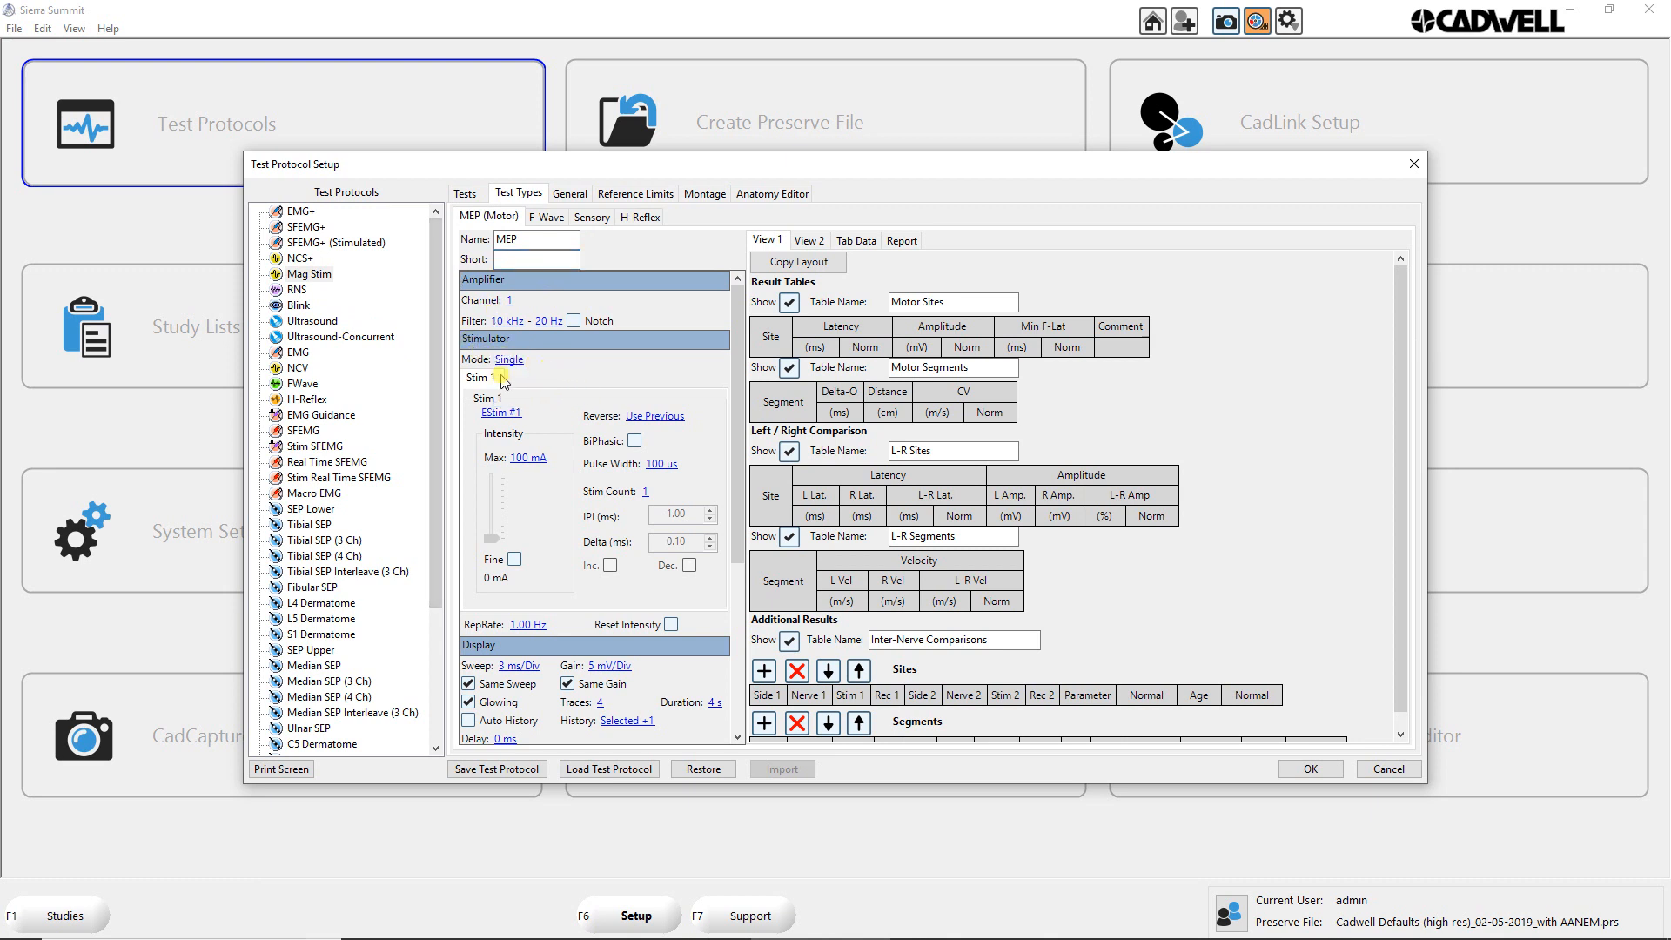
click(513, 415)
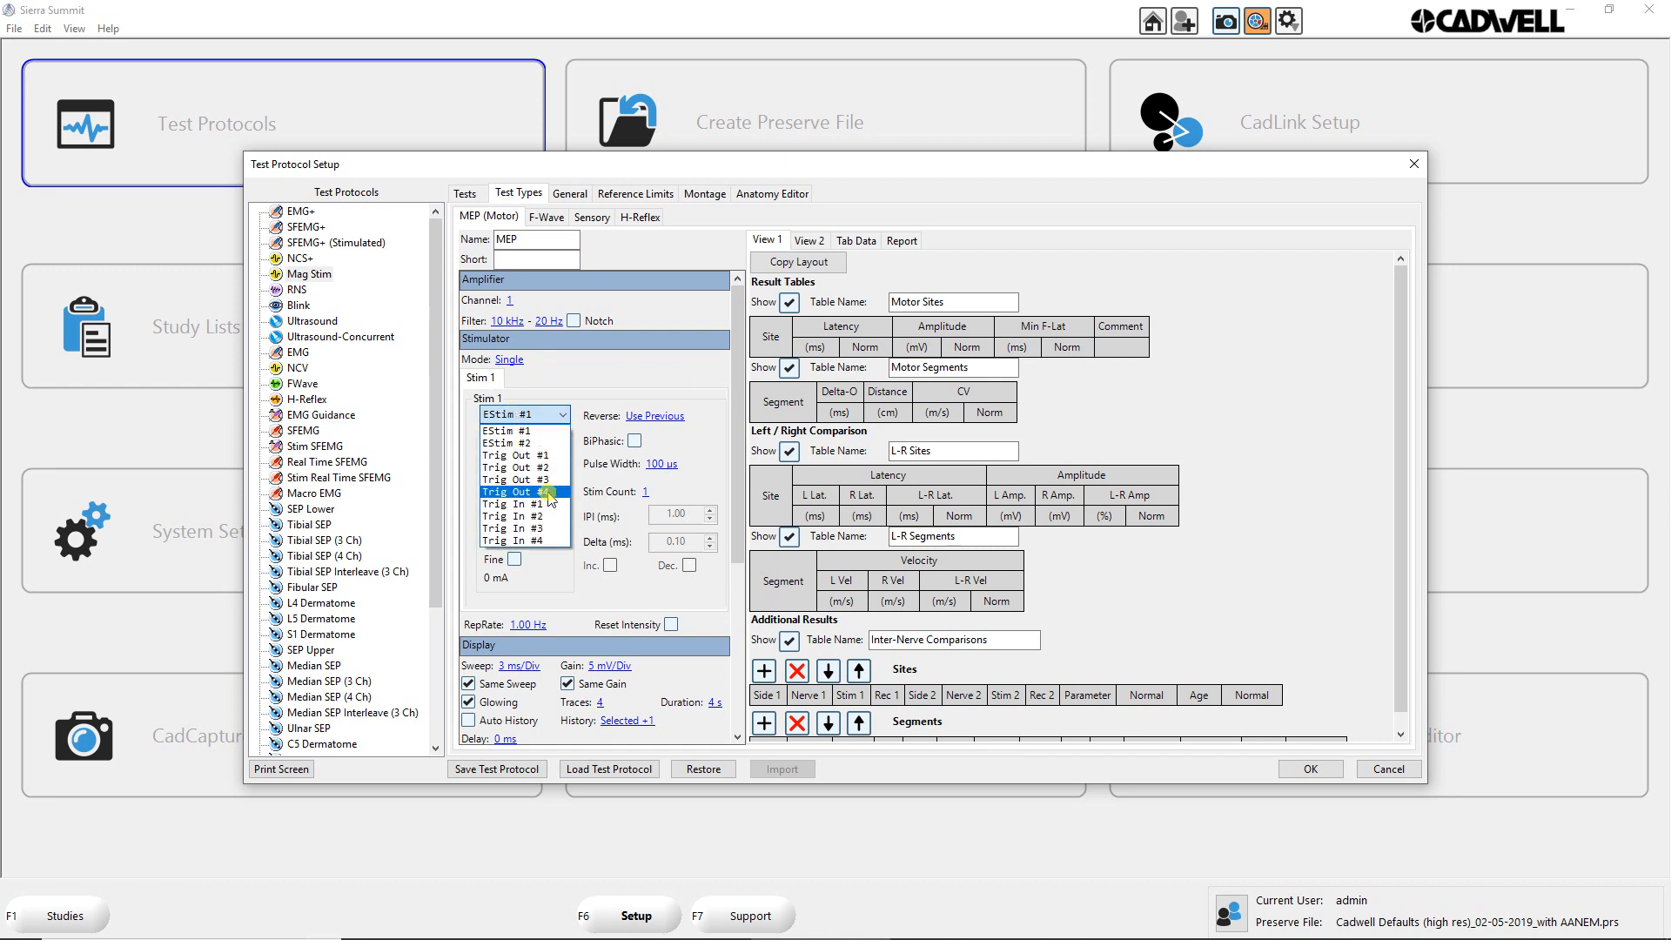
click(501, 458)
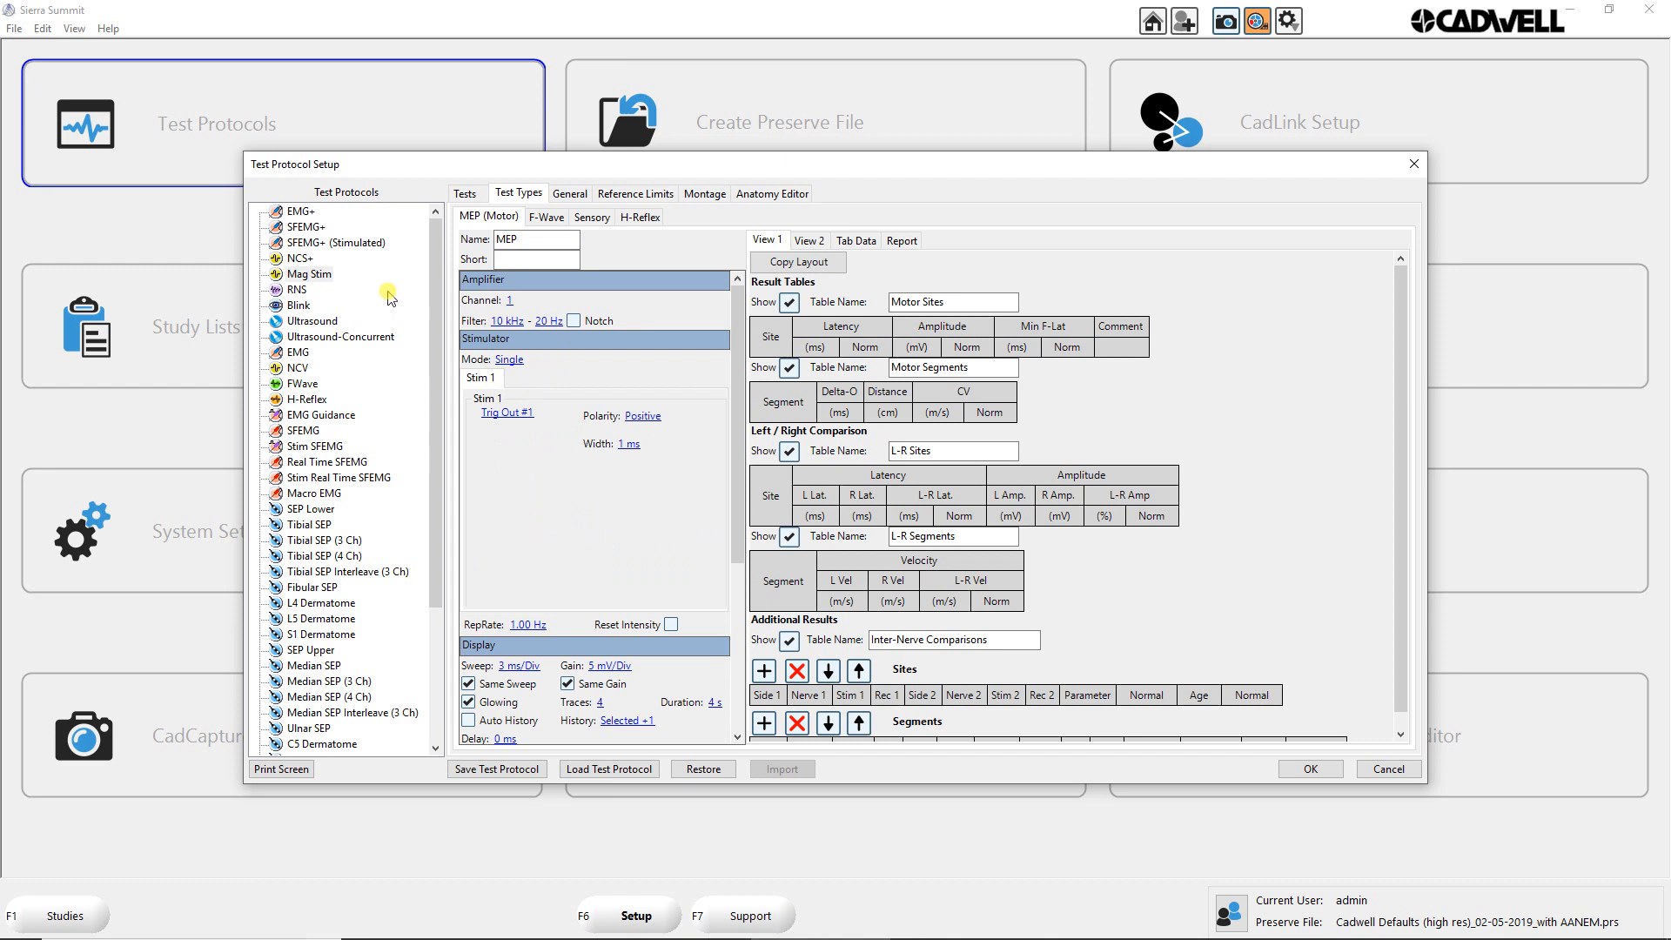
click(521, 414)
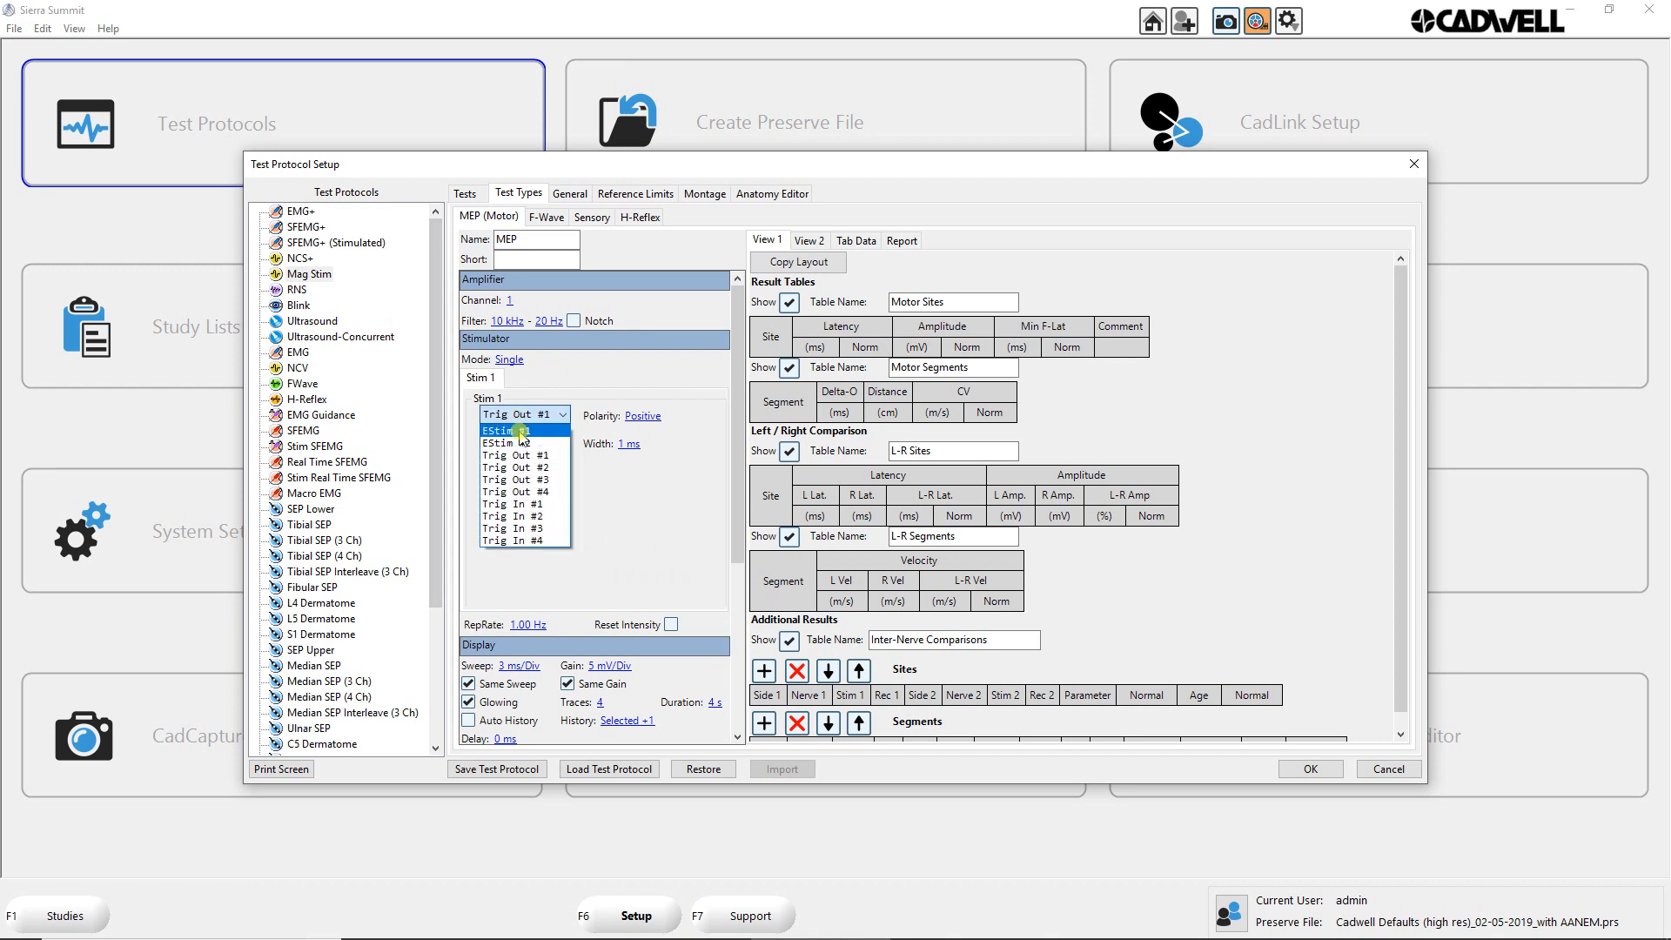
click(518, 507)
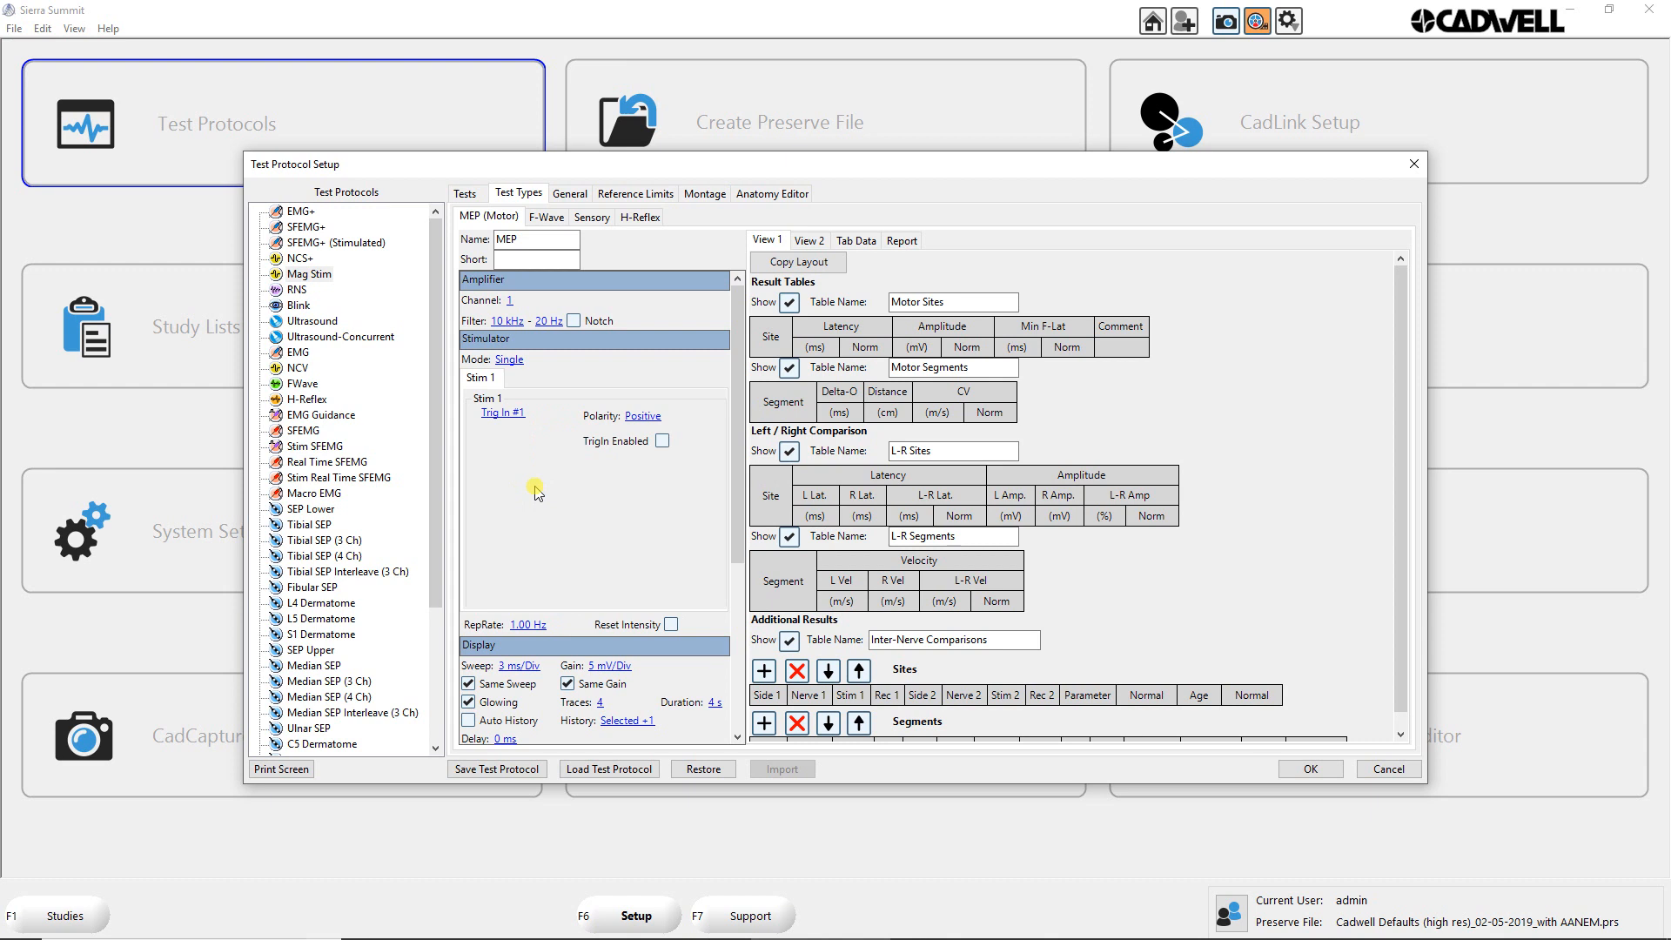
click(505, 414)
click(504, 416)
Step: Examine the MEP test type's display, averager and custom key settings
drag(737, 455, 737, 595)
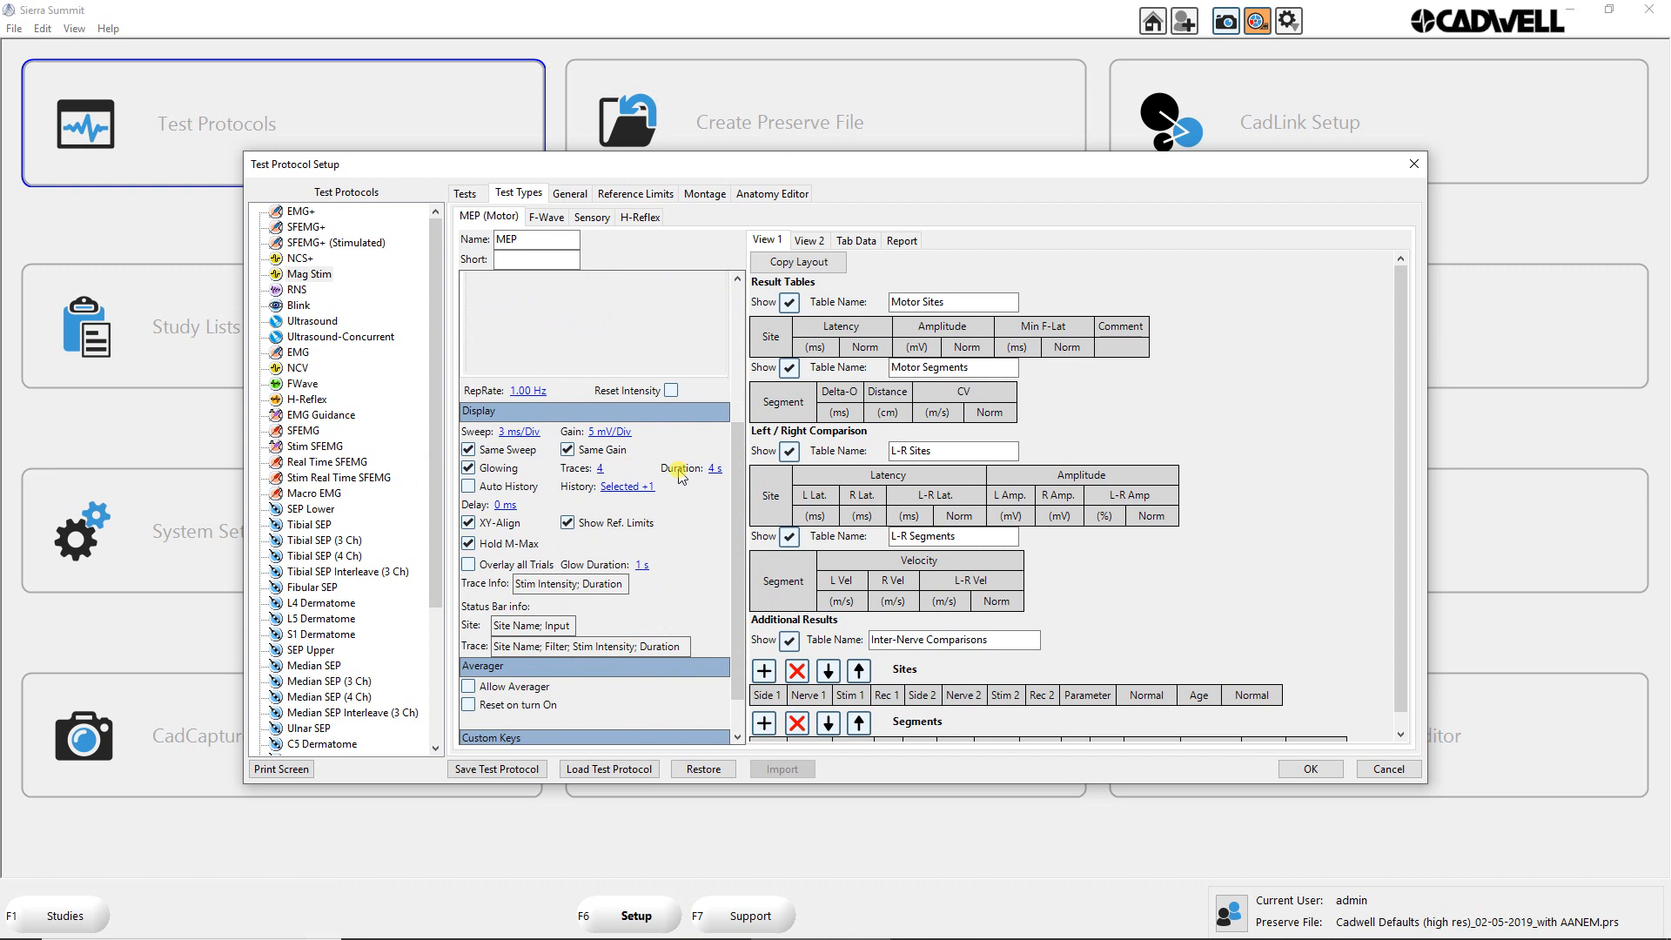
drag(736, 465, 736, 516)
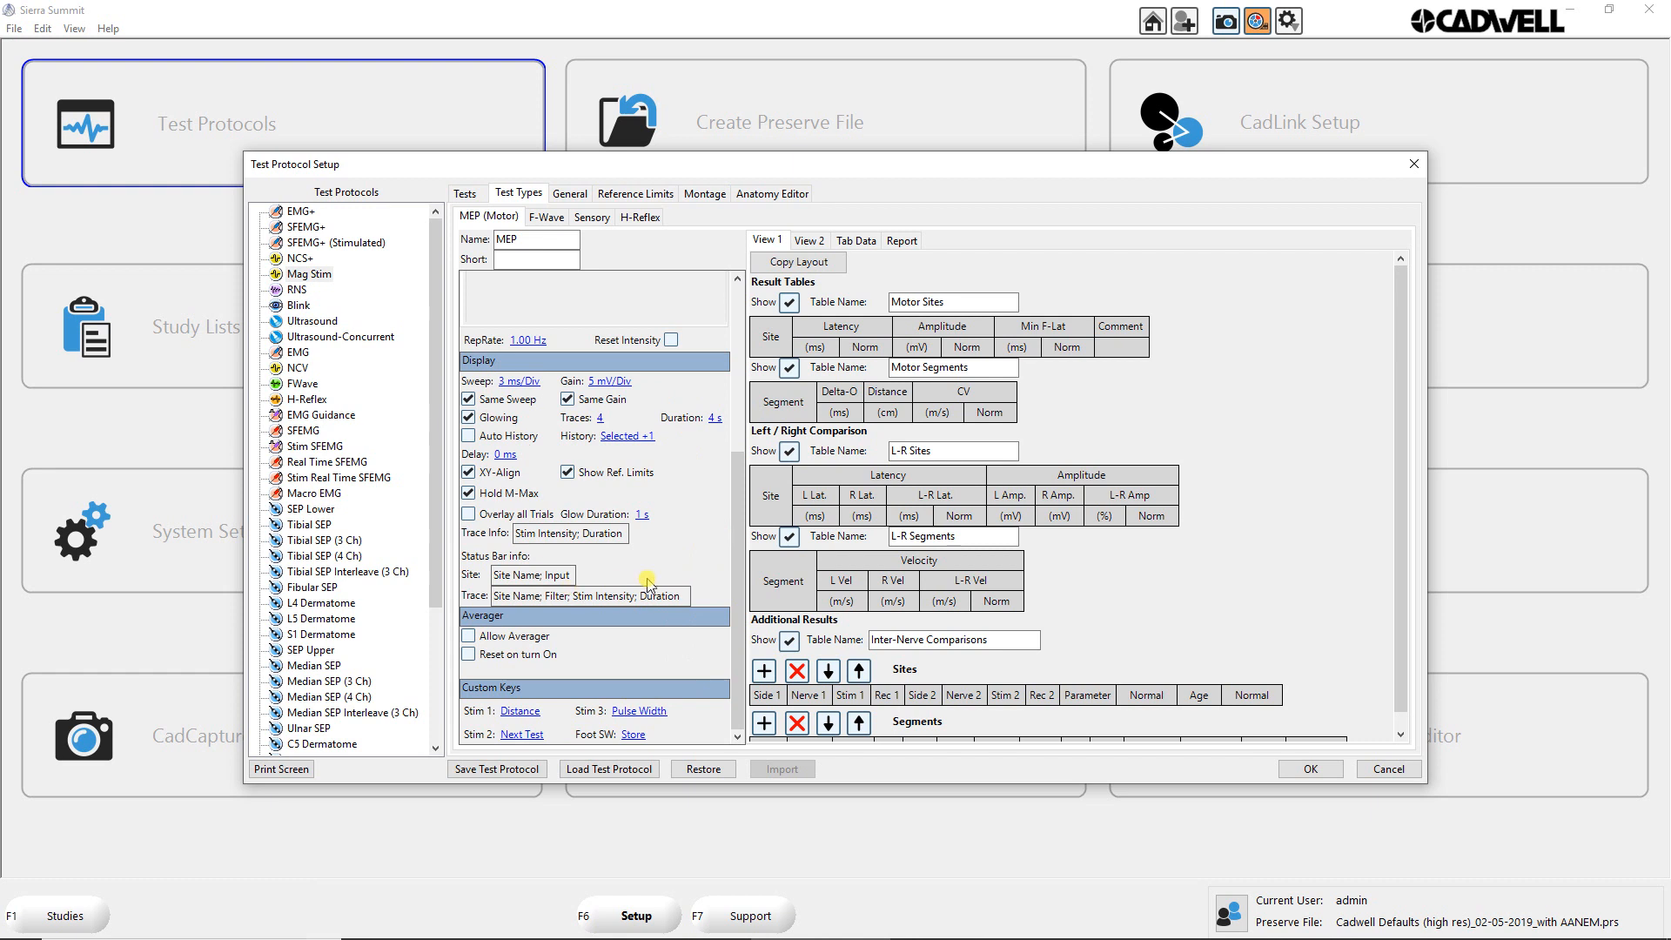
drag(738, 551, 738, 383)
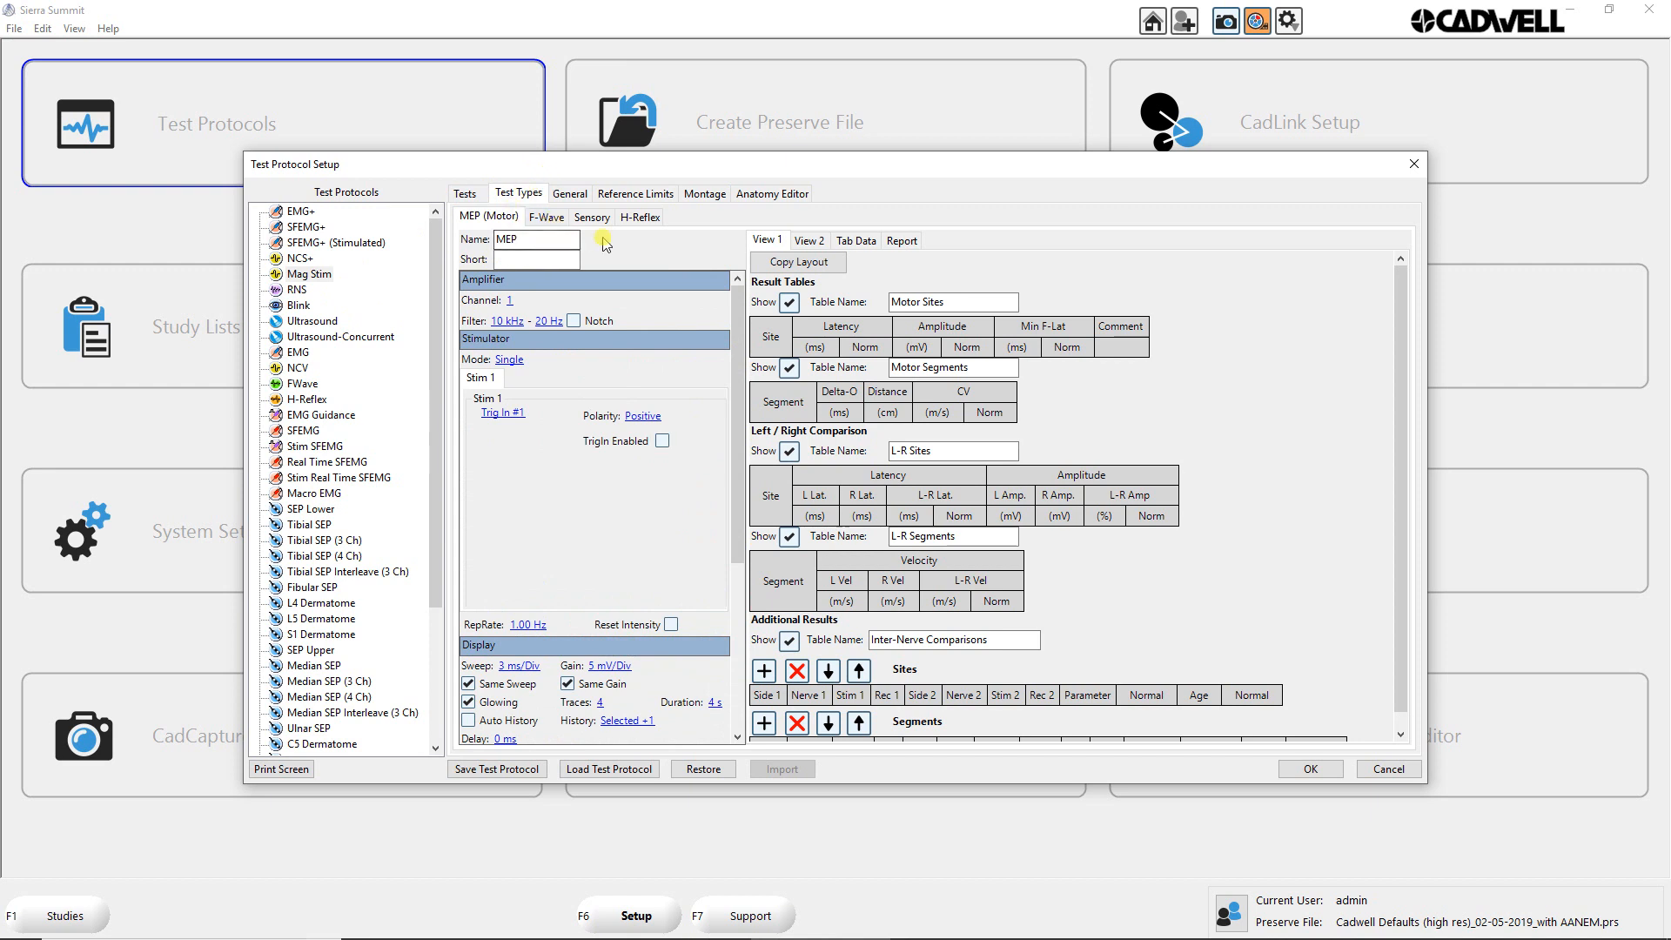
Step: Review the Mag Stim protocol's general settings, including the options for trace draw mode, no response label and distance increment
click(571, 195)
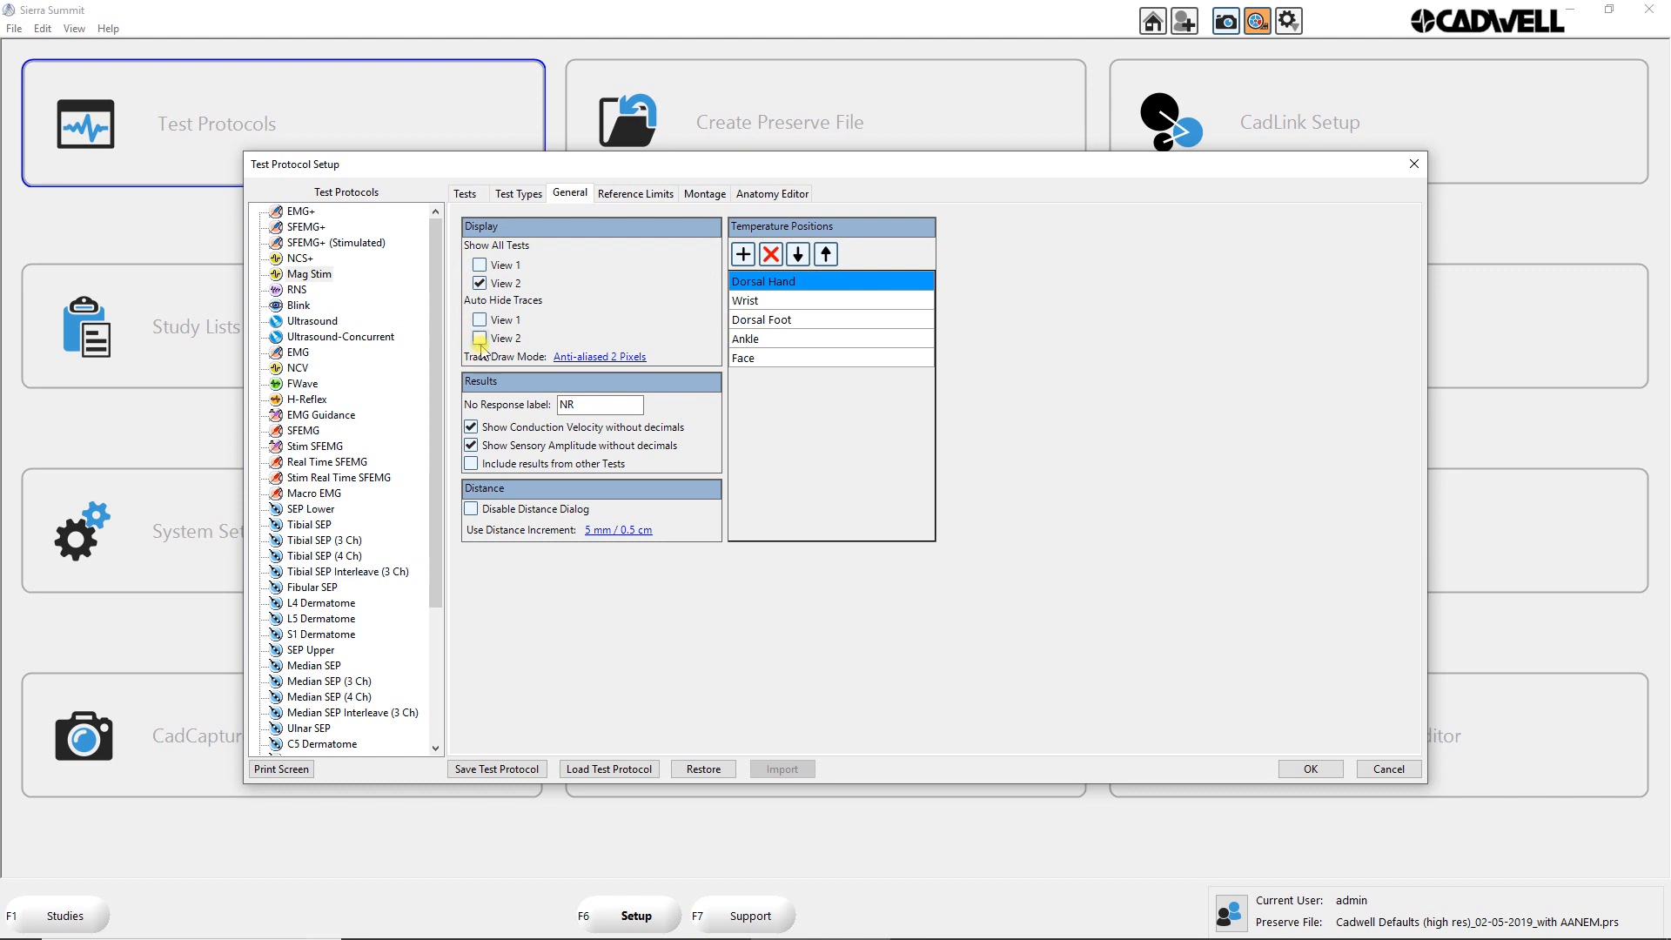
click(575, 359)
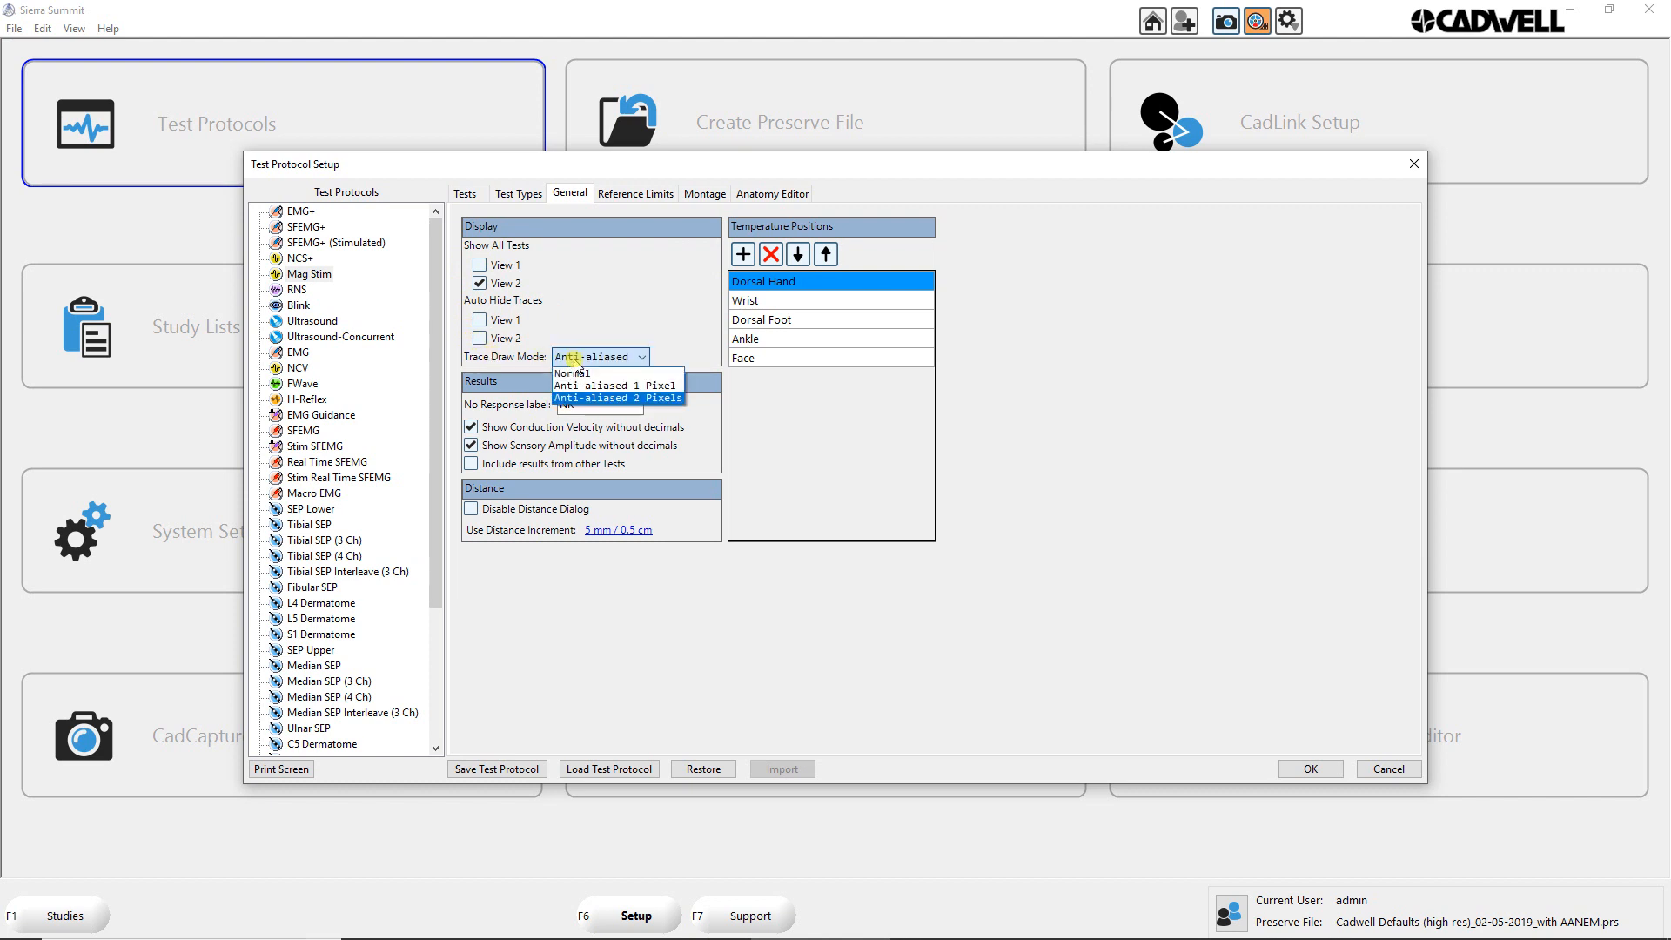
click(607, 400)
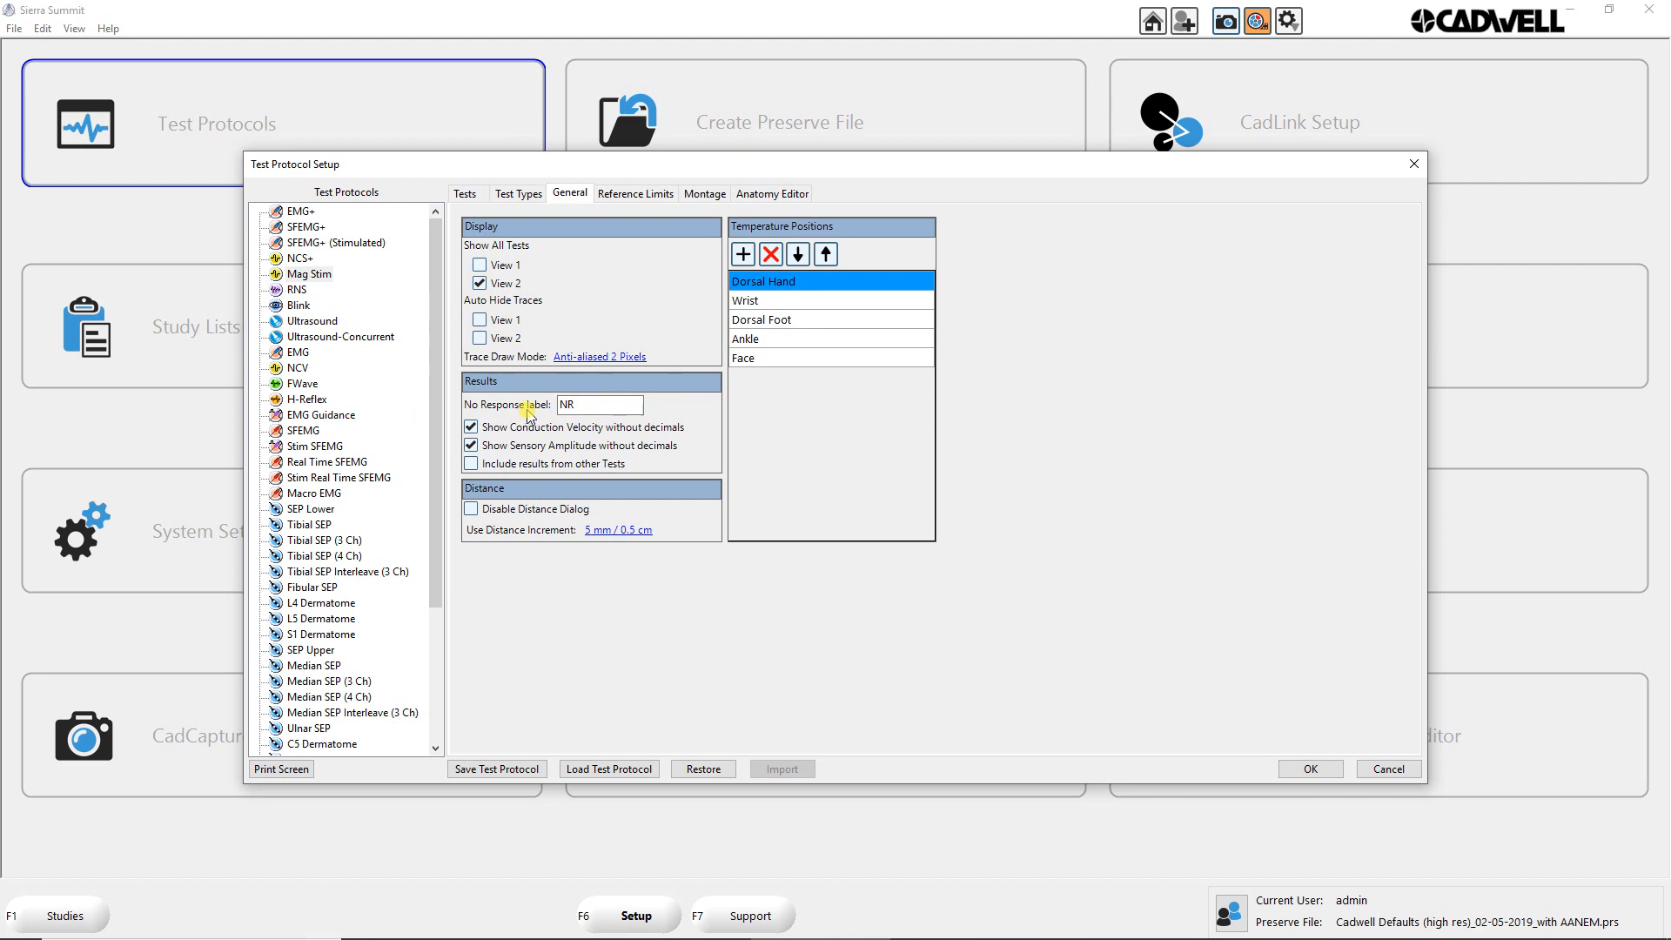
double_click(558, 402)
click(613, 530)
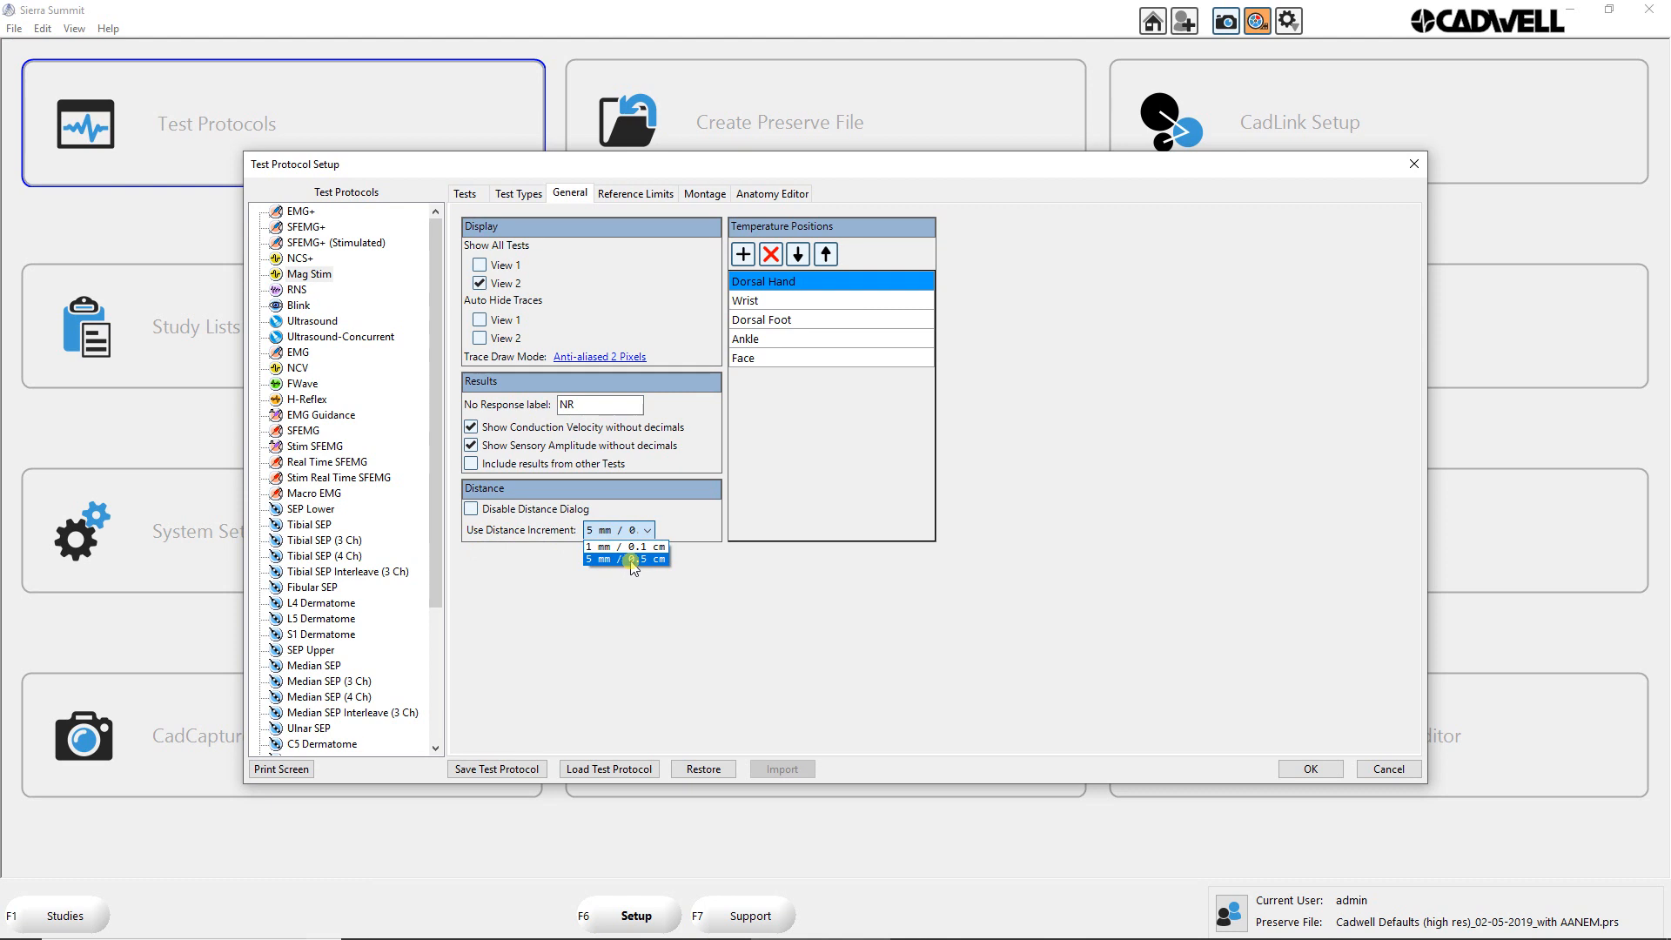
click(596, 593)
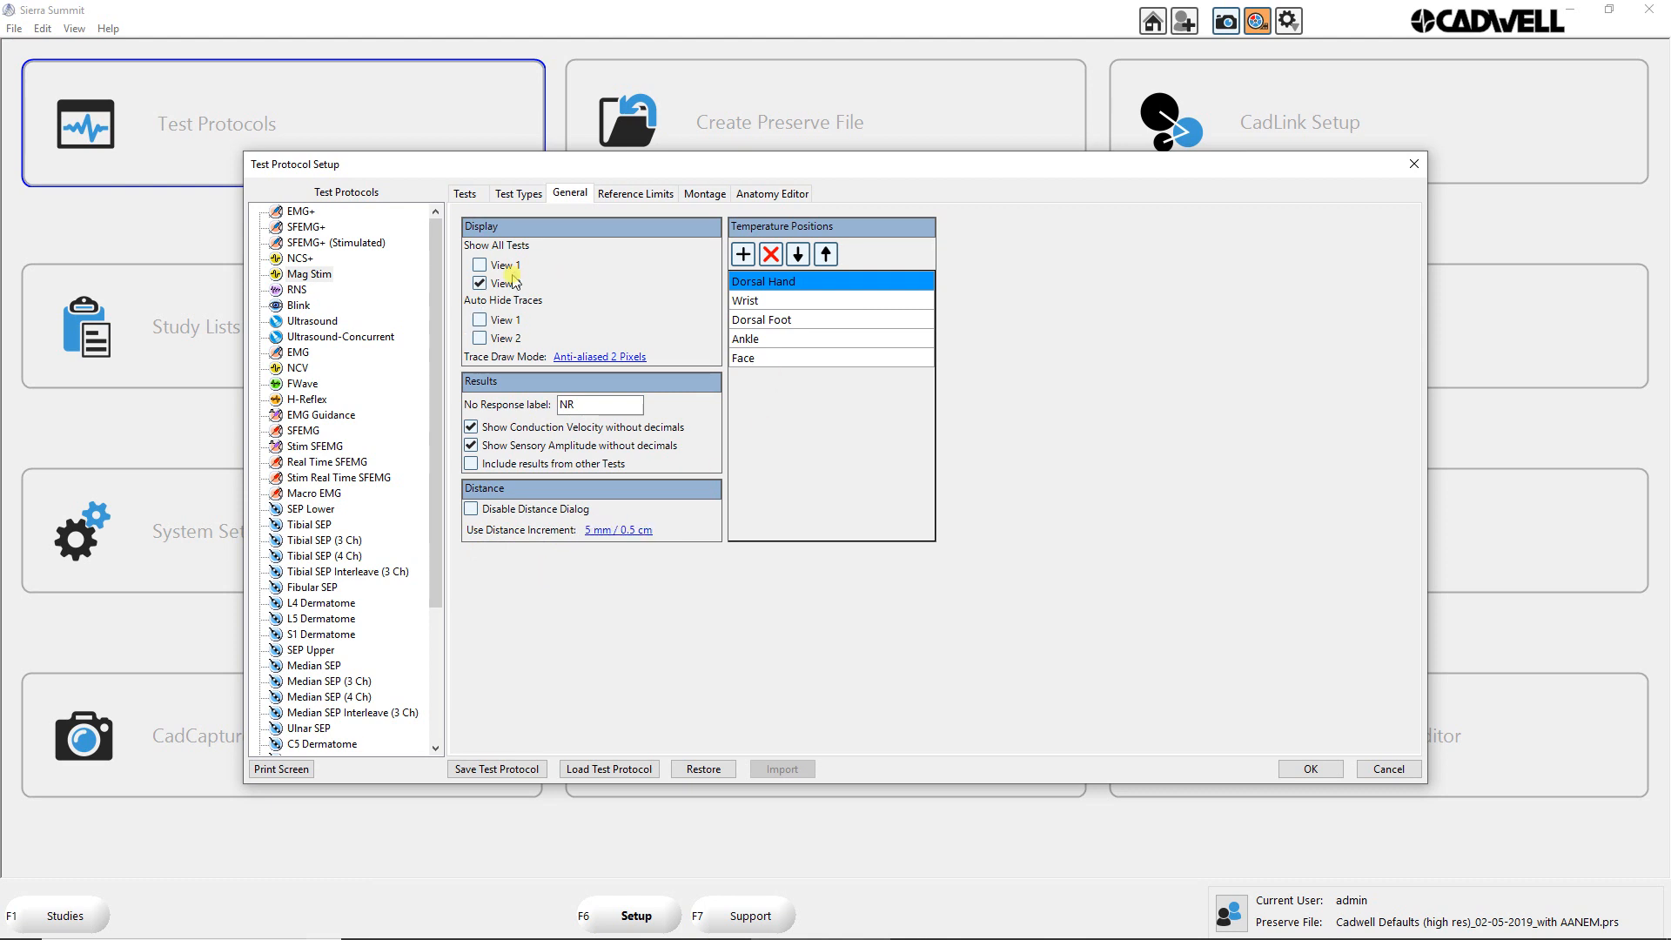
Step: Return to the MEP test type's settings in the Mag Stim protocol
click(520, 193)
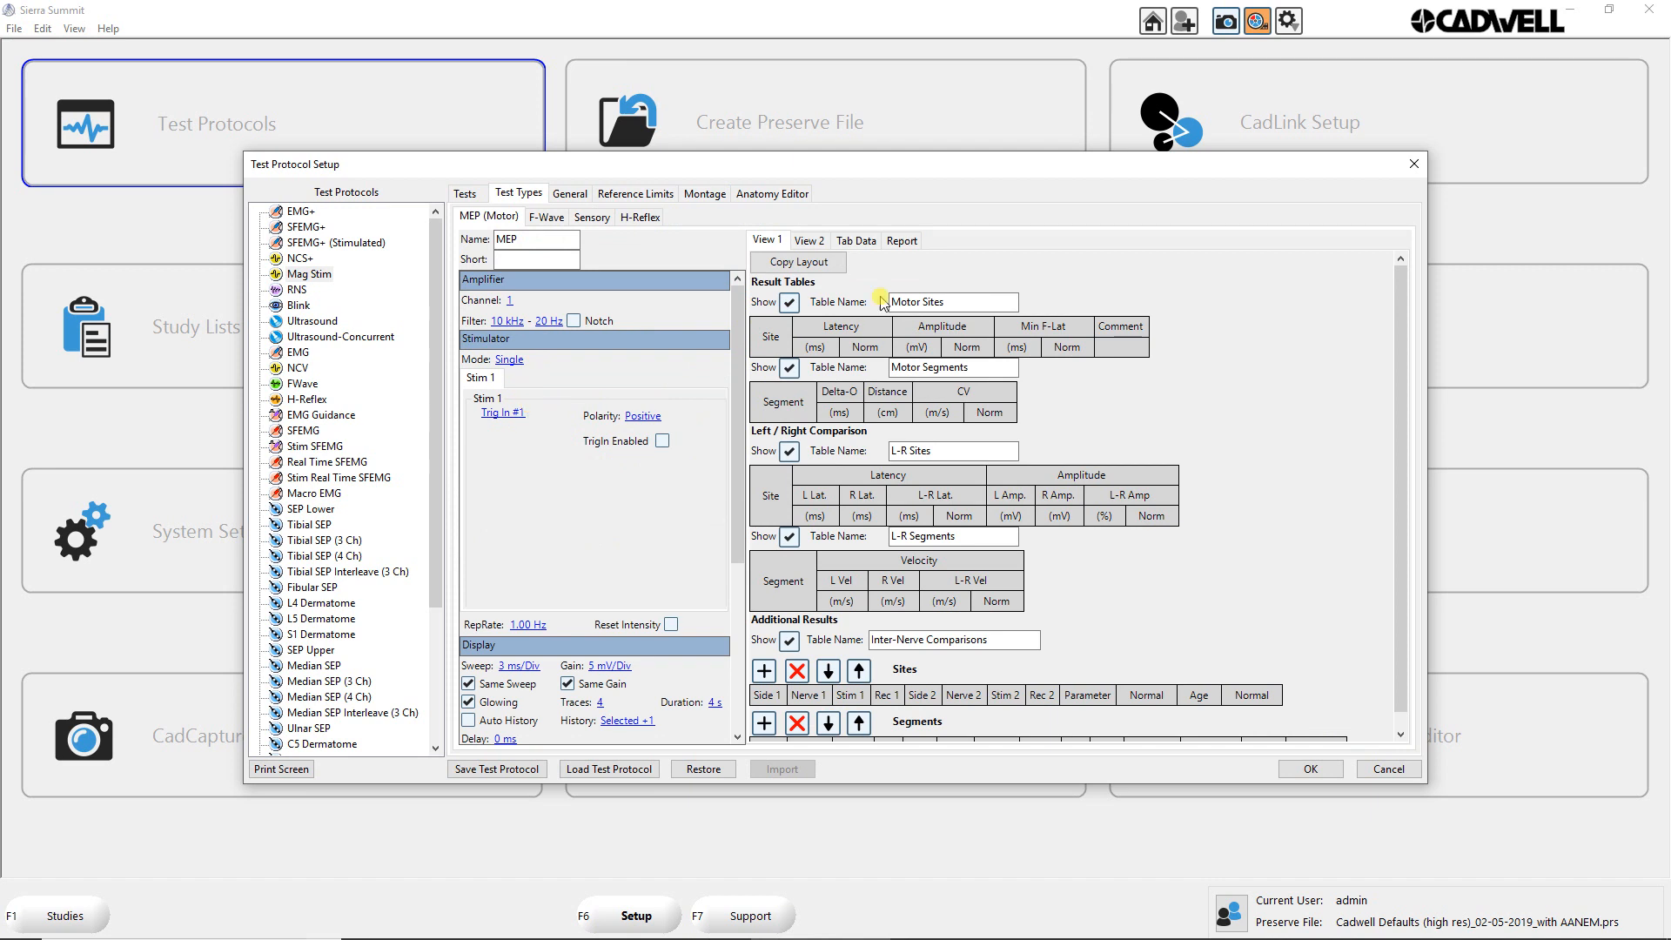
click(1257, 23)
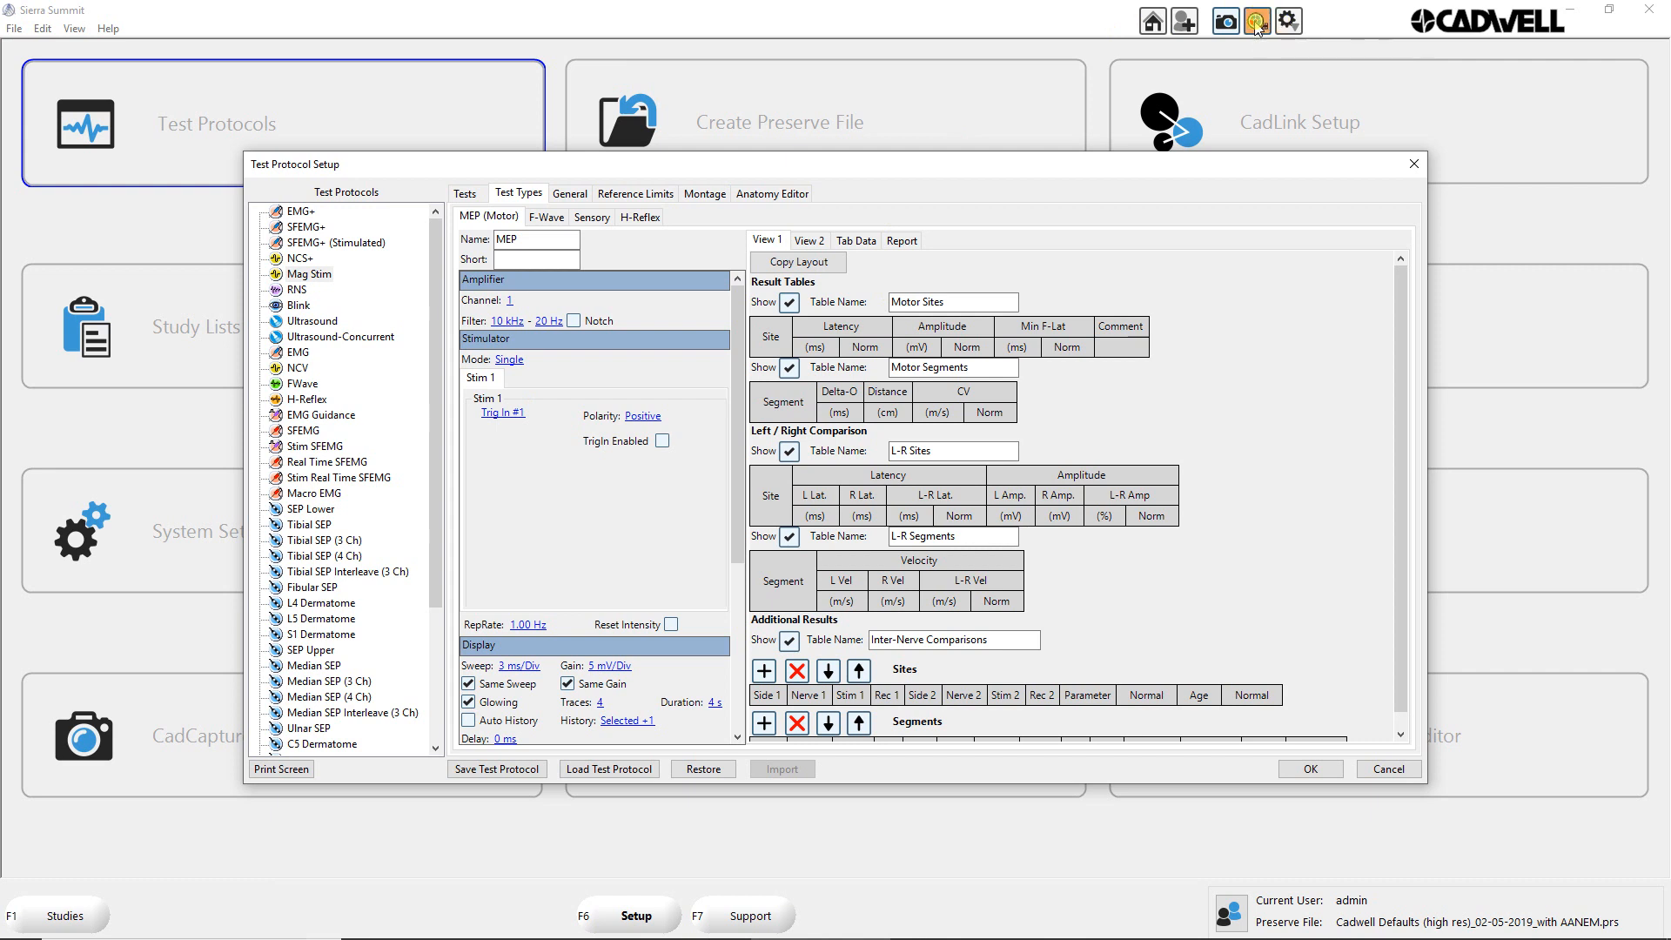